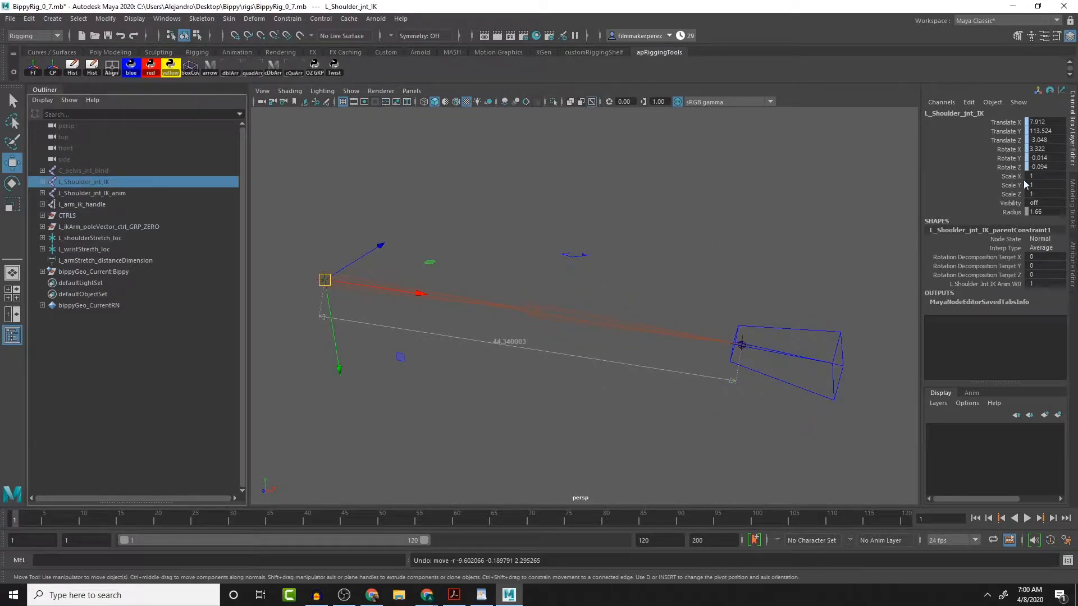
- Turn on the visibility of the L_Shoulder_jnt_IK joint chain
double_click(1036, 203)
text(01)
key(Return)
- Test the arm's bend by moving L_ikArm_ctrl and the elbow pole vector control, and undo the moves
drag(789, 312, 803, 425)
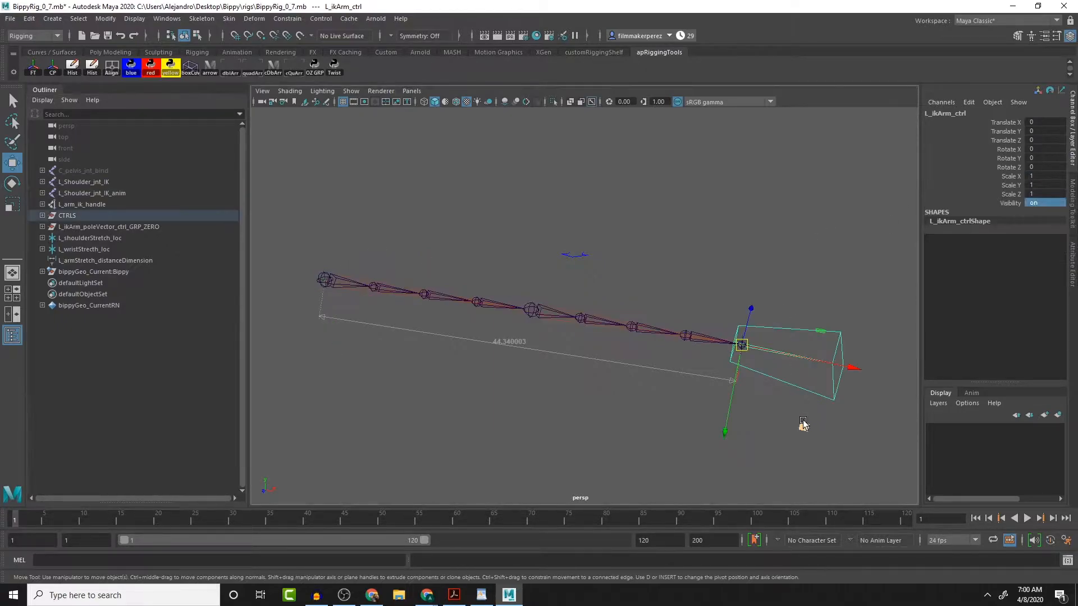
drag(750, 348, 626, 401)
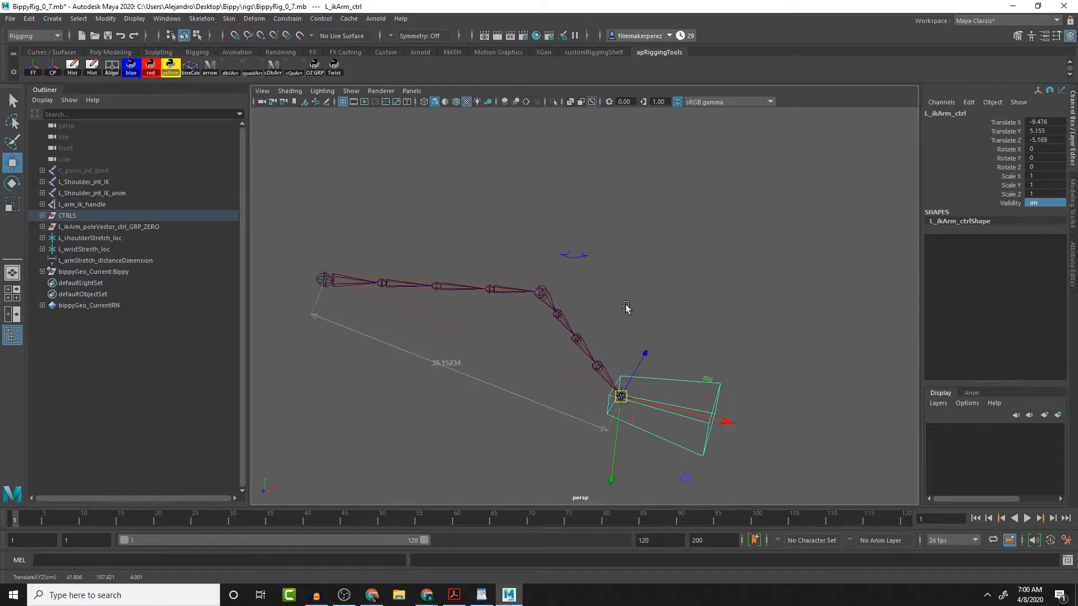
click(573, 255)
mouse_move(577, 250)
mouse_down()
mouse_move(584, 173)
mouse_move(576, 242)
mouse_up()
key(ctrl+z)
key(ctrl+z)
key(ctrl+z)
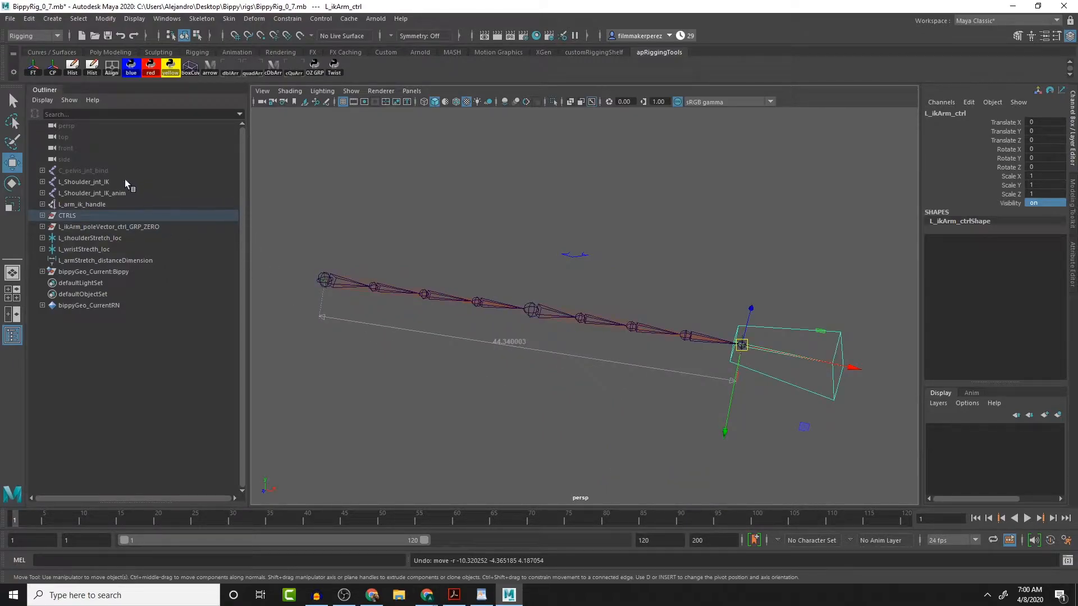
- Turn on the visibility of the C_pelvis_jnt_bind skeleton
click(90, 180)
click(86, 174)
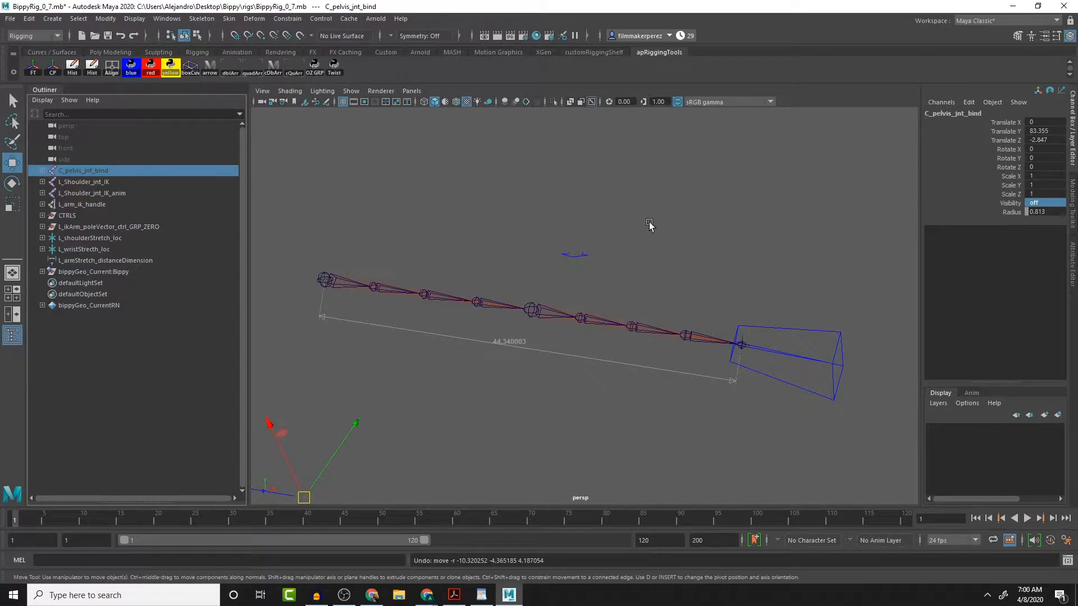
alt+middle_drag(635, 257, 740, 257)
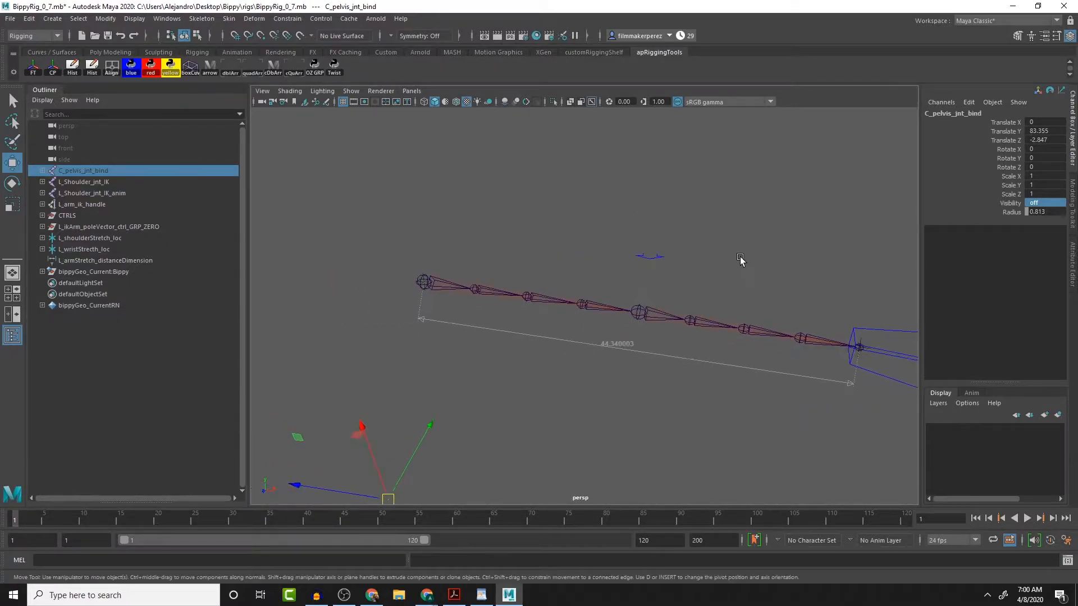
double_click(1040, 209)
text(on)
key(Return)
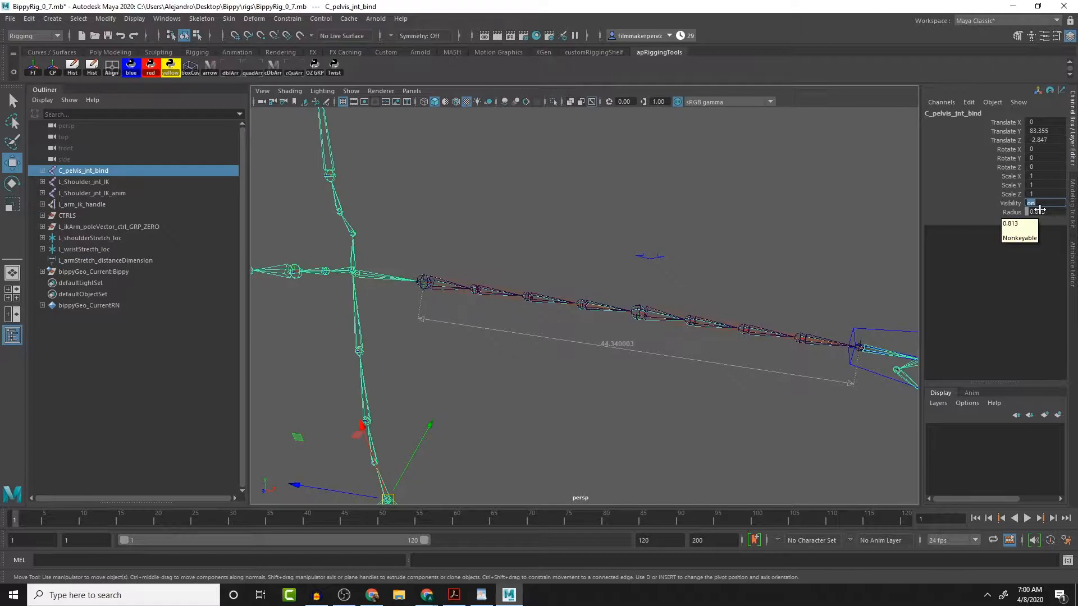
- Try moving L_ikArm_ctrl toward the shoulder with the bind skeleton shown, and undo the move
alt+middle_drag(789, 366, 685, 348)
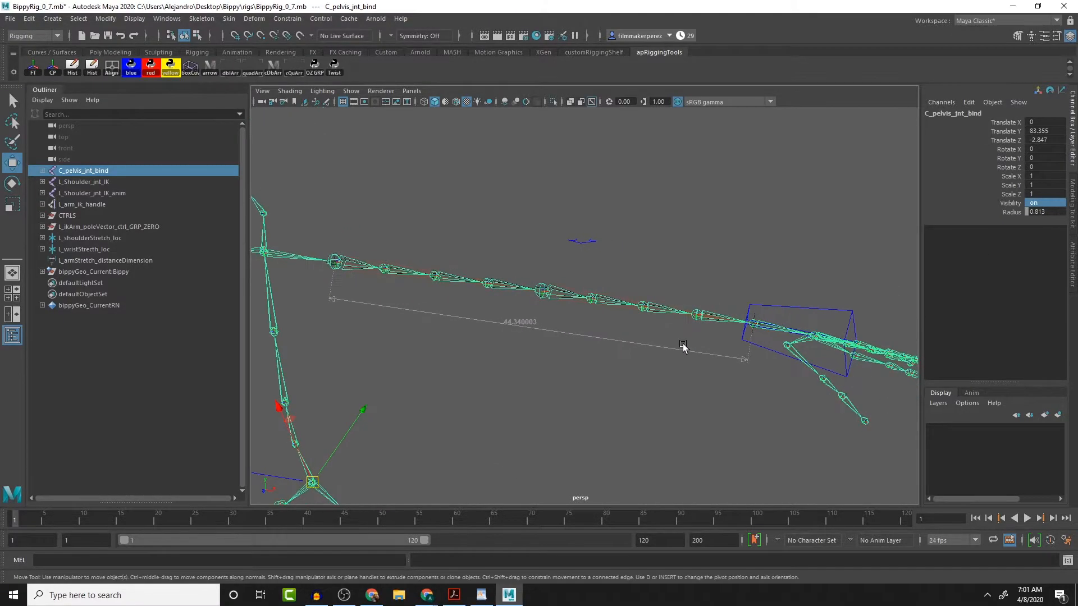
click(832, 316)
drag(753, 325, 640, 312)
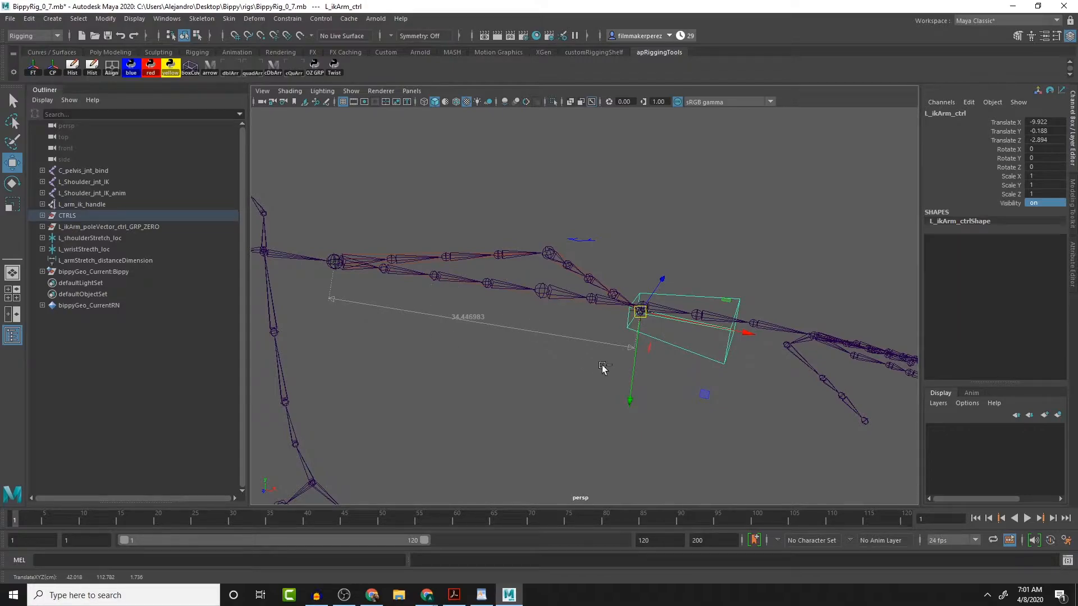
key(ctrl+z)
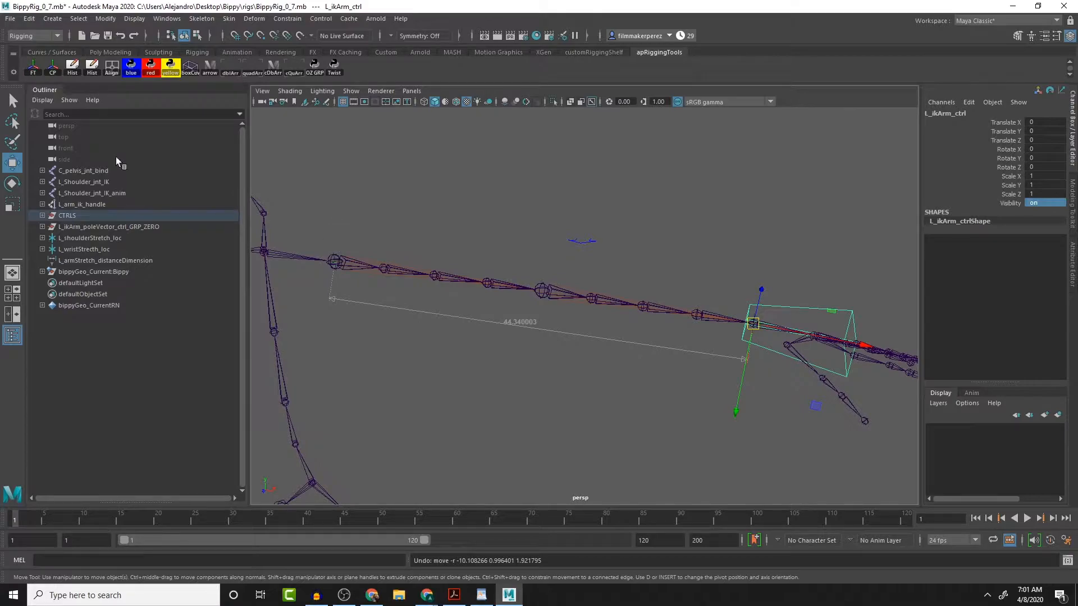
- Duplicate the L_Shoulder_jnt_bind chain and unparent the copy from the skeleton to the scene root
click(323, 256)
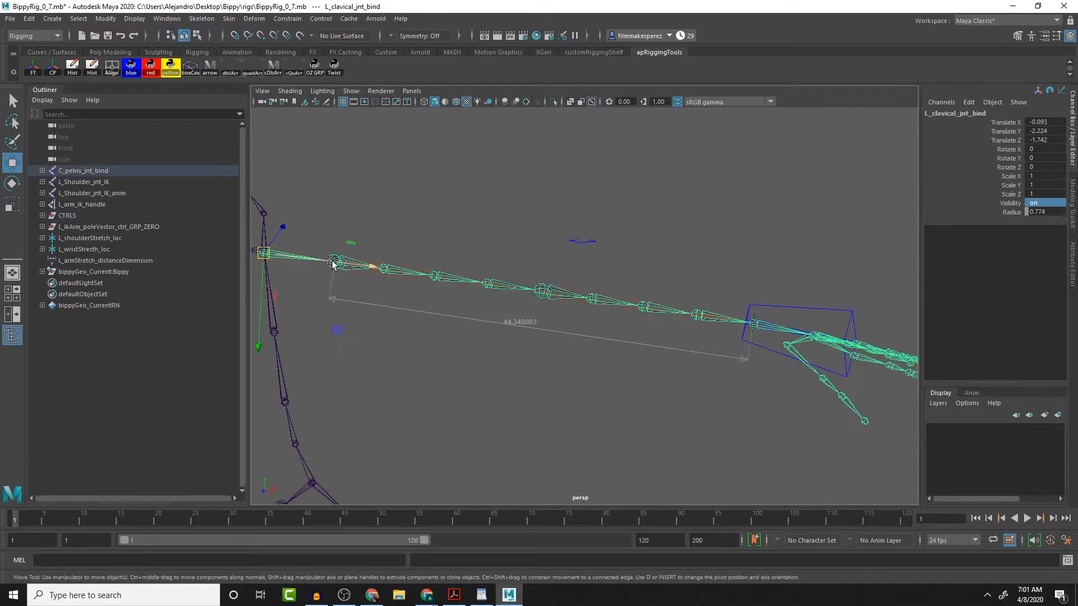
key(Down)
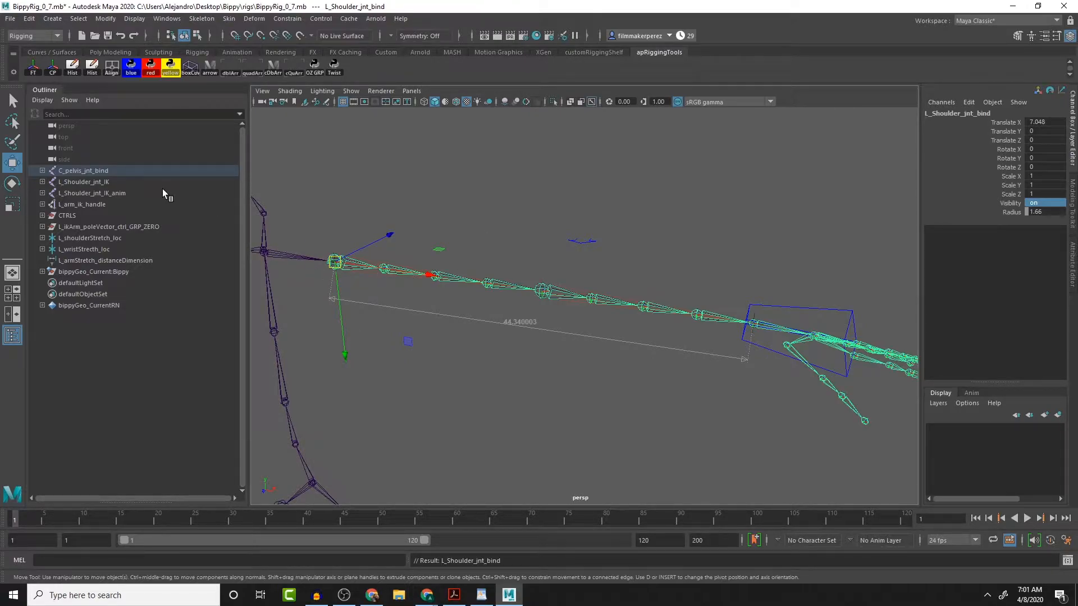
key(ctrl+d)
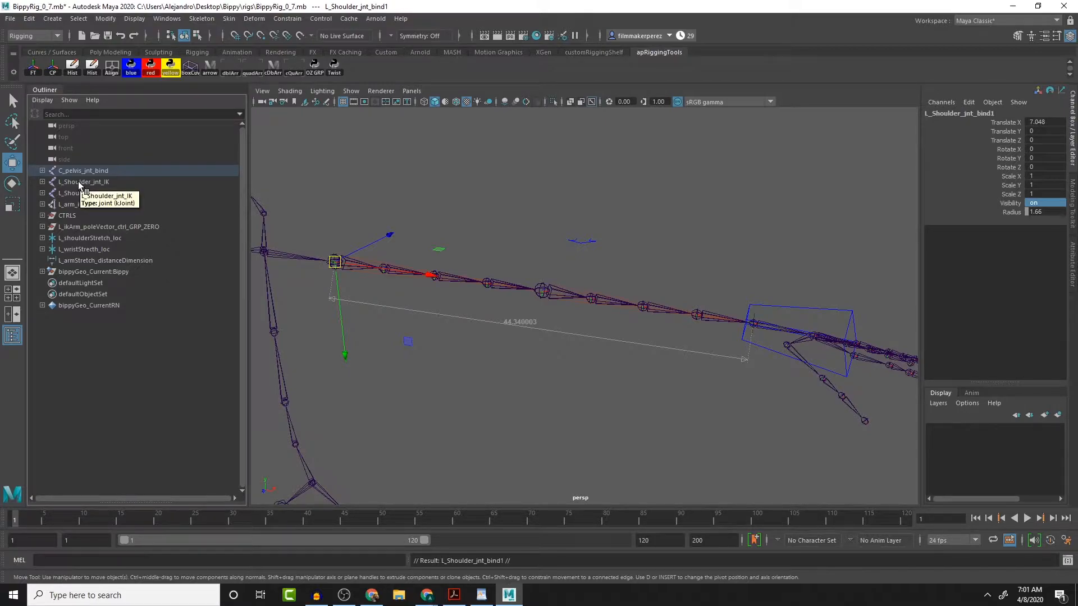
key(shift+p)
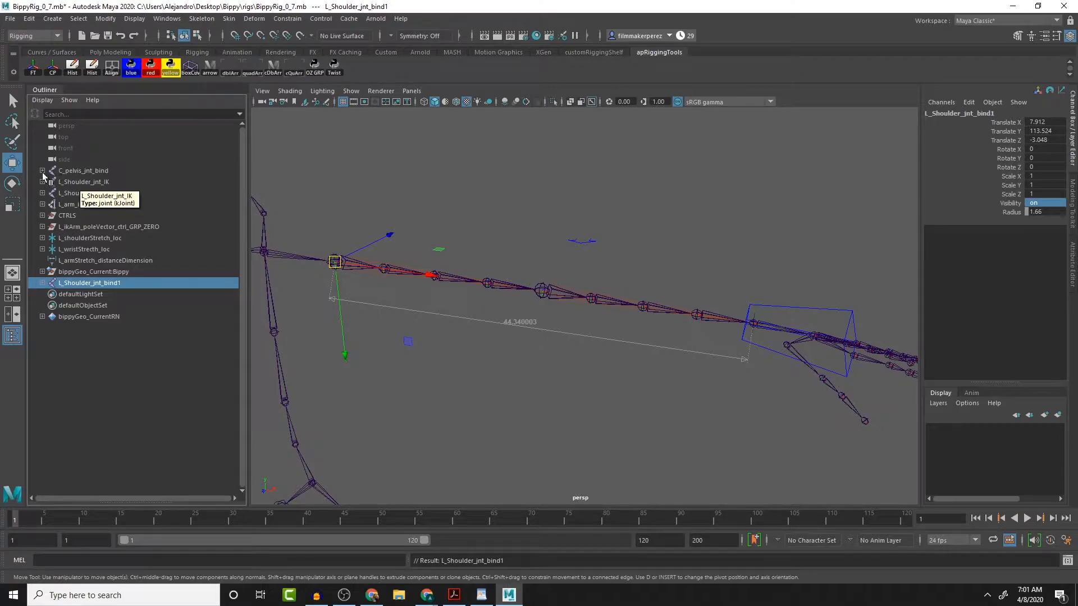
- Turn off the visibility of the original C_pelvis_jnt_bind skeleton
click(103, 168)
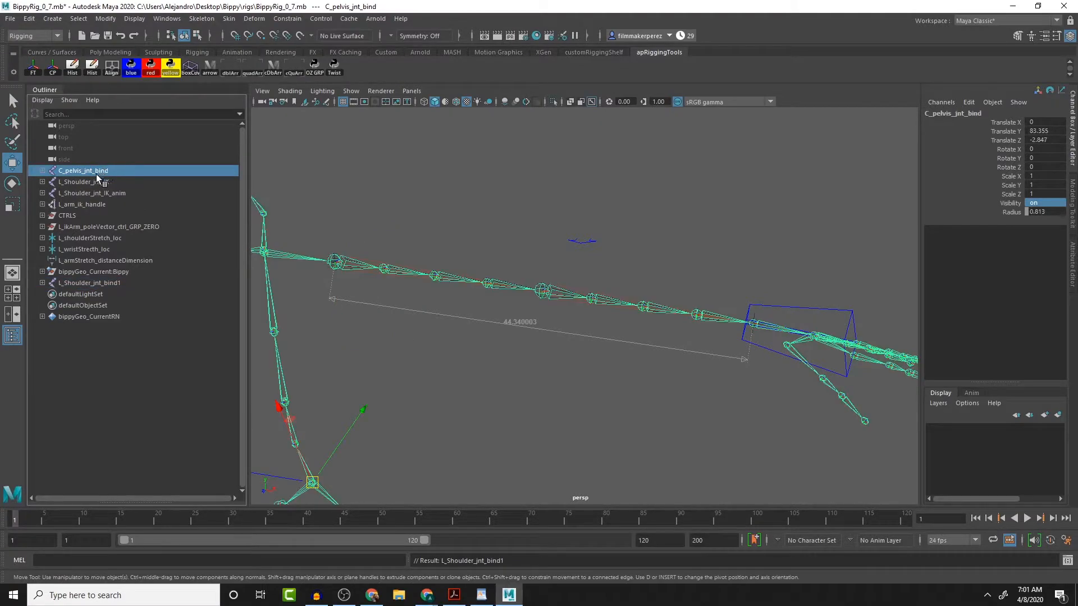
double_click(1044, 203)
text(0)
key(Return)
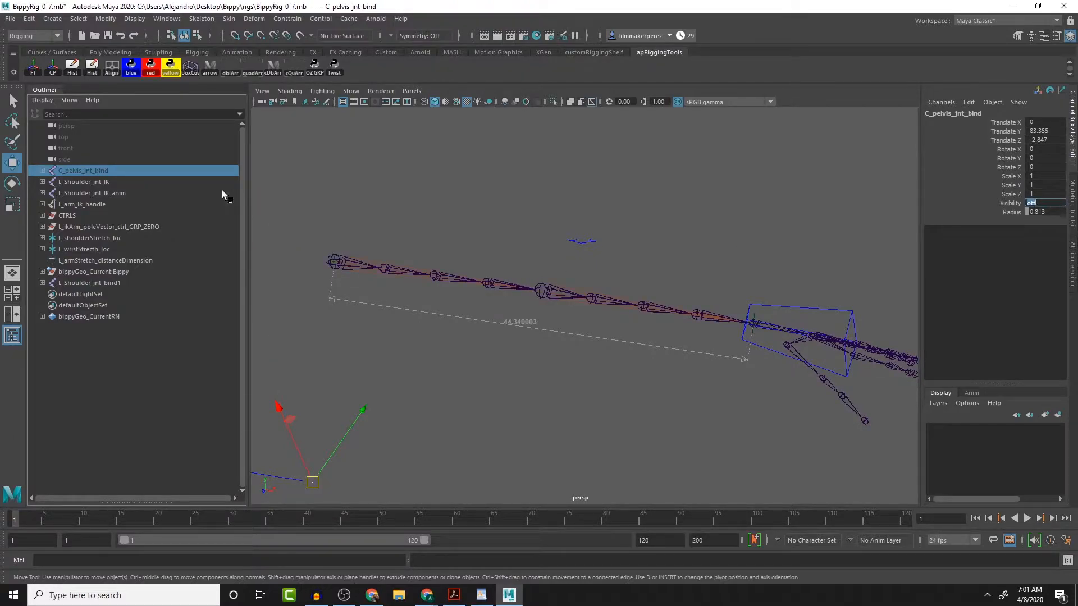
- Turn off the visibility of both L_Shoulder_jnt_IK and L_Shoulder_jnt_IK_anim, and clear the selection
drag(103, 184, 100, 203)
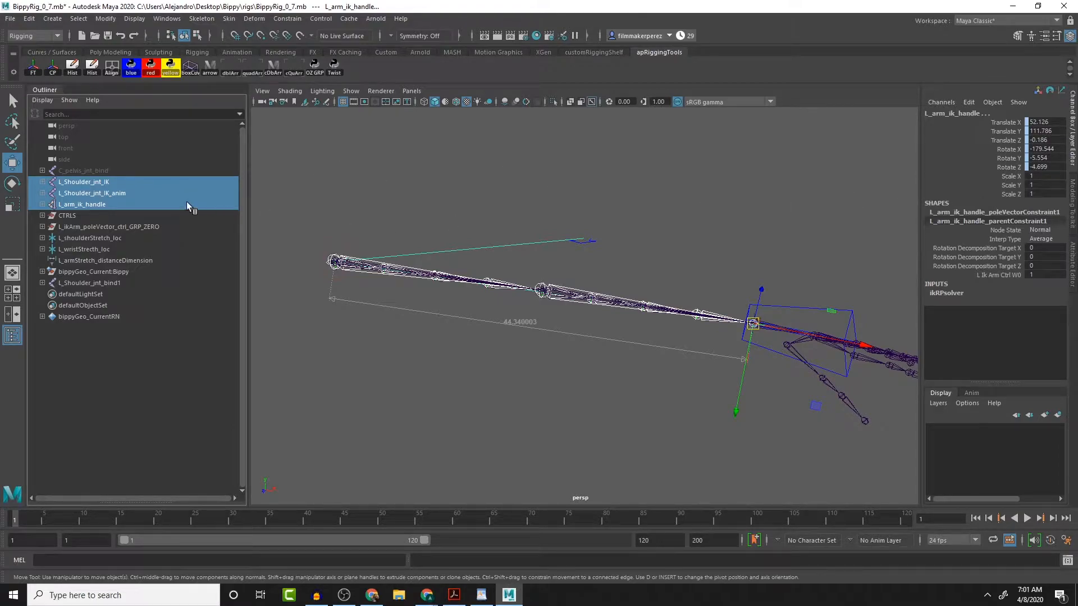
shift+click(126, 192)
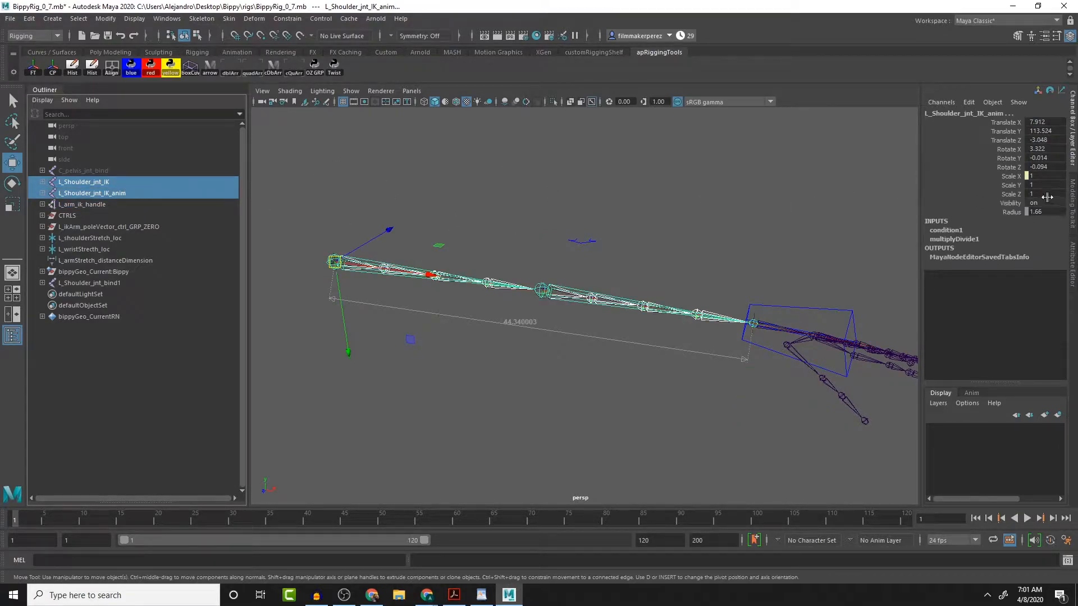
click(1038, 204)
text(0)
key(Return)
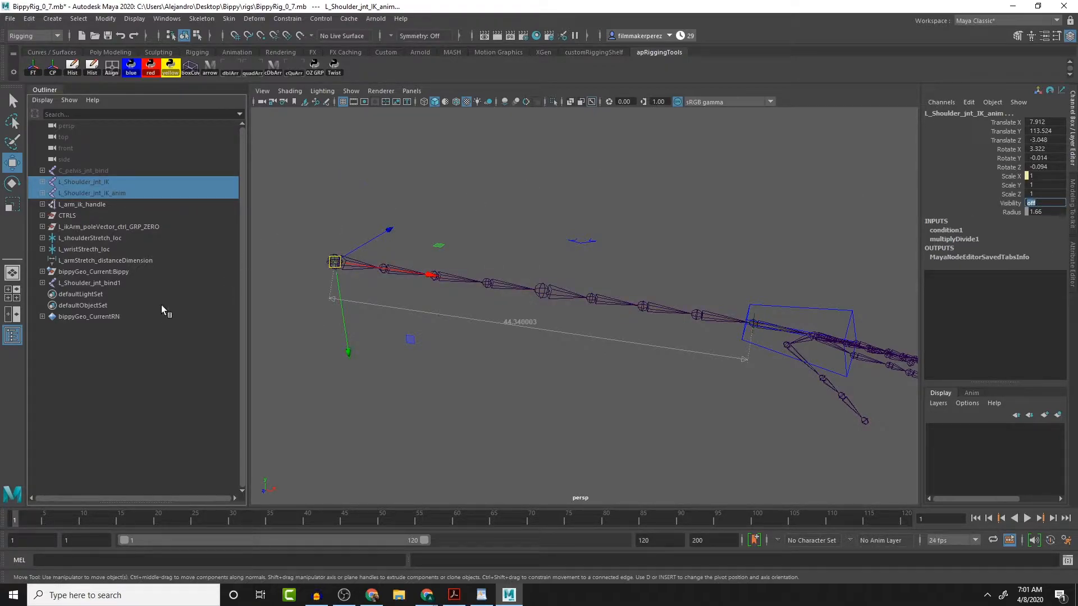
click(478, 213)
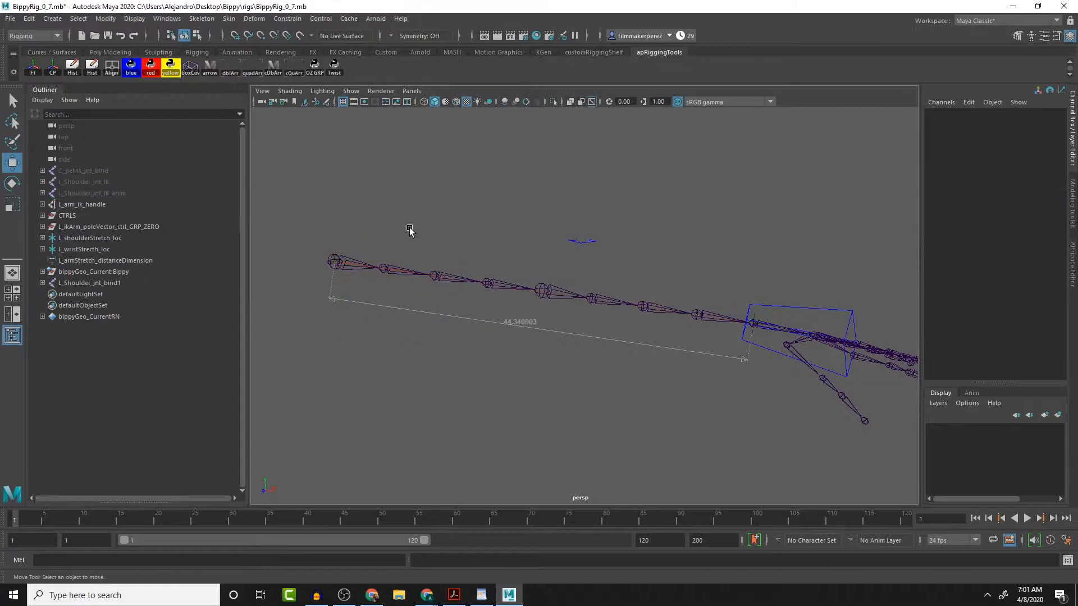
- Parent L_ikArm_poleVector_ctrl_GRP_ZERO under the CTRLS group
click(352, 274)
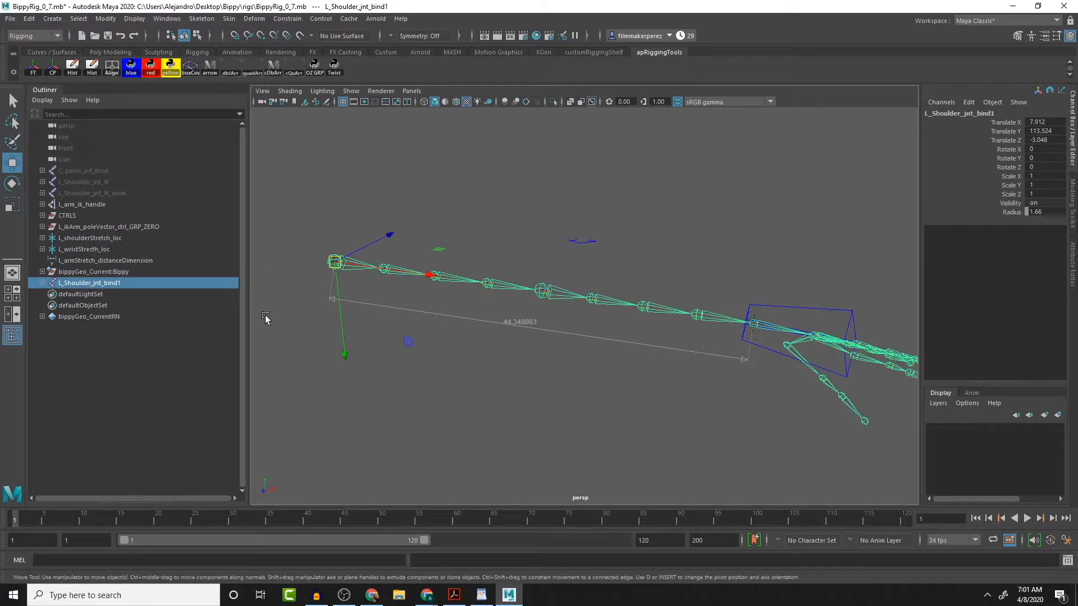
click(73, 215)
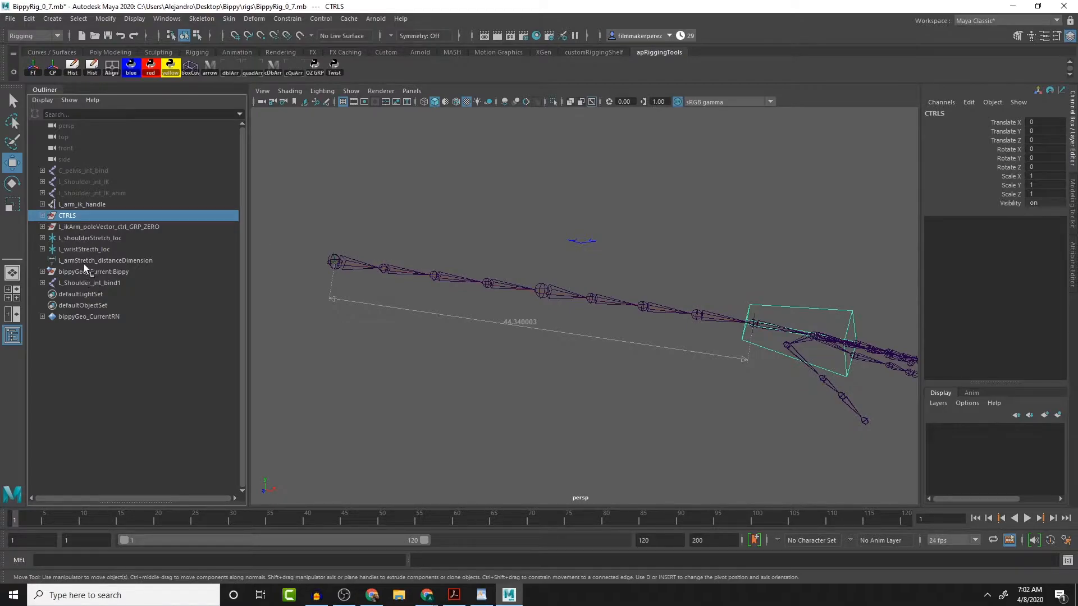
click(583, 240)
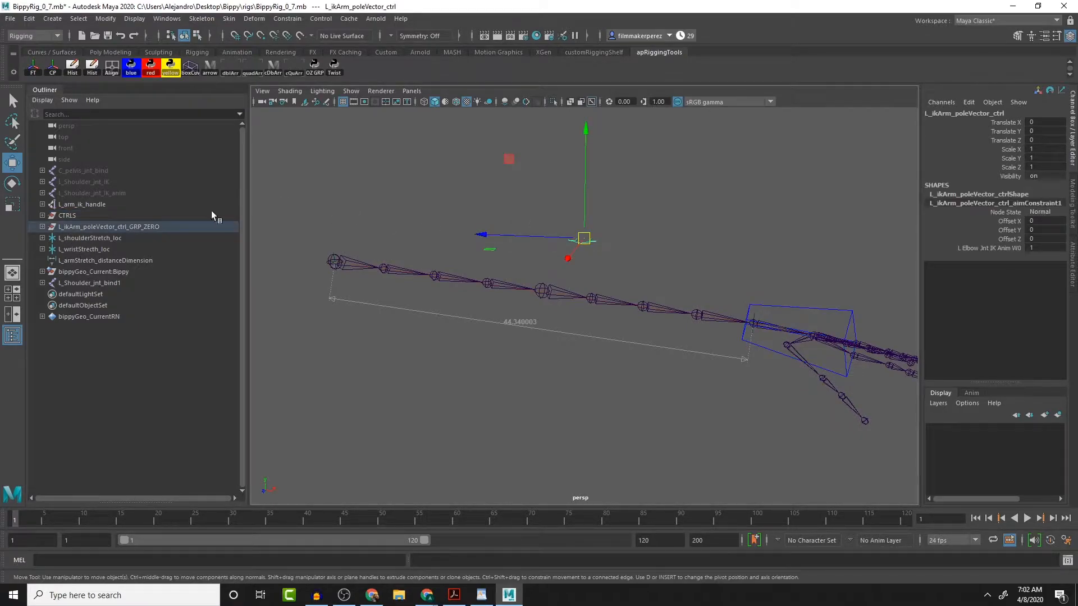
drag(139, 227, 98, 216)
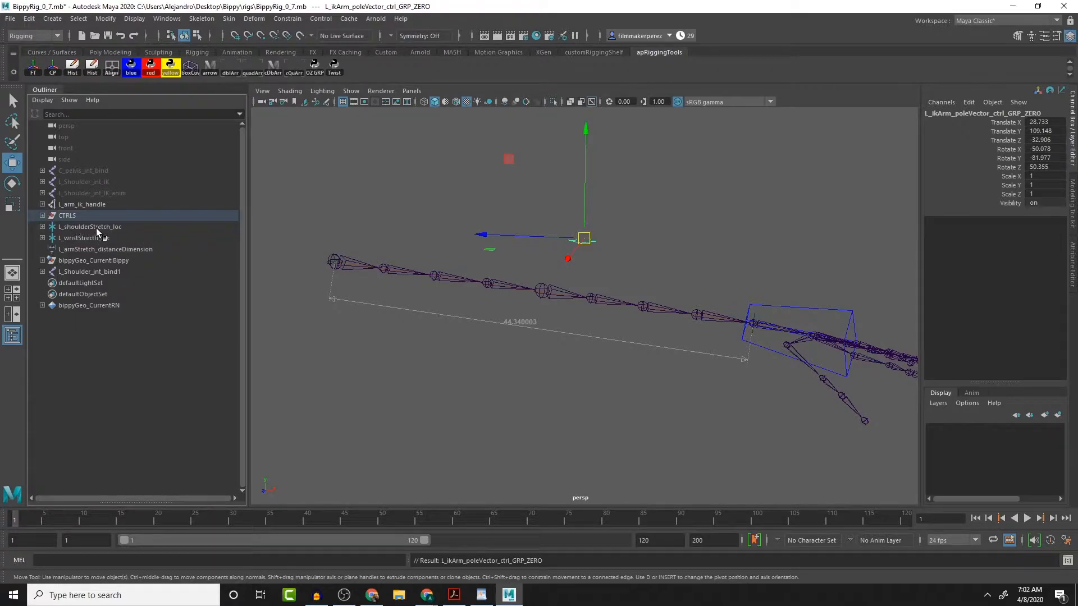
- Group the shoulder and wrist stretch locators with L_armStretch_distanceDimension as "extra", ordered directly below bippyGeo_Current:Bippy
click(96, 228)
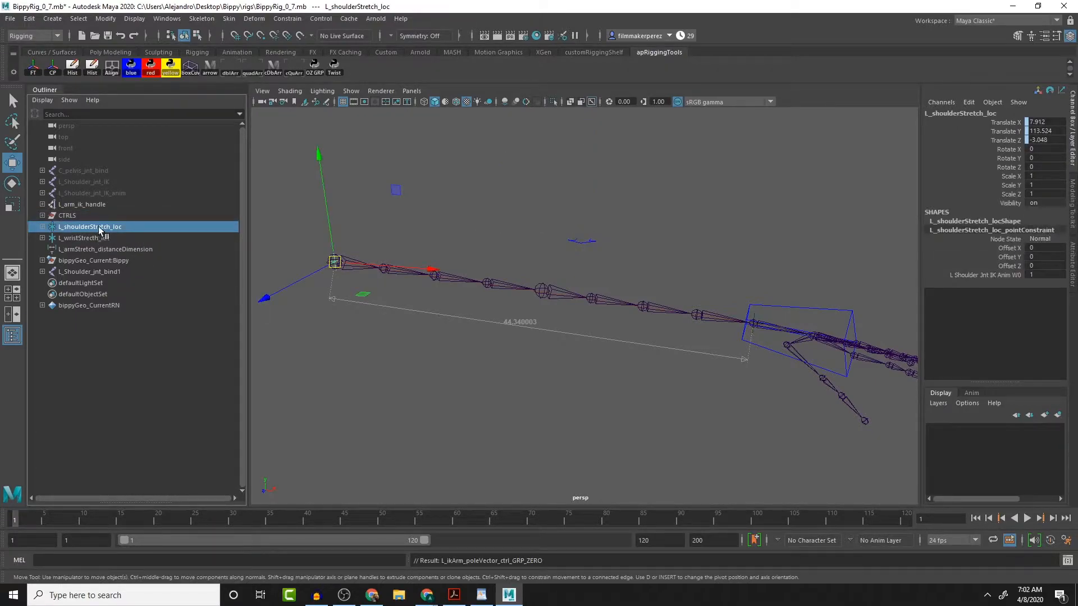
shift+click(116, 250)
key(ctrl+g)
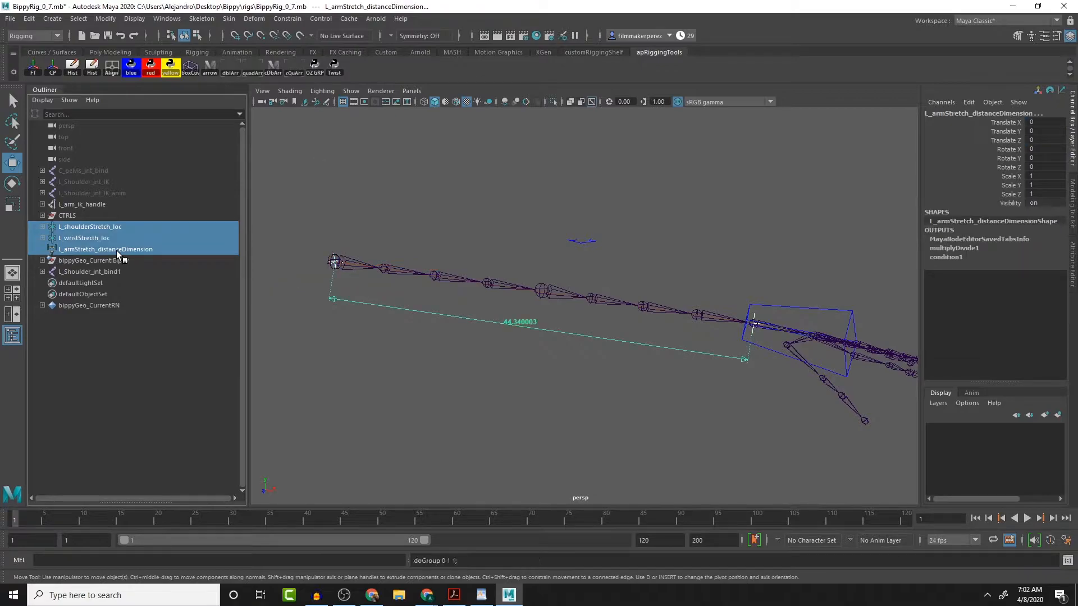
double_click(73, 253)
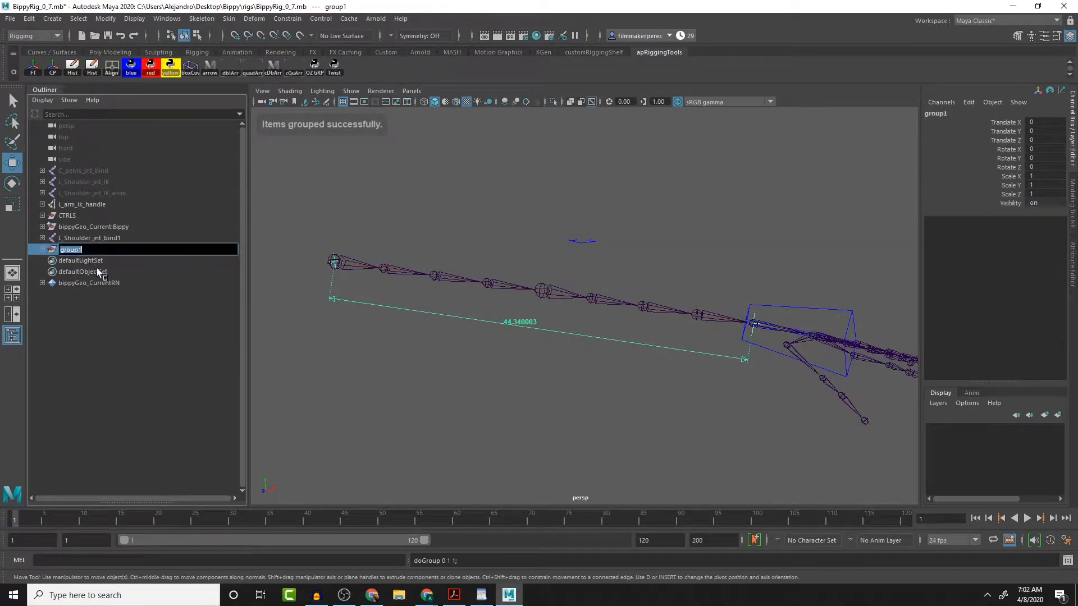
text(e)
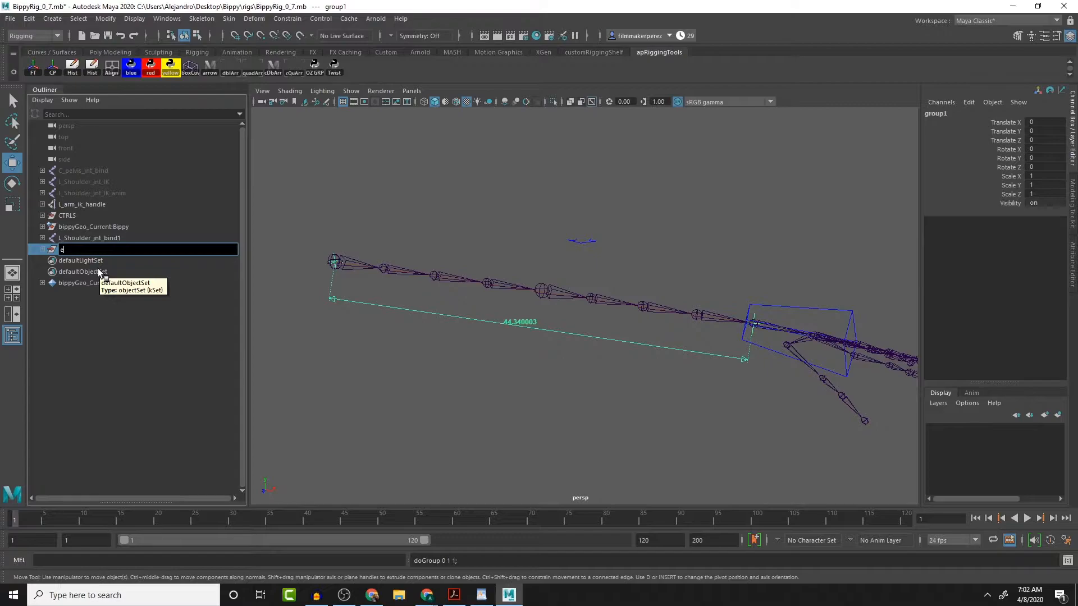
text(xtra)
key(Return)
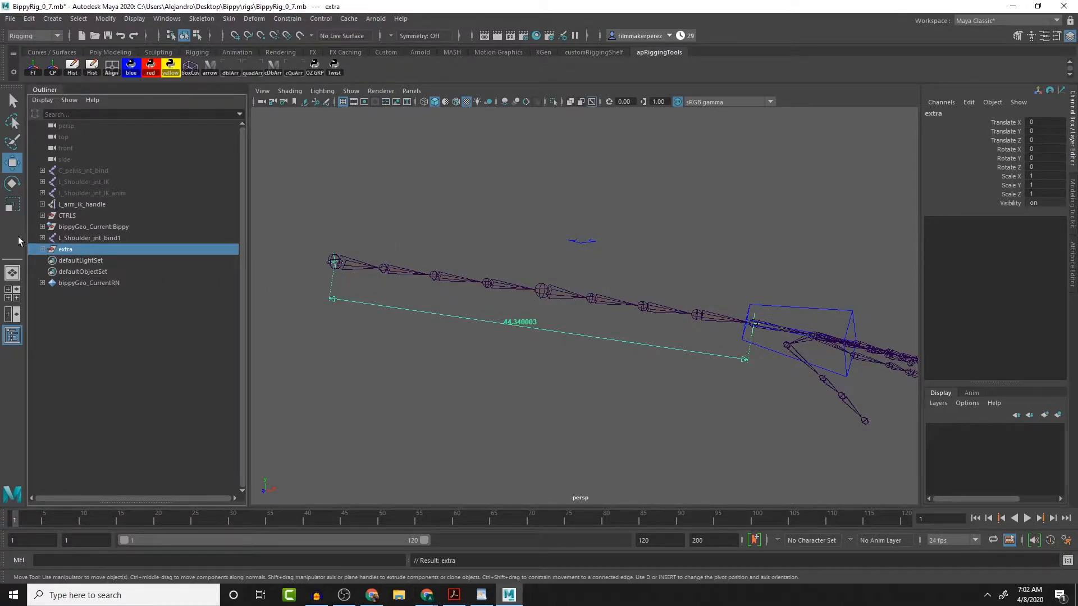
drag(99, 250, 96, 231)
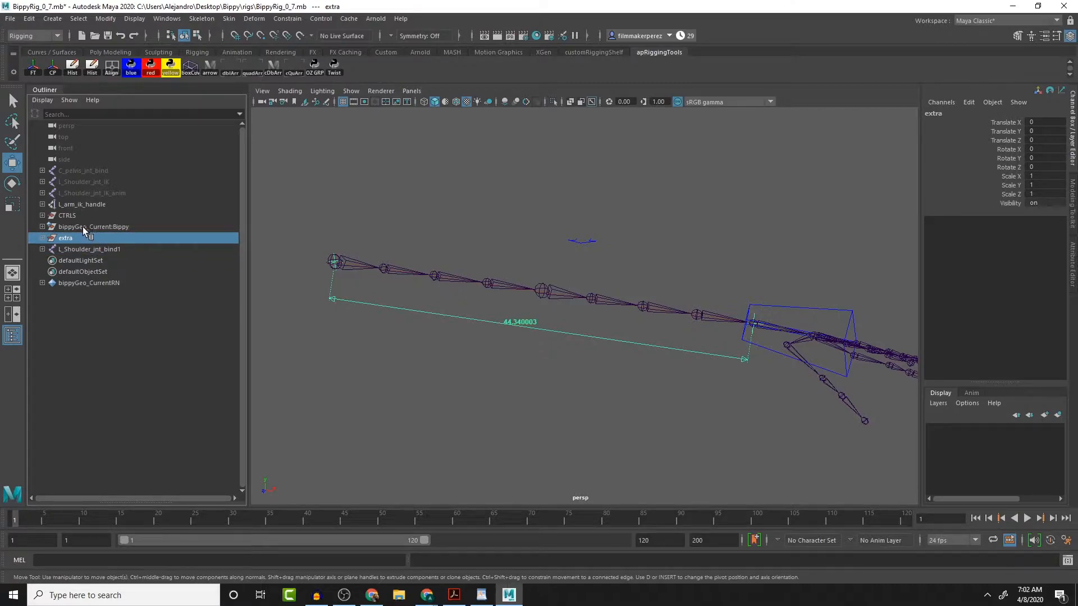
- Turn off the visibility of the CTRLS group
click(73, 248)
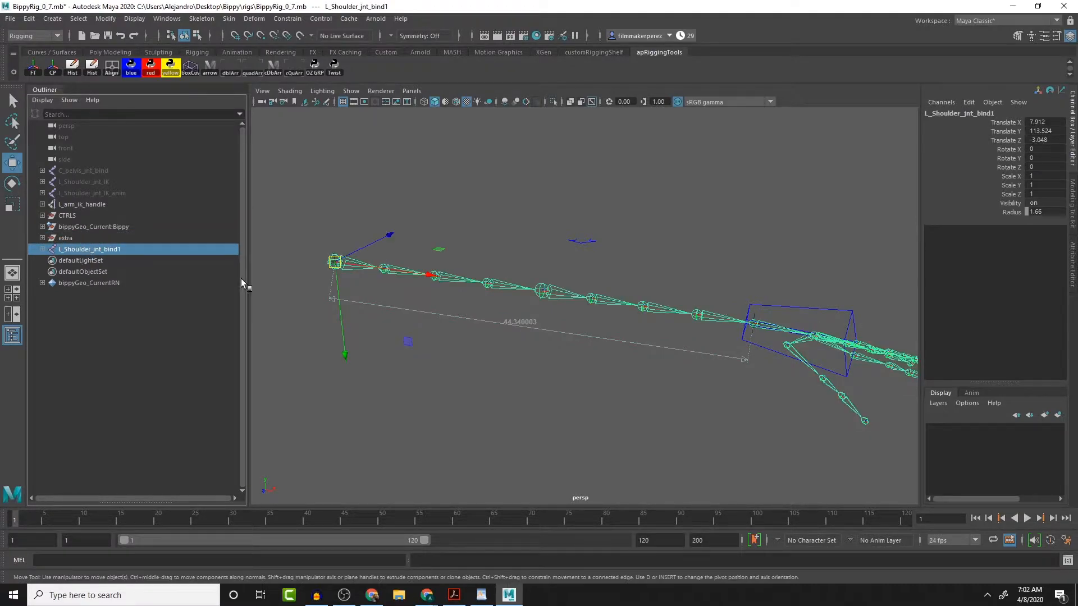
click(67, 215)
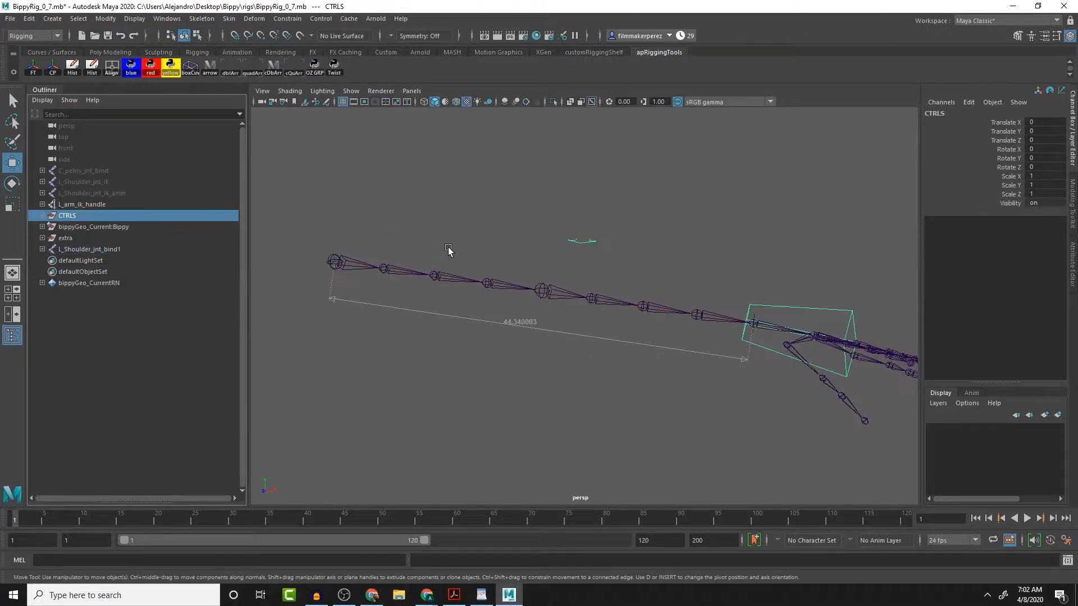
double_click(1047, 204)
text(0)
key(Return)
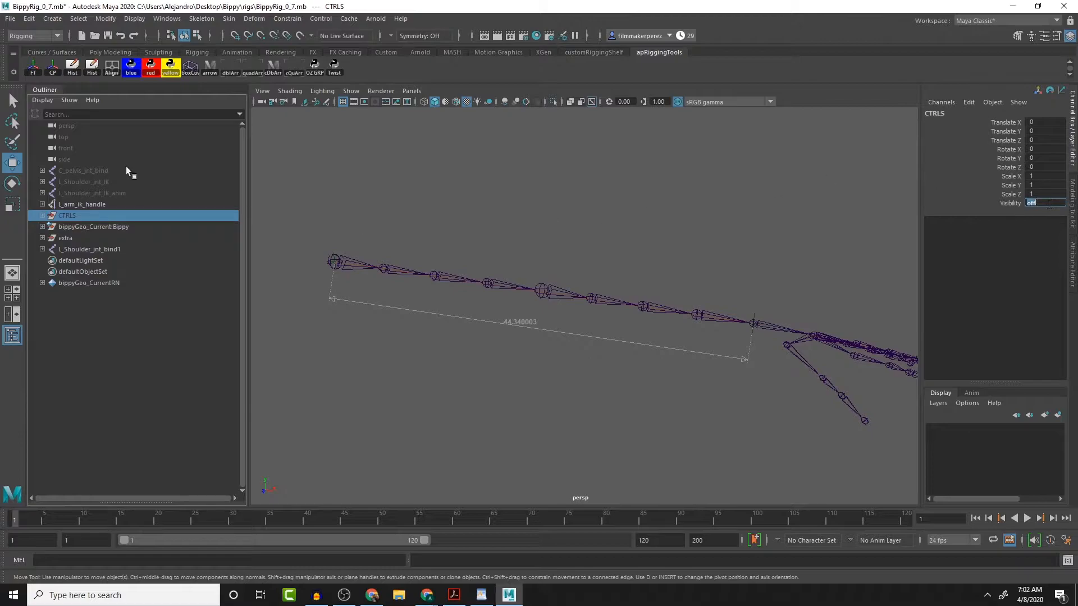
- Turn off the visibility of the extra group
click(125, 226)
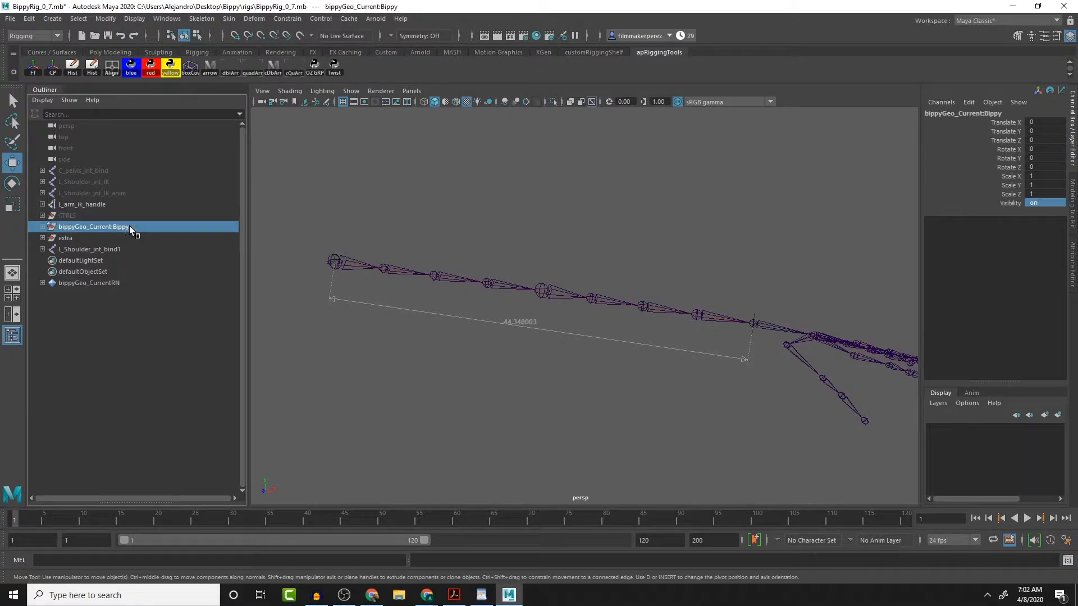
click(69, 238)
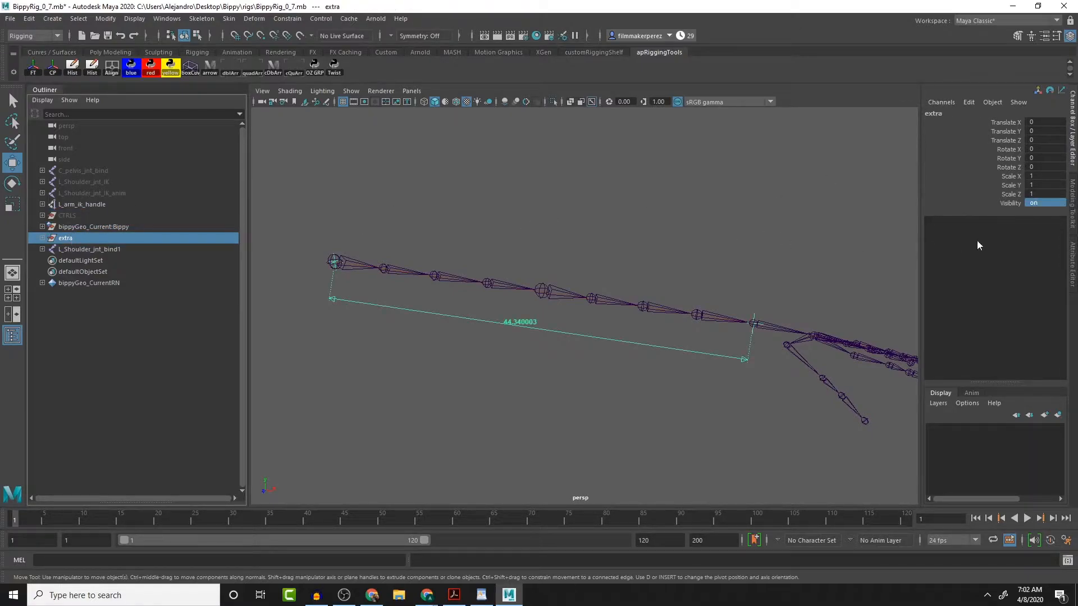
double_click(1034, 202)
text(0)
key(Return)
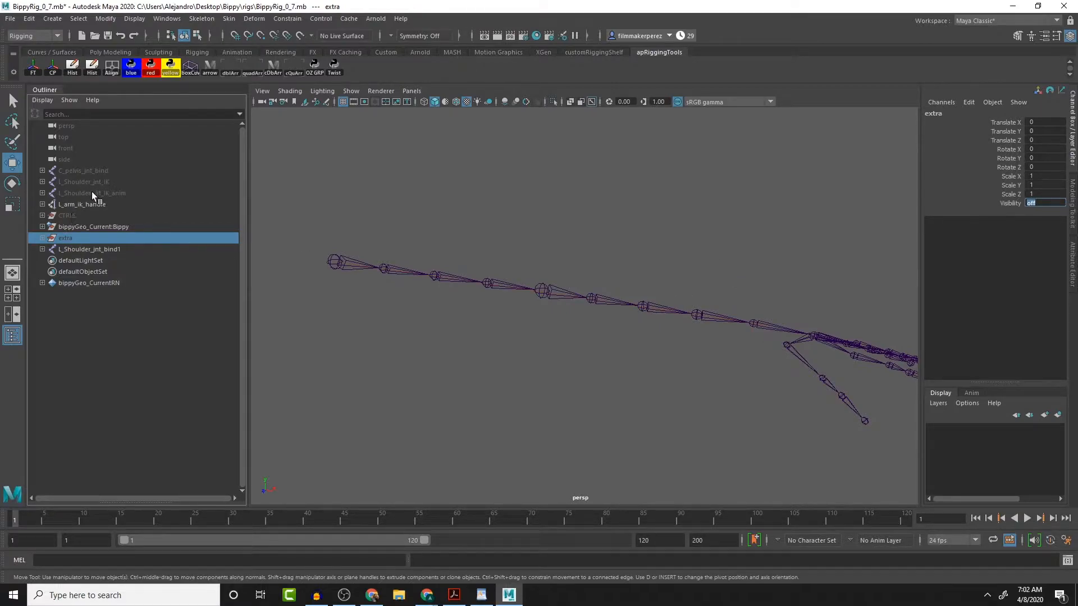
- Parent L_arm_ik_handle under the extra group
click(74, 206)
drag(74, 206, 79, 237)
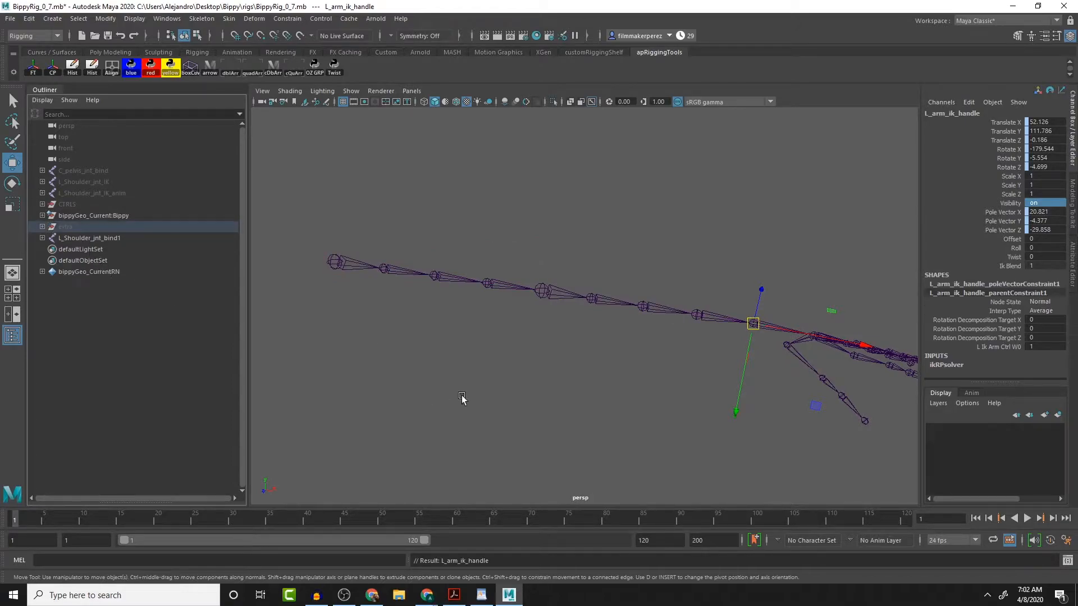
click(520, 378)
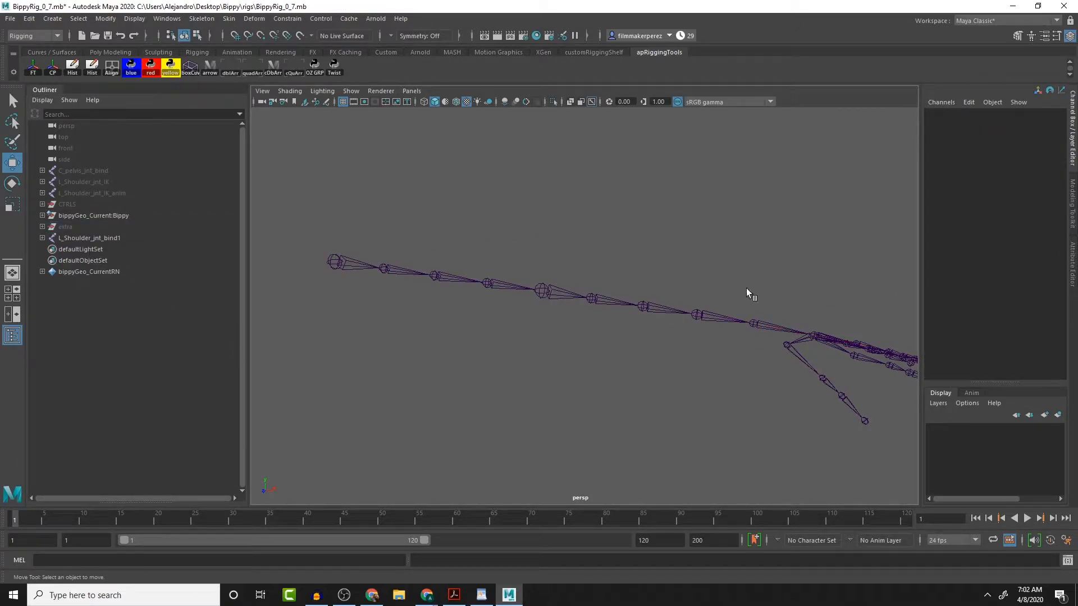
- Unparent L_palm_jnt and its finger joints from the wrist of the duplicated L_Shoulder_jnt_bind1 chain
key(space)
click(633, 343)
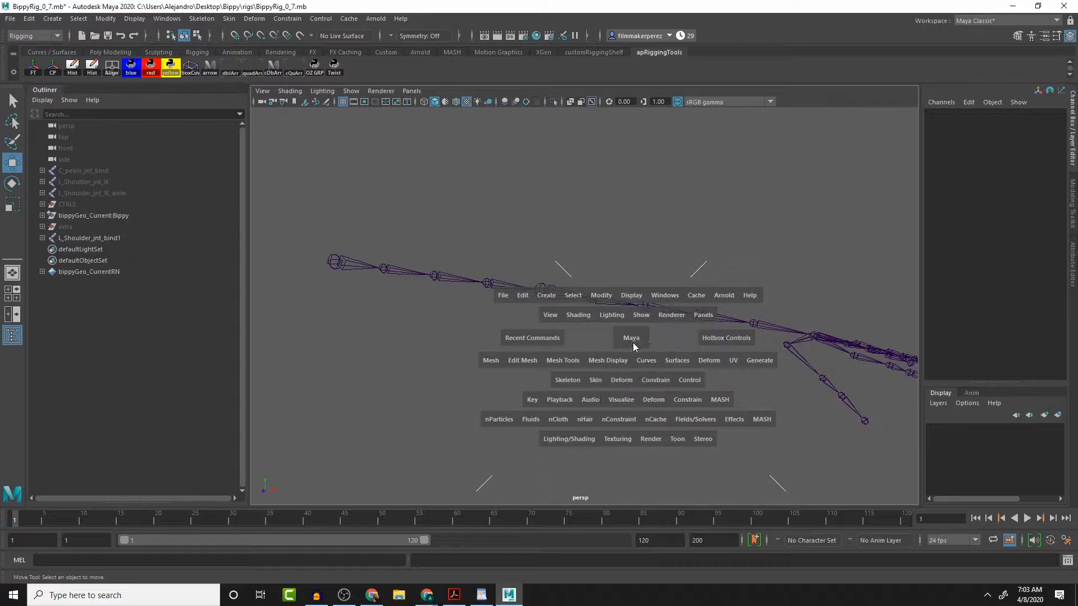
alt+drag(737, 341, 794, 337)
click(810, 298)
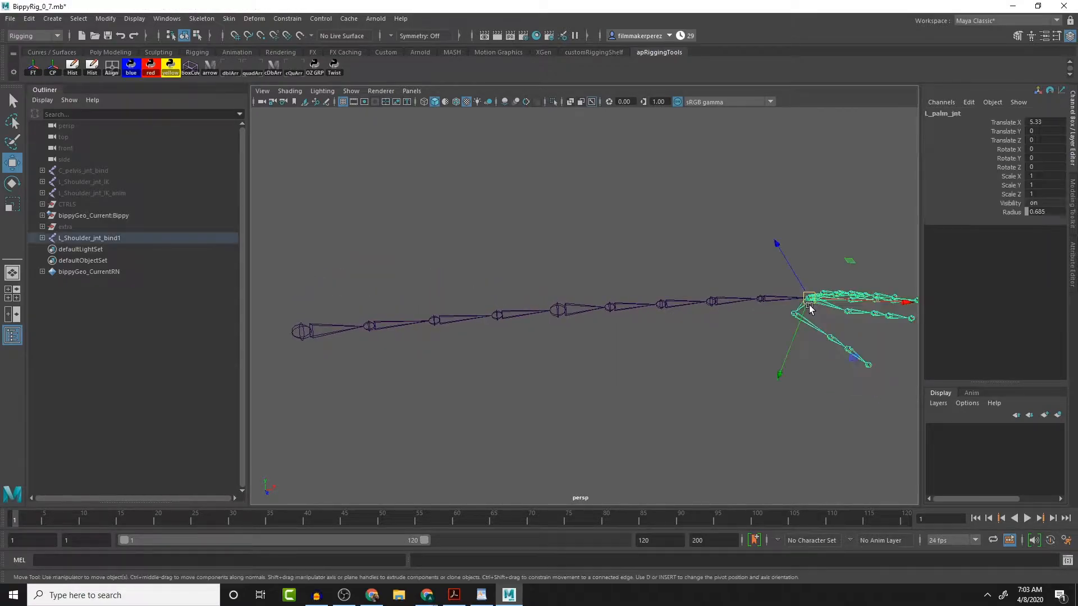
key(shift+p)
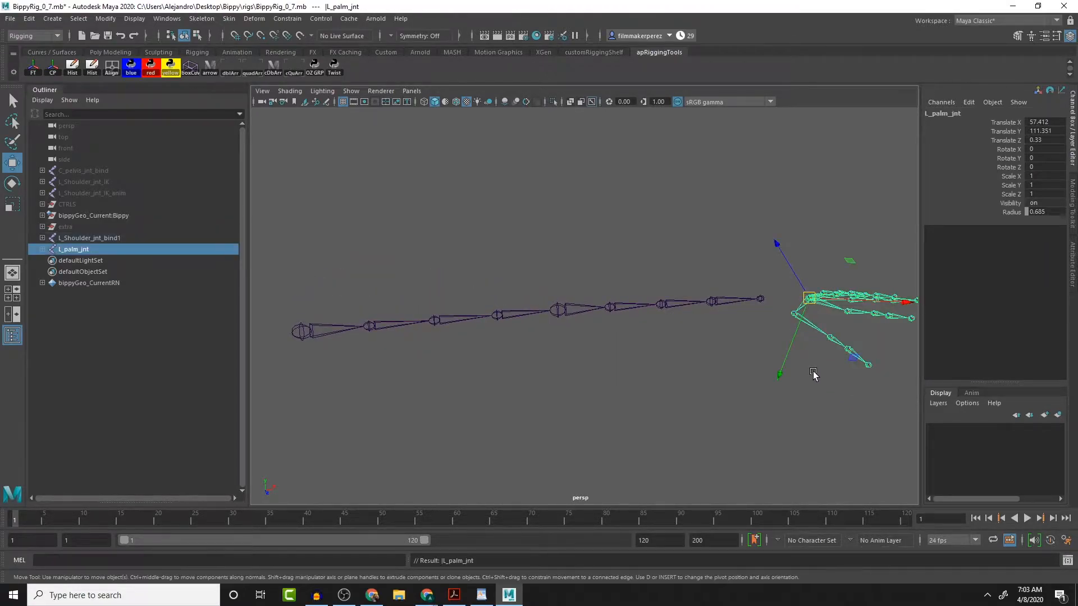
key(Delete)
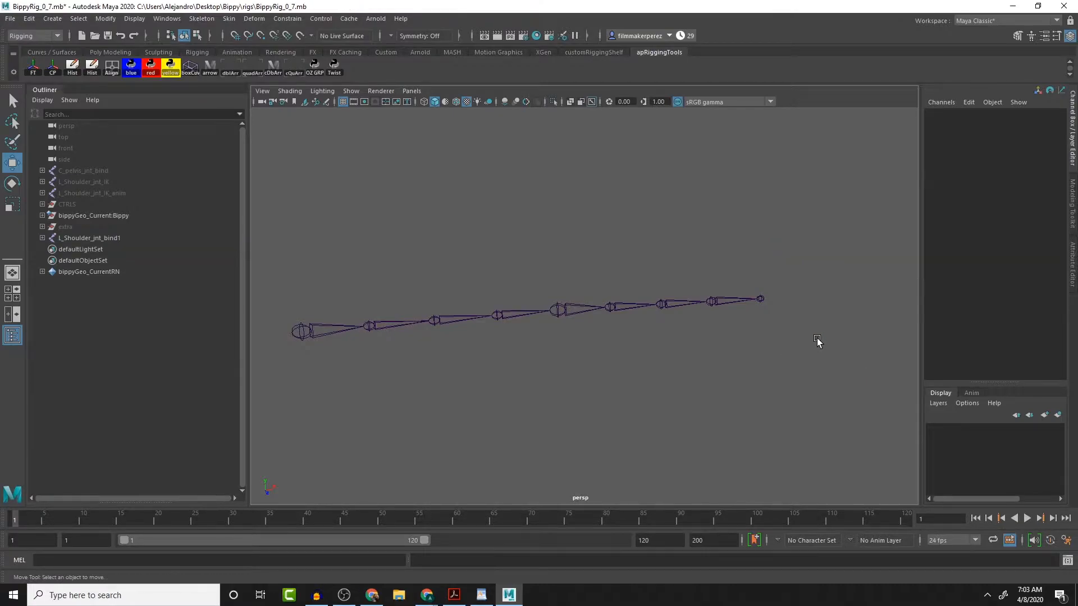
key(ctrl+z)
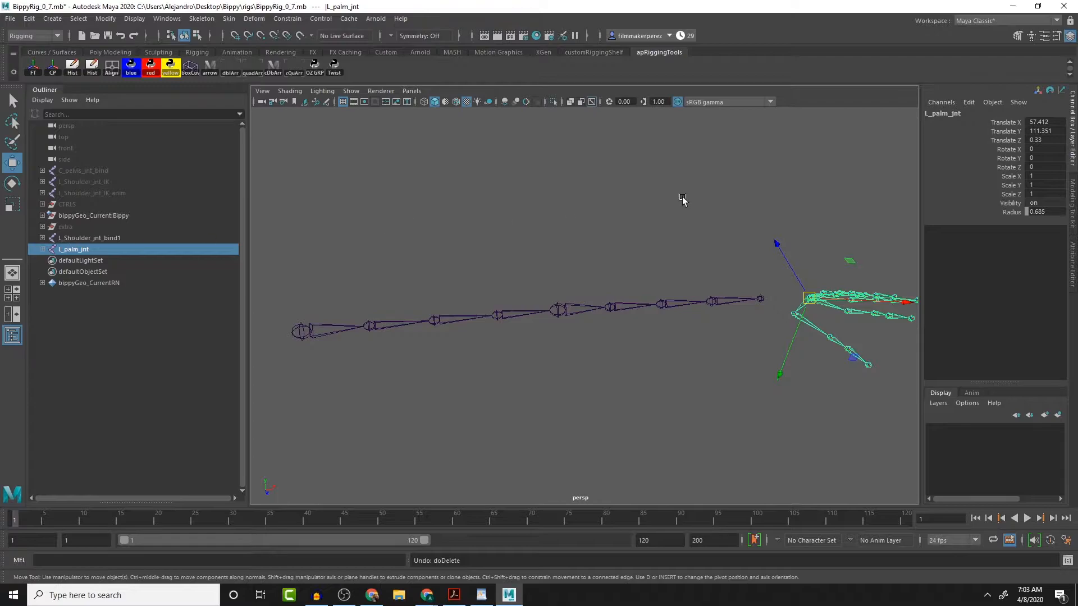
- Turn off the visibility of the separated L_palm_jnt hierarchy
alt+middle_drag(802, 238, 692, 241)
click(1036, 195)
key(Tab)
text(0)
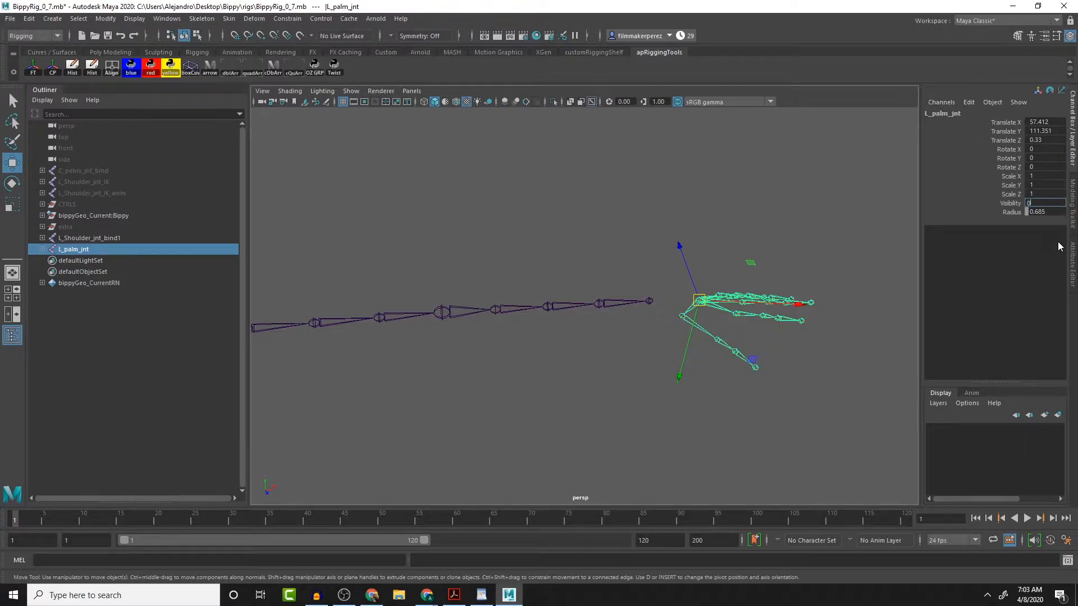
key(Return)
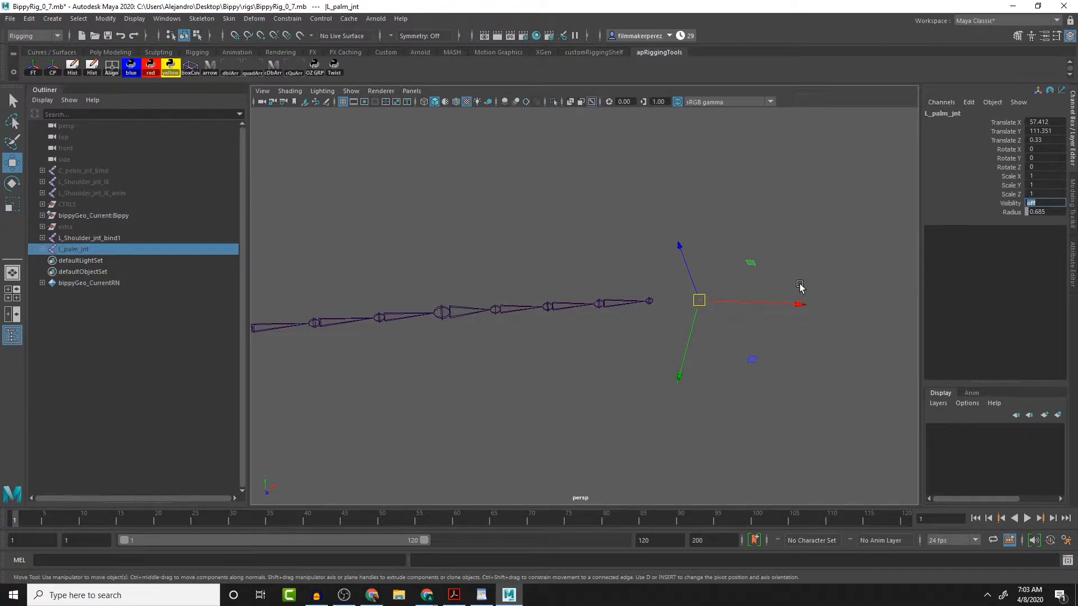
- Expand the duplicated arm chain fully and rename its root joint L_Shoulder_jnt_bind1 as L_Shoulder_jnt_FK
alt+middle_drag(426, 366, 511, 360)
drag(325, 311, 342, 374)
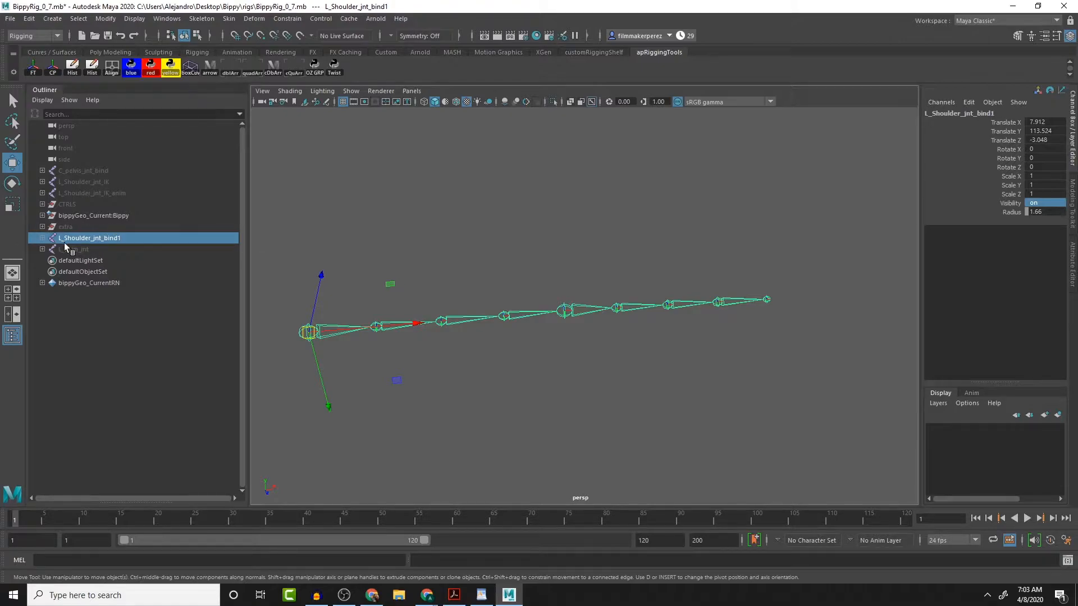
shift+click(42, 238)
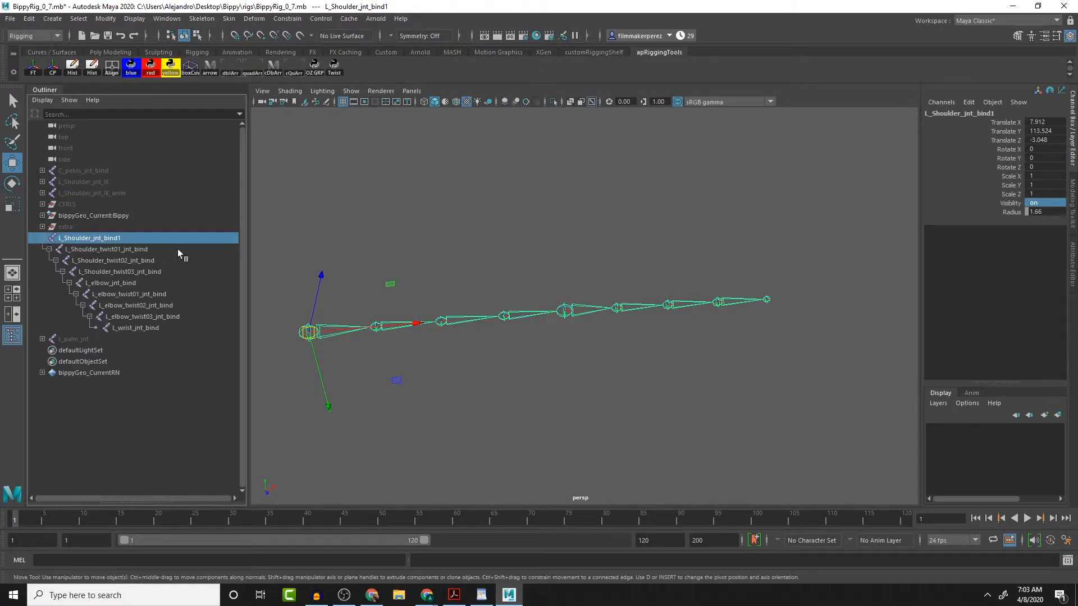
double_click(124, 238)
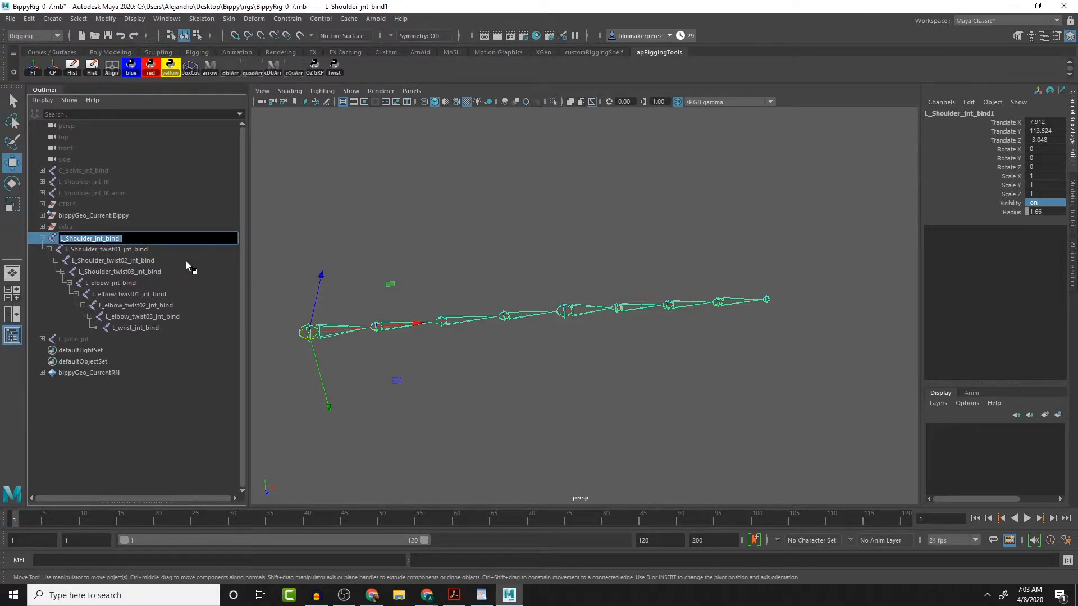
key(End)
key(BackSpace)
key(BackSpace)
key(BackSpace)
key(BackSpace)
key(BackSpace)
text(F)
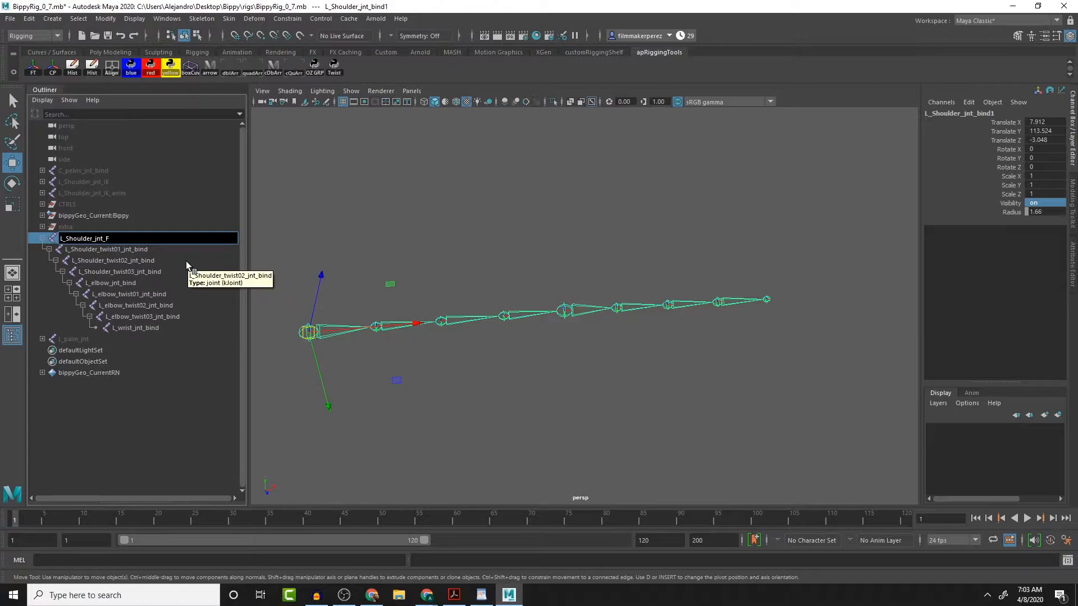
text(K)
drag(114, 239, 23, 238)
key(ctrl+c)
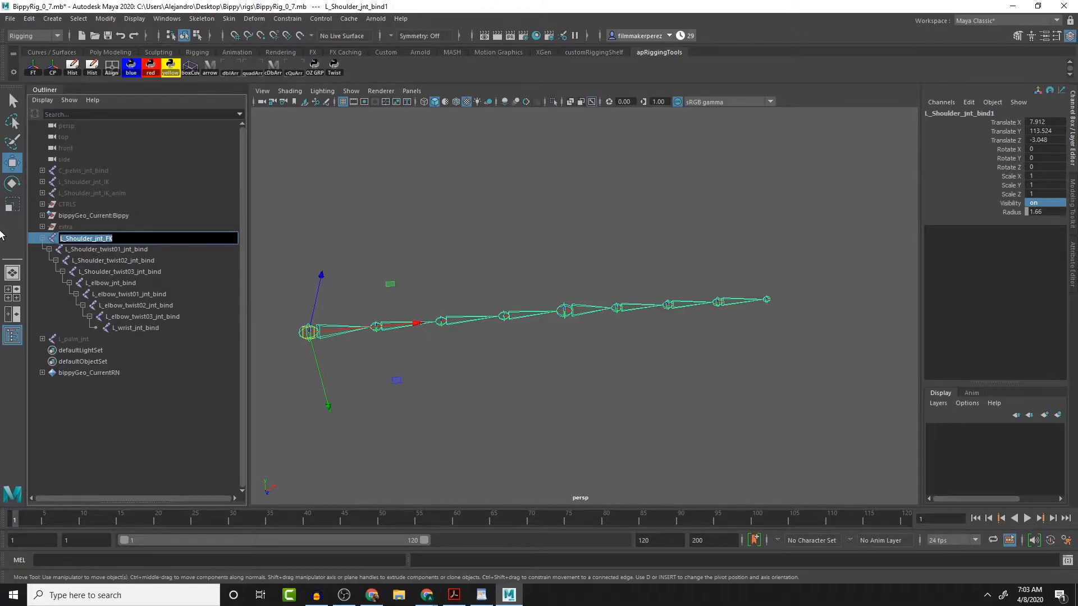
key(Tab)
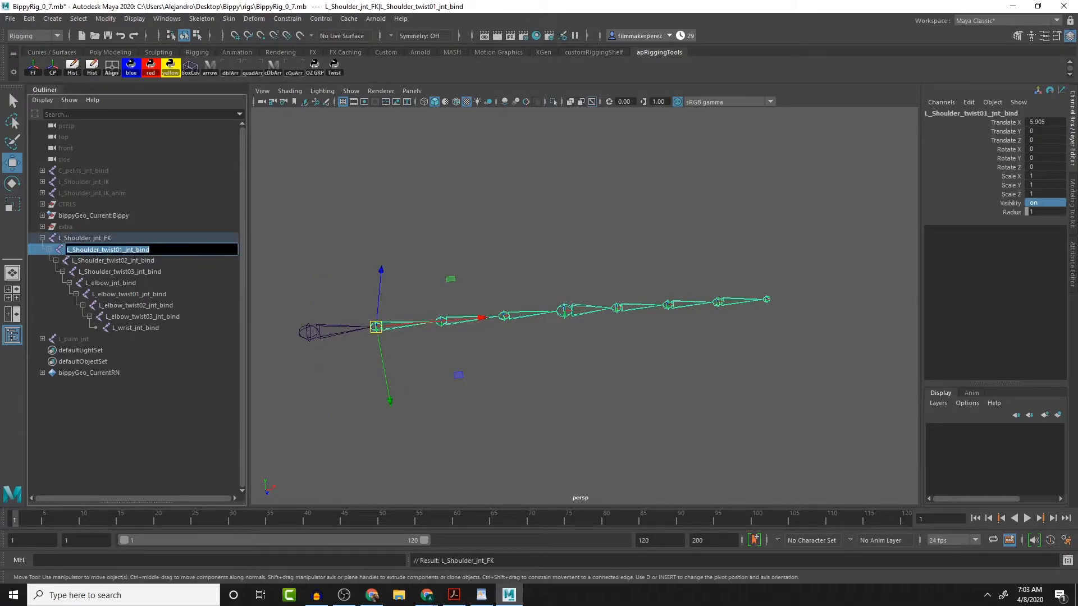
- Rename the first shoulder twist joint in the duplicated chain as L_Shoulder_twist01_jnt_FK
drag(133, 250, 149, 250)
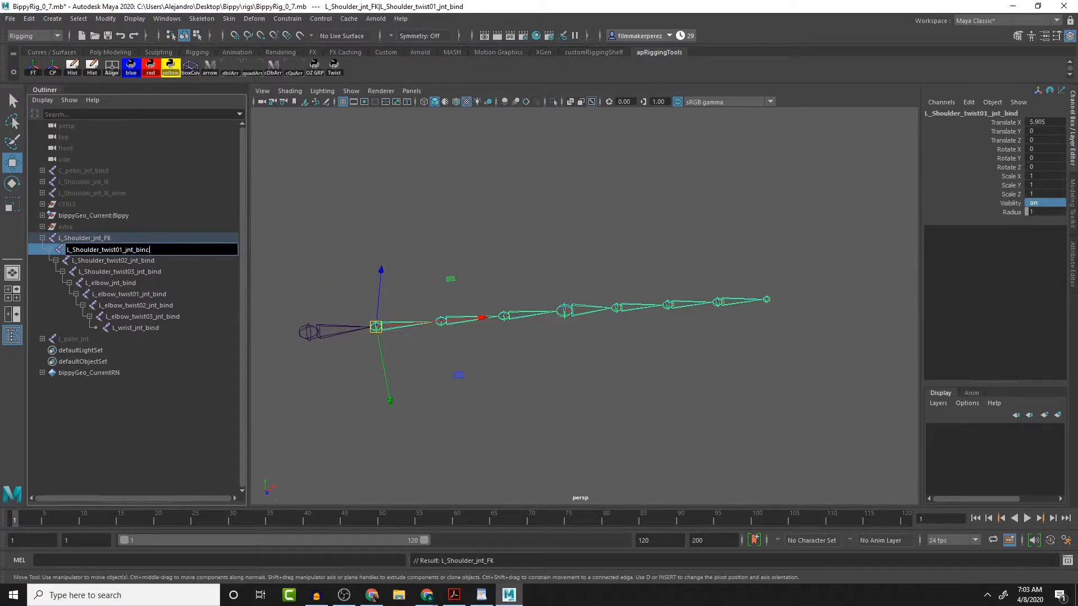
key(ctrl+v)
key(ctrl+z)
key(shift+Left)
key(Return)
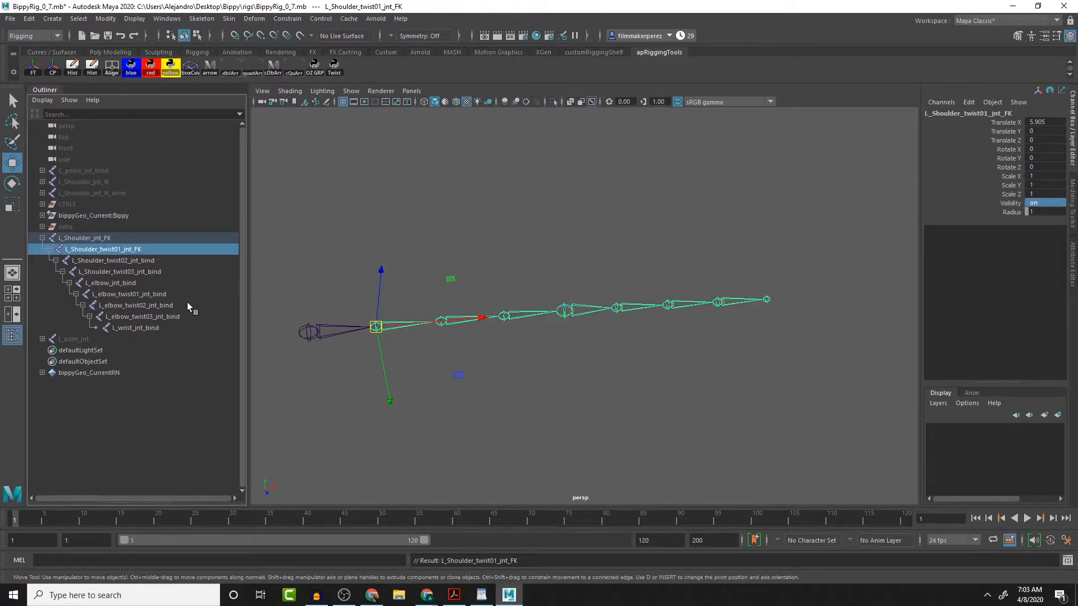
- Rename the second and third shoulder twist joints as L_Shoulder_twist02_jnt_FK and L_Shoulder_twist03_jnt_FK
click(145, 261)
double_click(146, 262)
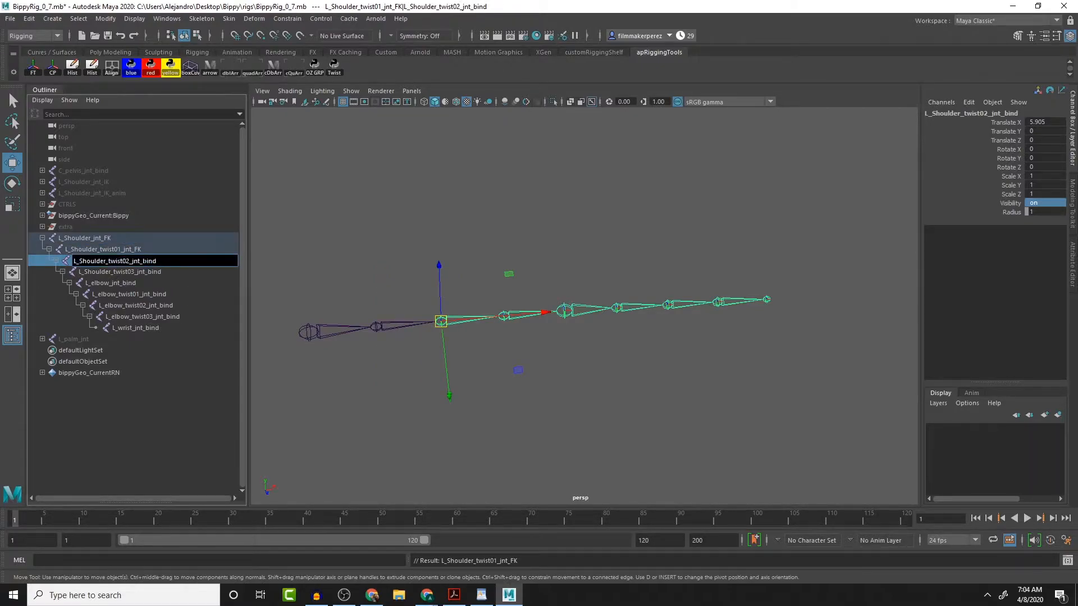
text(FK)
click(154, 272)
double_click(153, 272)
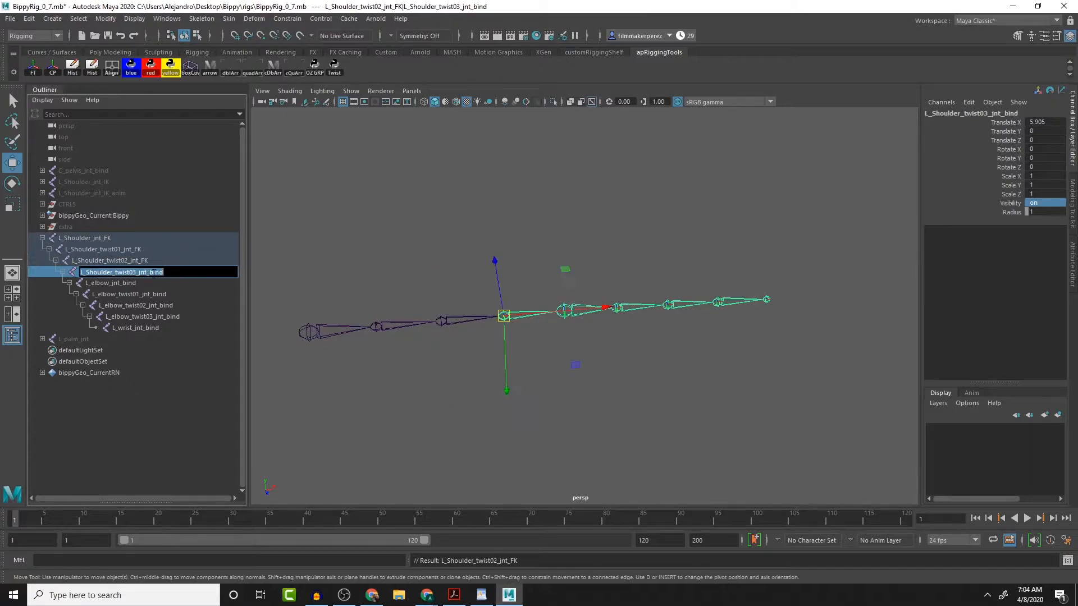
double_click(156, 272)
text(FK)
- Rename the elbow joint as L_elbow_jnt_FK and the first elbow twist joint as L_elbow_twist01_jnt_FK
click(133, 284)
double_click(133, 283)
click(133, 284)
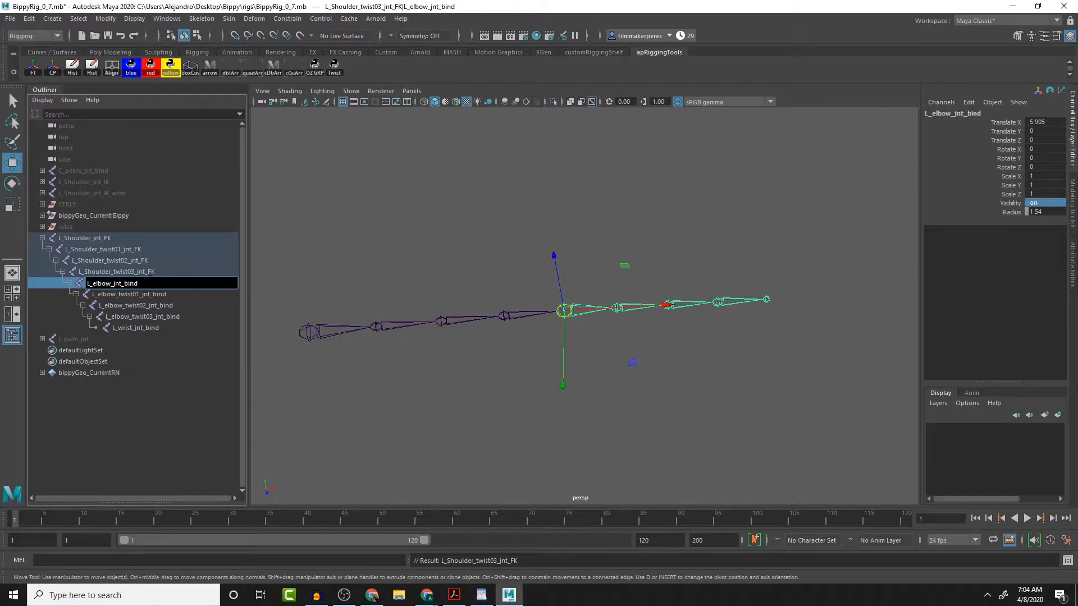
text(FK)
click(145, 295)
double_click(144, 294)
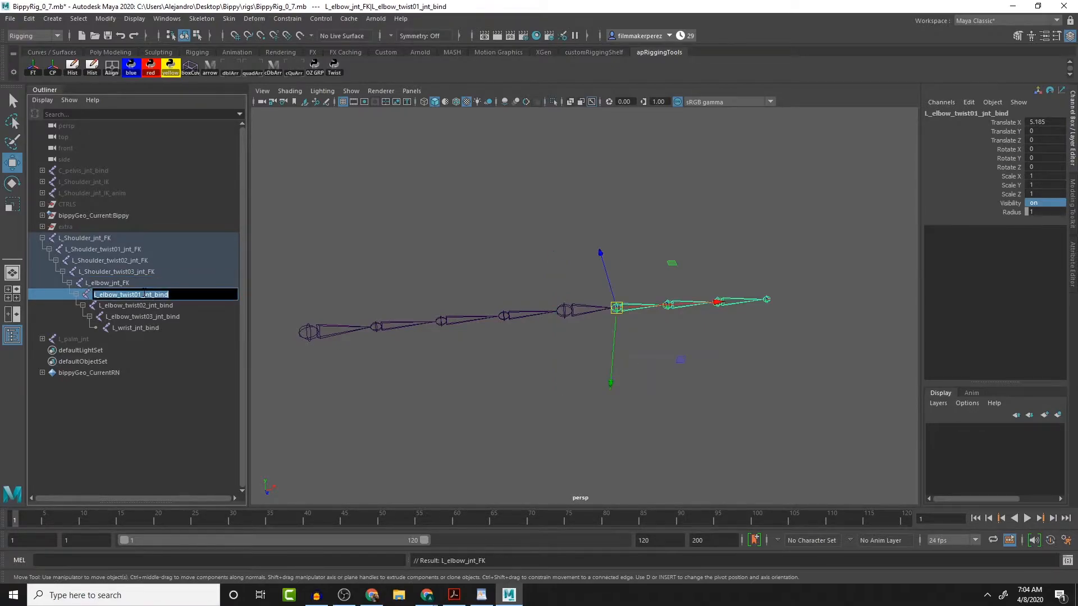
click(152, 295)
text(FK)
- Rename the second and third elbow twist joints as L_elbow_twist02_jnt_FK and L_elbow_twist03_jnt_FK
click(173, 305)
double_click(174, 306)
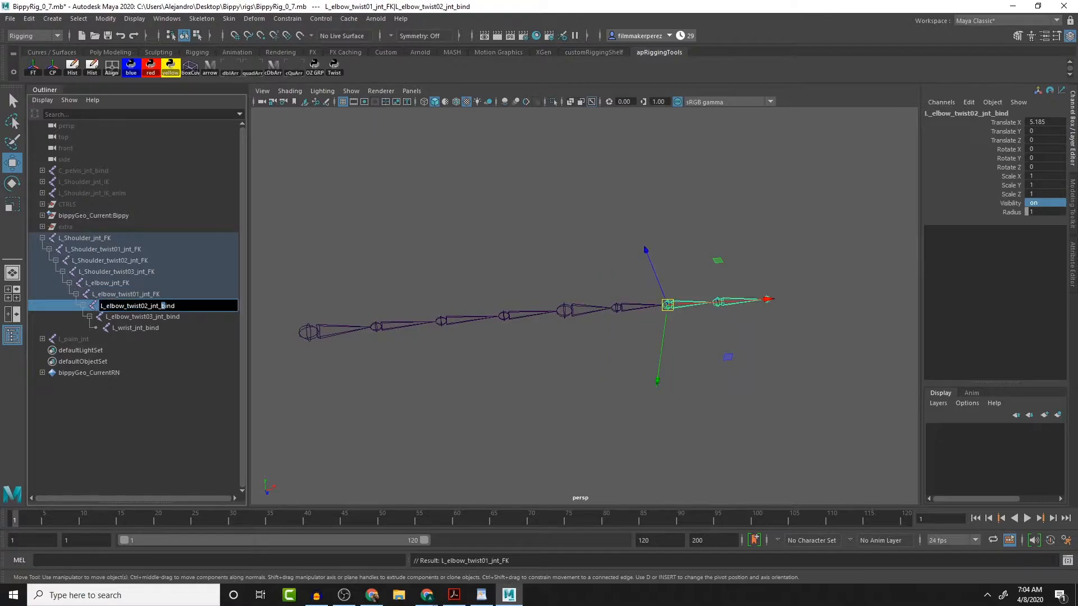
text(FK)
click(174, 316)
double_click(174, 317)
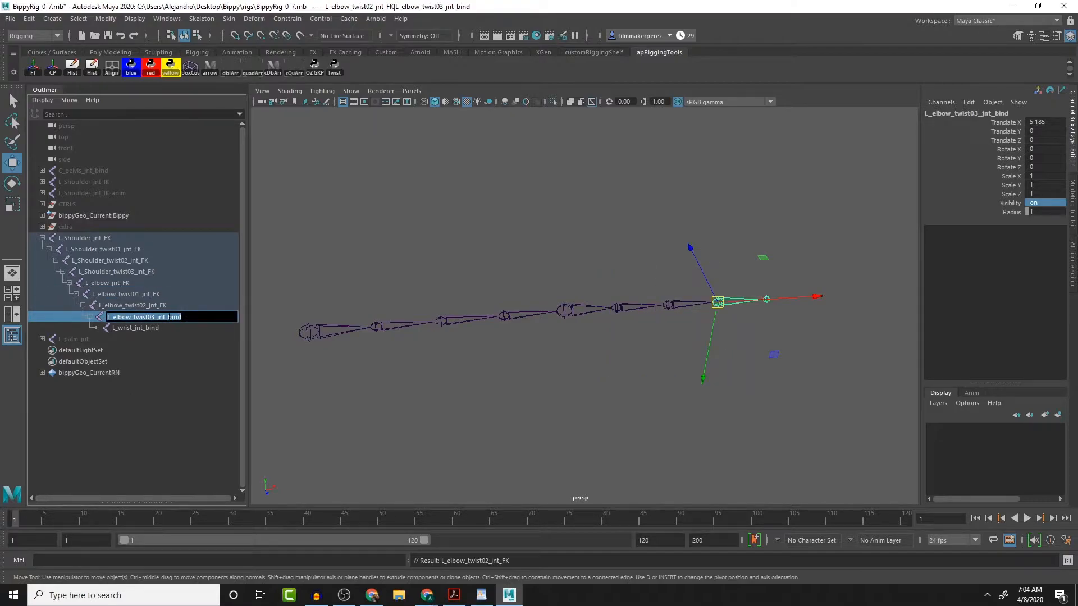
click(168, 317)
- Rename the wrist joint at the end of the duplicated chain as L_wrist_jnt_FK
click(151, 328)
double_click(151, 328)
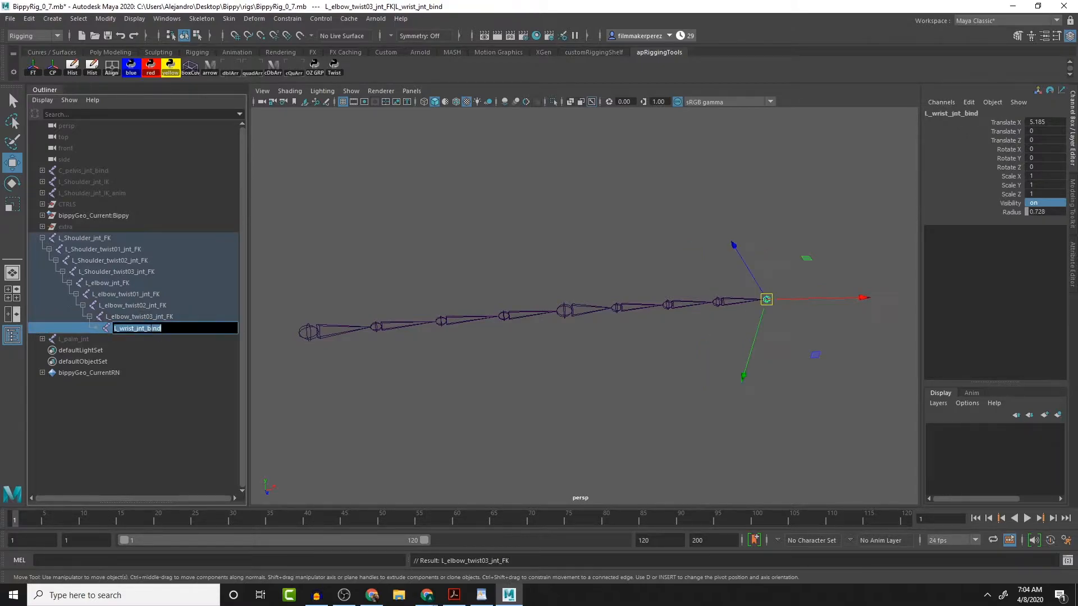
double_click(154, 329)
click(201, 360)
drag(118, 242, 179, 328)
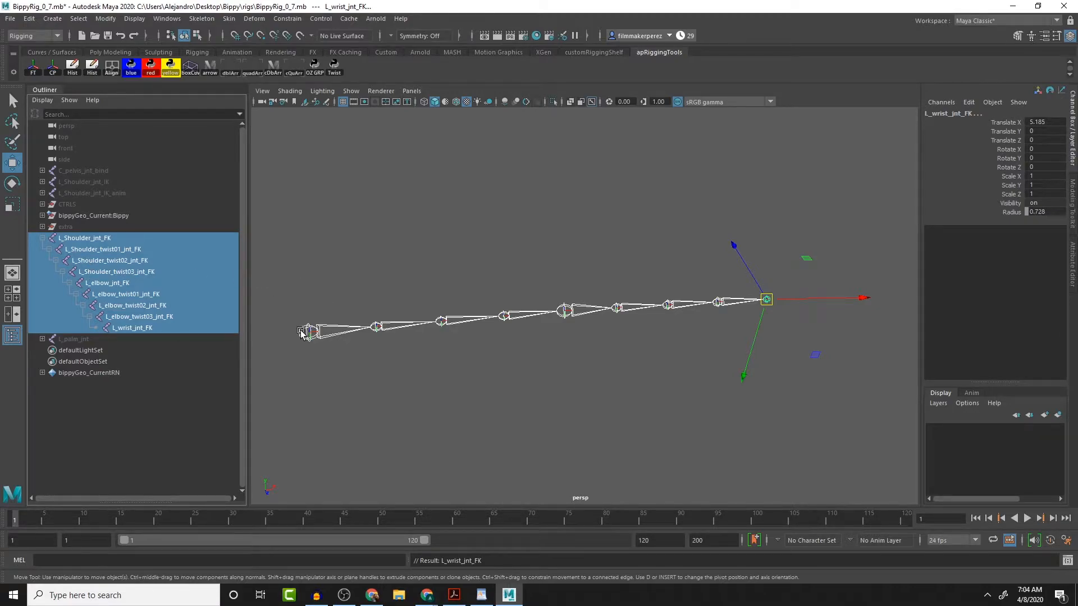
drag(324, 263, 337, 357)
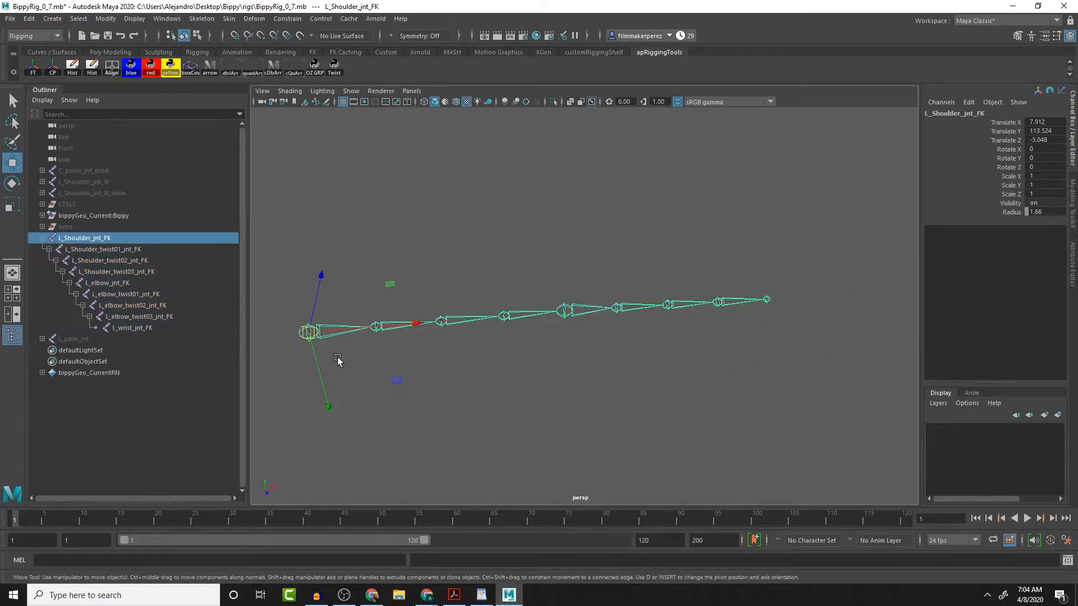
alt+drag(559, 326, 495, 346)
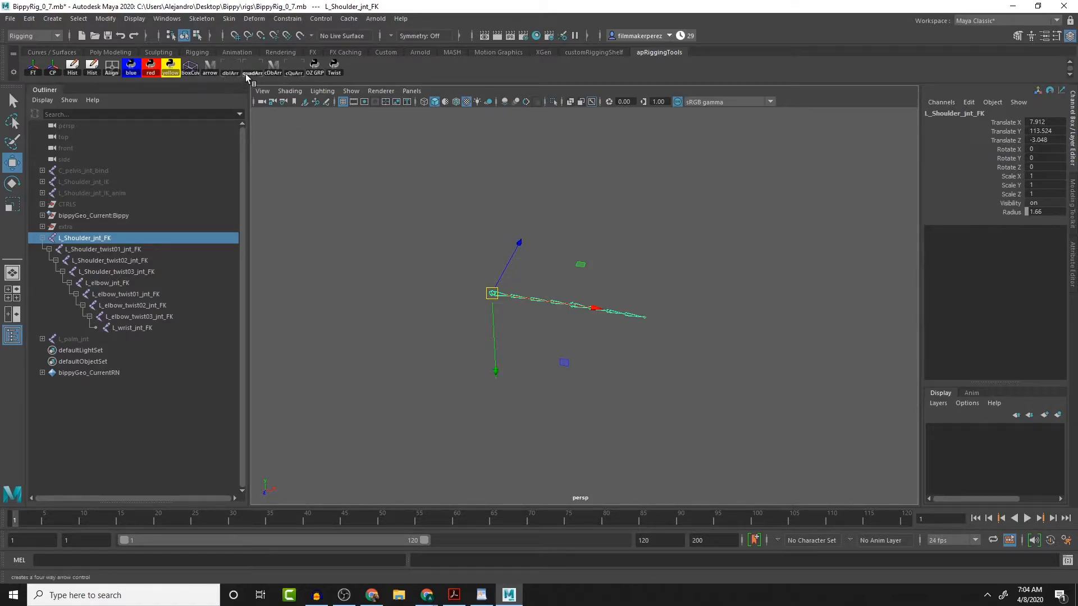
alt+middle_drag(382, 210, 449, 177)
click(370, 222)
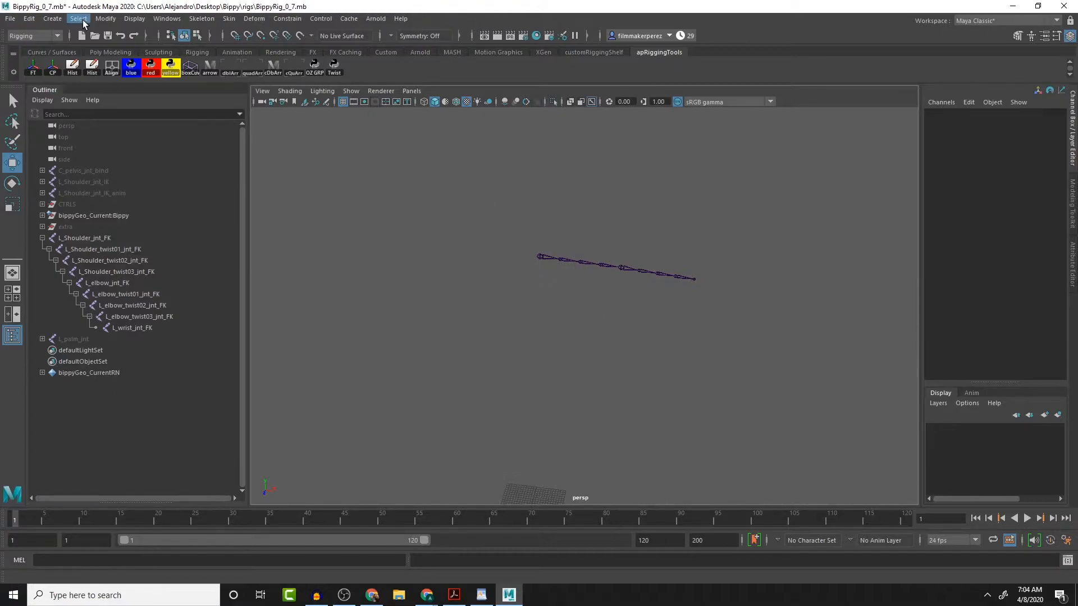
- Create a NURBS circle at the origin for an FK arm control
click(54, 19)
mouse_move(77, 49)
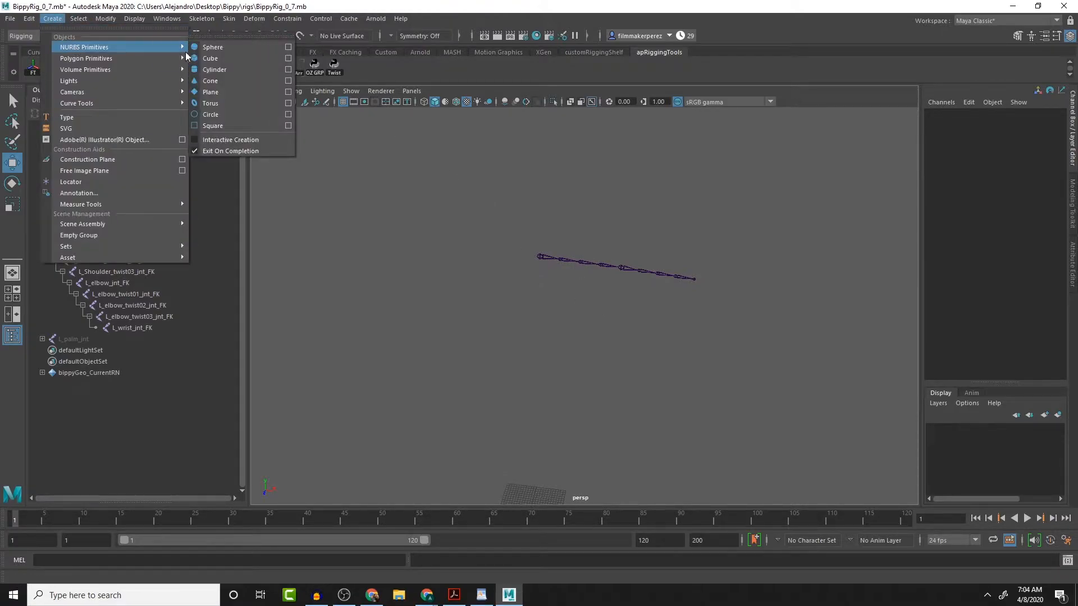
click(244, 115)
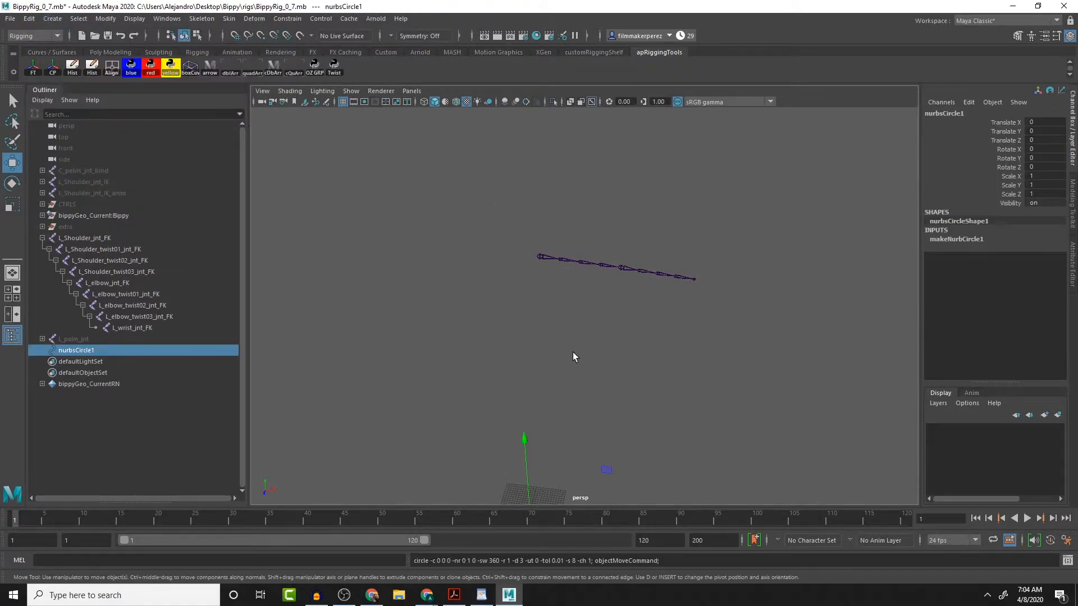
key(f)
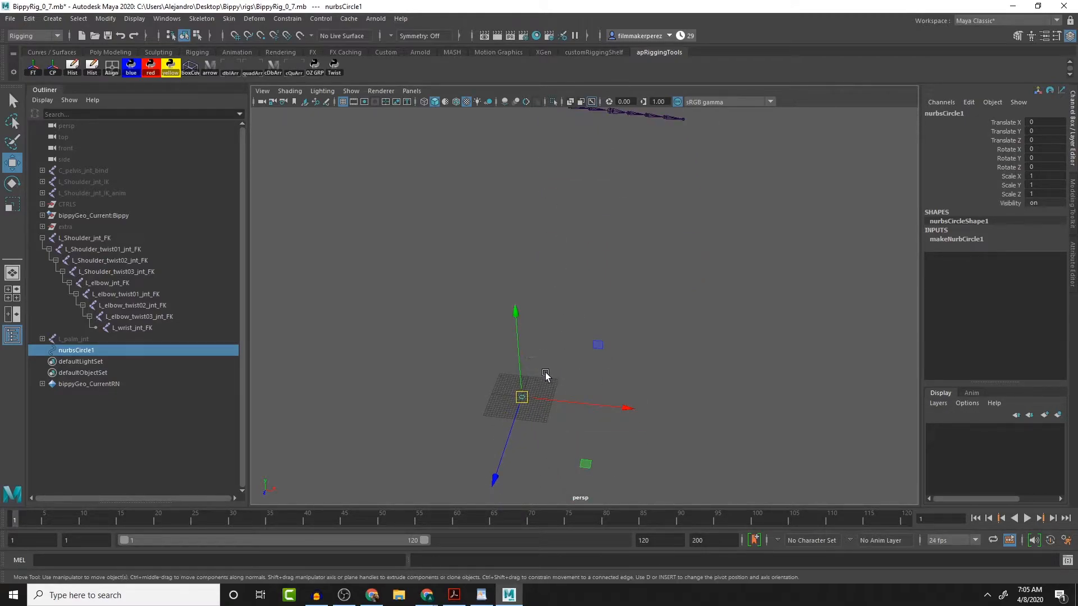
alt+drag(524, 255, 574, 322)
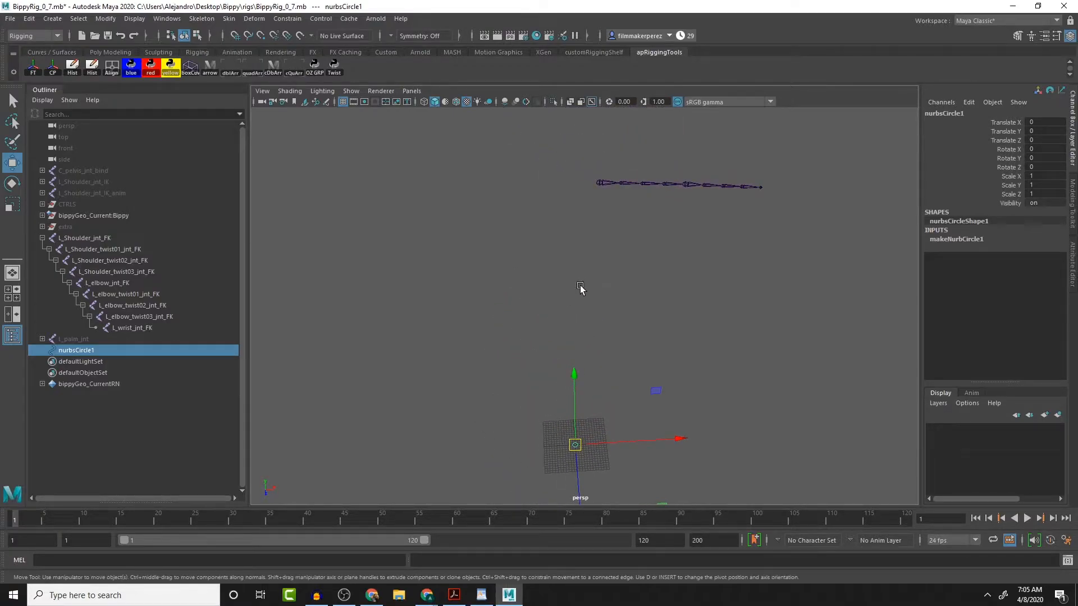
- Try to align the NURBS circle to L_Shoulder_jnt_FK with the Align tool
click(602, 183)
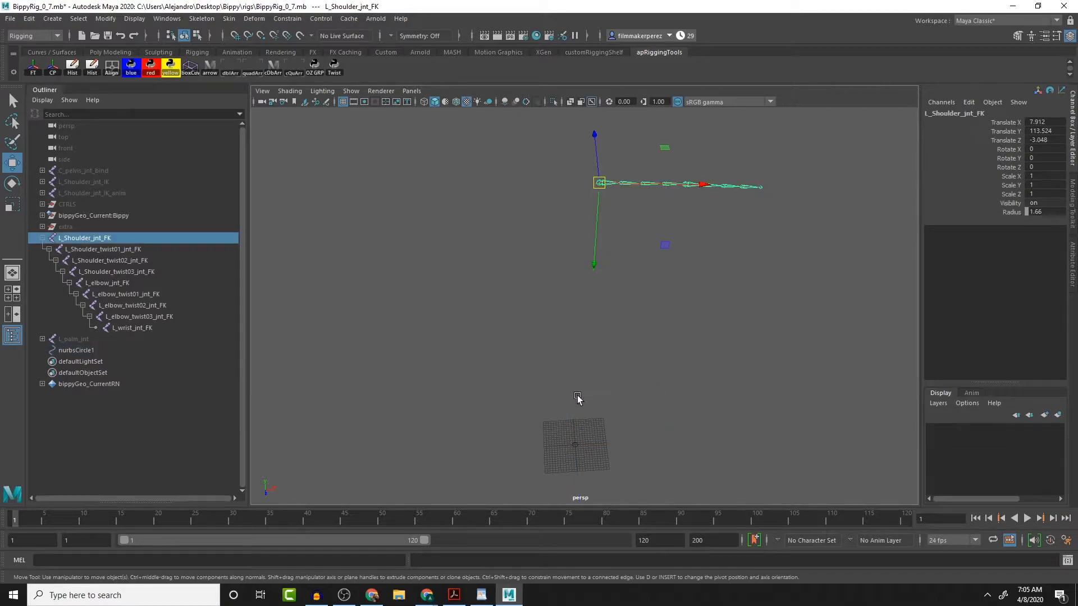
click(590, 452)
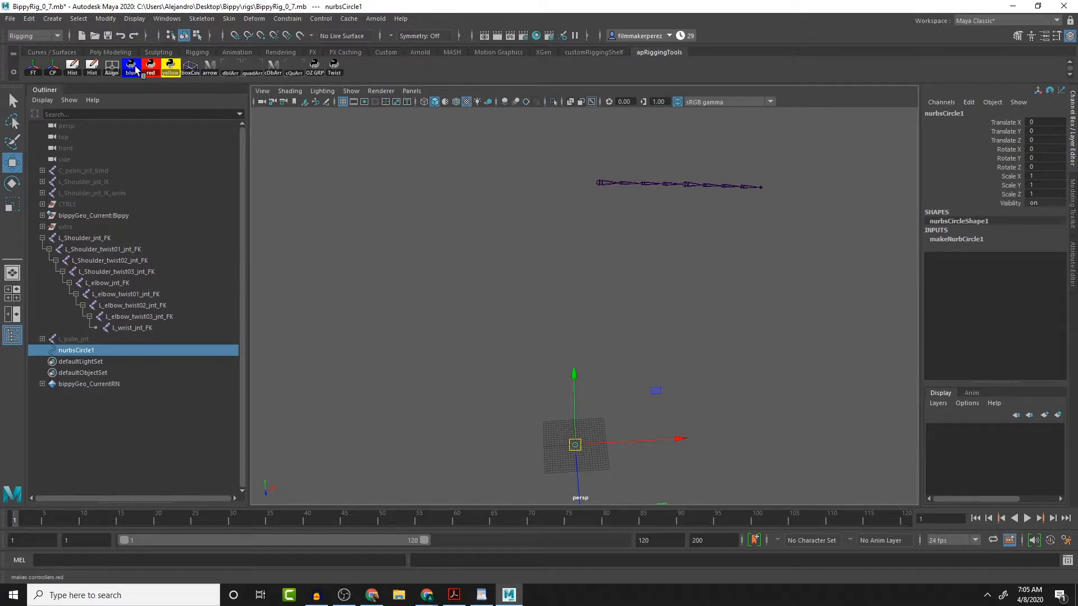
click(111, 68)
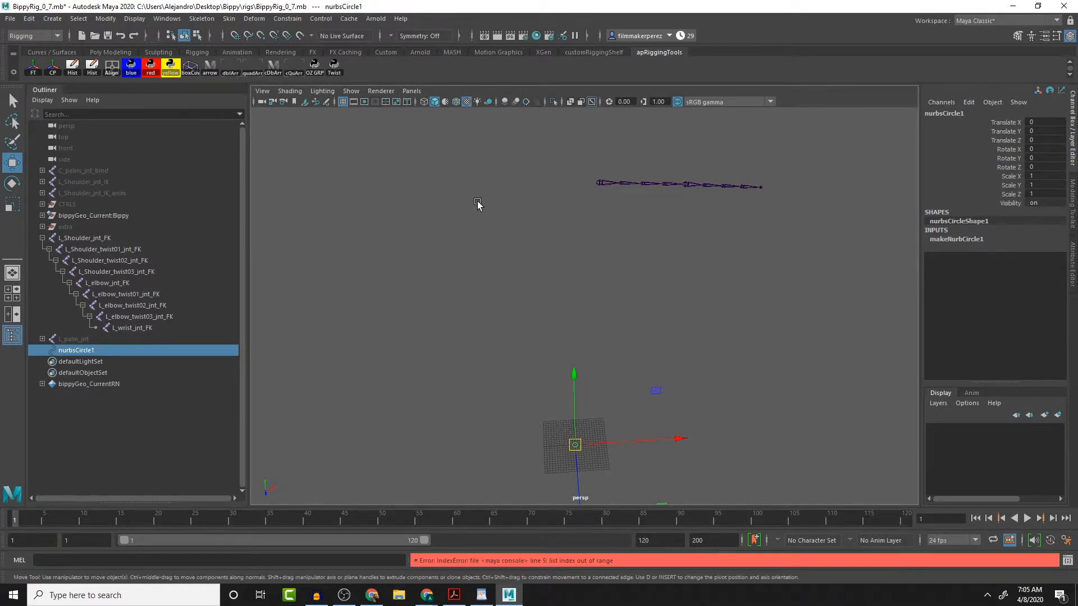
- Align the NURBS circle at the origin to L_Shoulder_jnt_FK and check its orientation at the shoulder
click(605, 194)
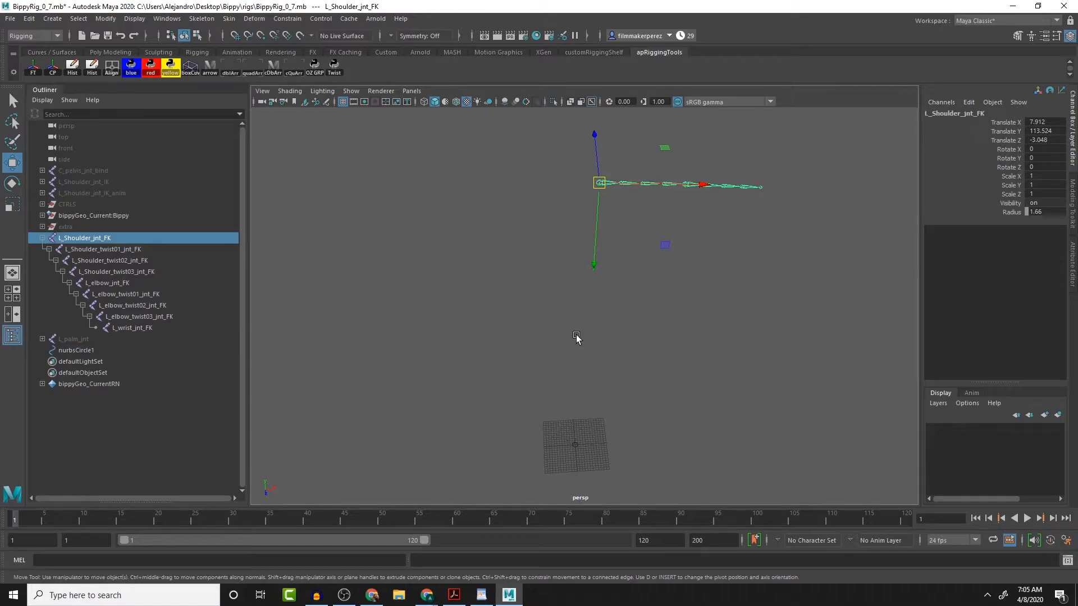
click(571, 443)
shift+click(599, 181)
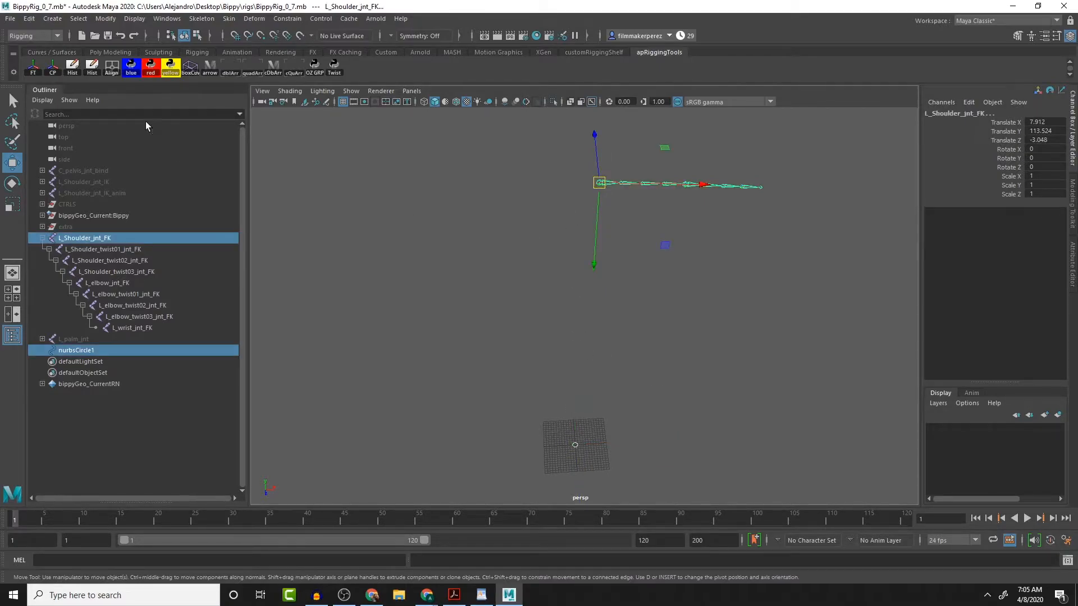
click(111, 67)
scroll(593, 213, up, 5)
alt+middle_drag(597, 211, 602, 305)
alt+middle_drag(608, 256, 615, 393)
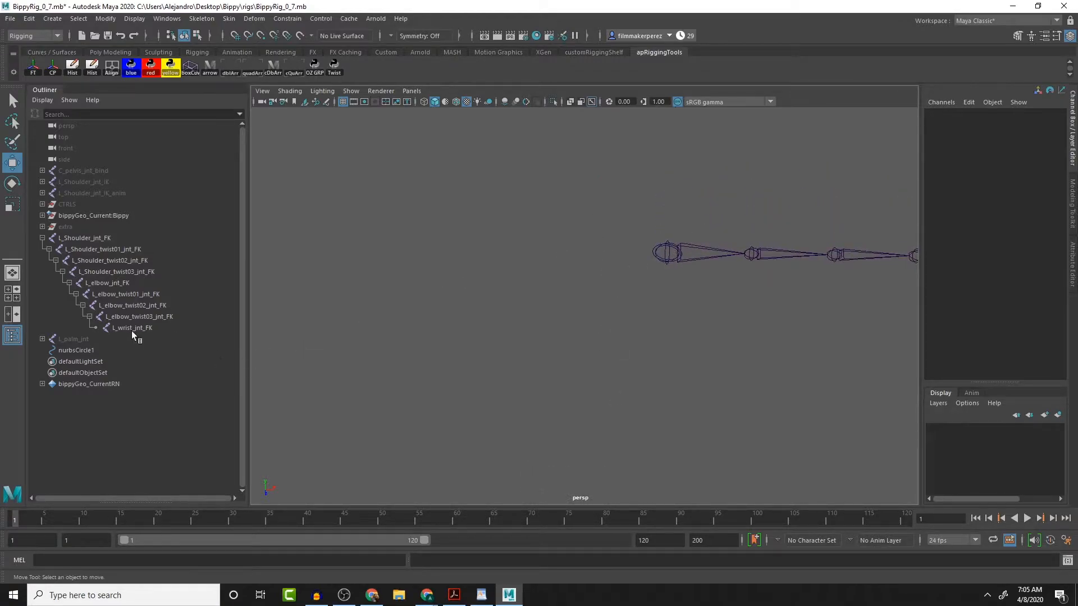
click(77, 350)
mouse_move(630, 265)
alt+mouse_down()
mouse_move(702, 258)
mouse_move(684, 250)
mouse_move(699, 247)
mouse_move(631, 249)
alt+mouse_up()
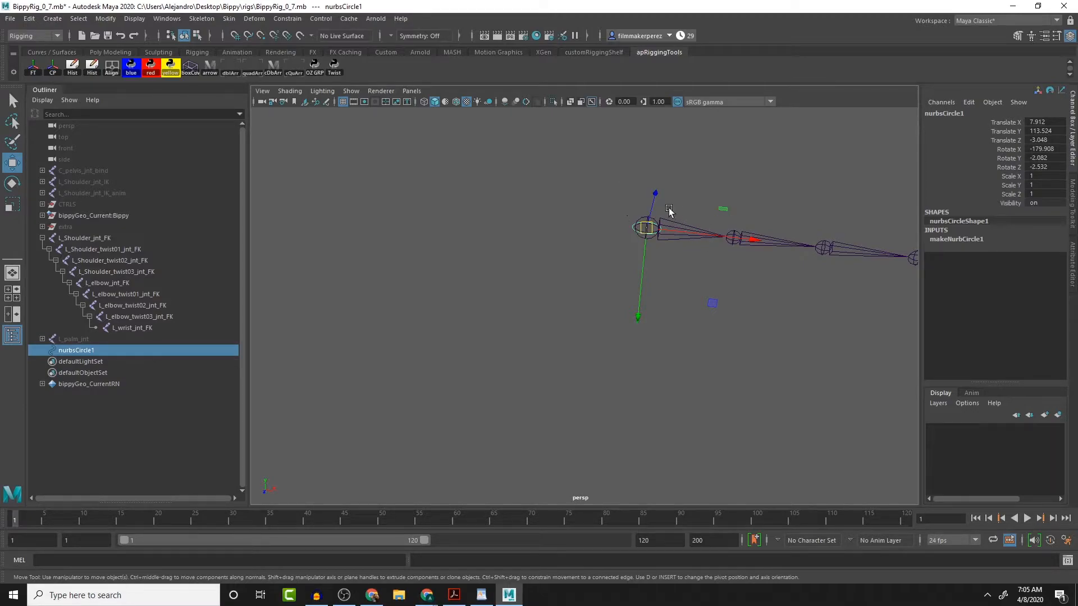
- Try rotating the aligned NURBS circle, and undo both the rotation and the alignment to the shoulder joint
key(e)
drag(704, 139, 720, 300)
key(ctrl+z)
key(ctrl+z)
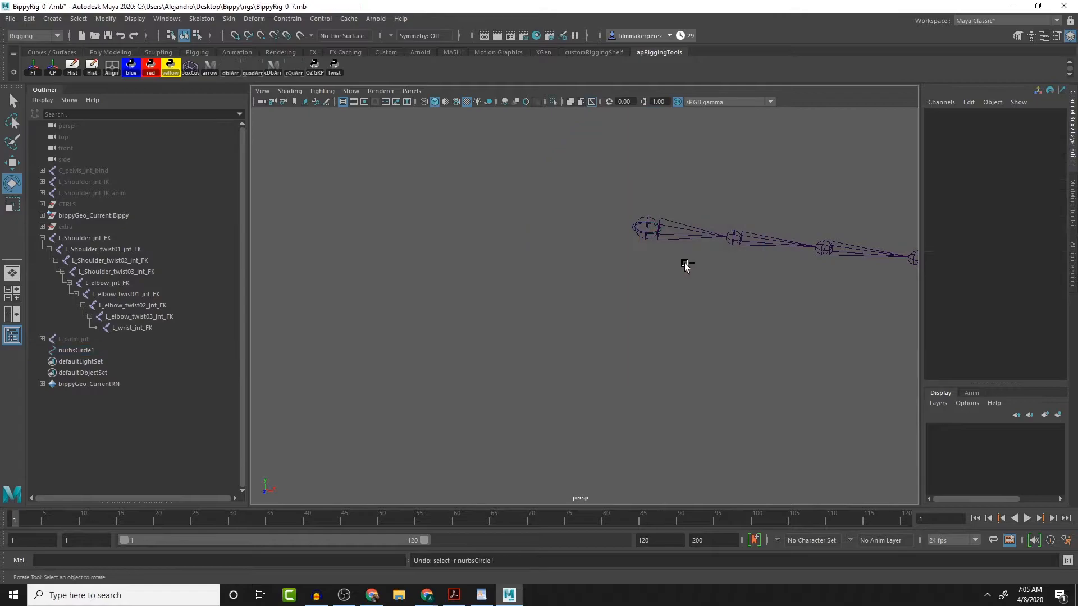
key(ctrl+z)
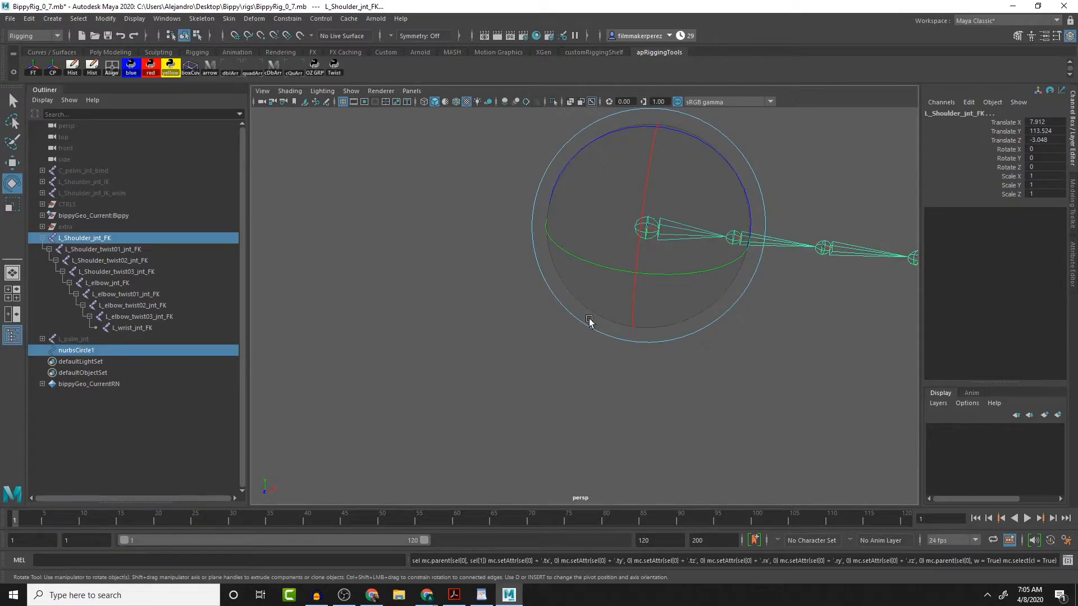
- Inspect the creation settings of the NURBS circle at the origin and delete the circle
alt+drag(541, 368, 596, 336)
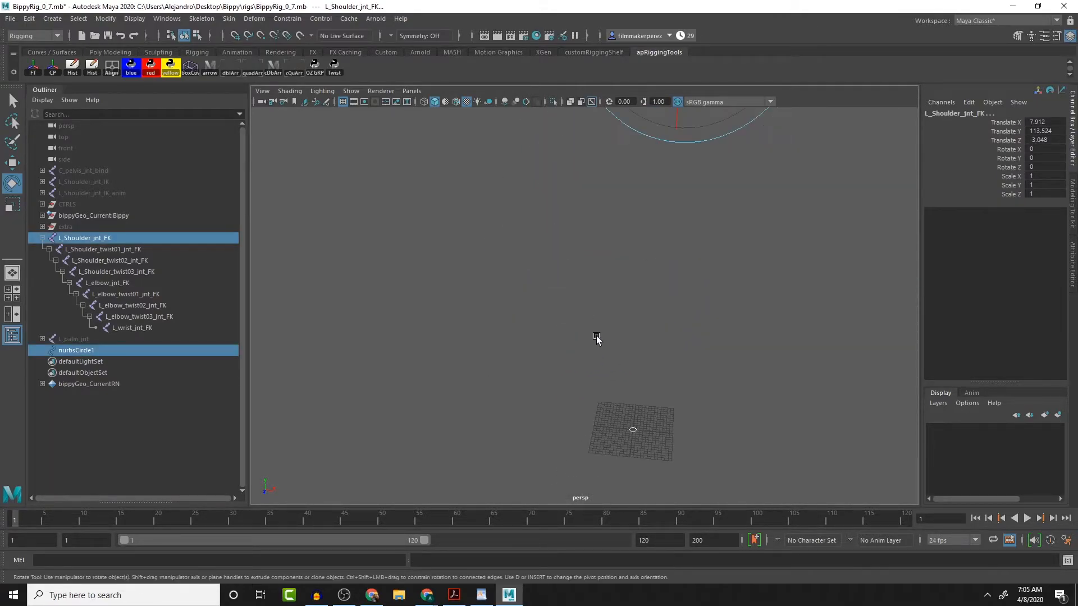
drag(656, 455, 658, 459)
drag(607, 414, 658, 445)
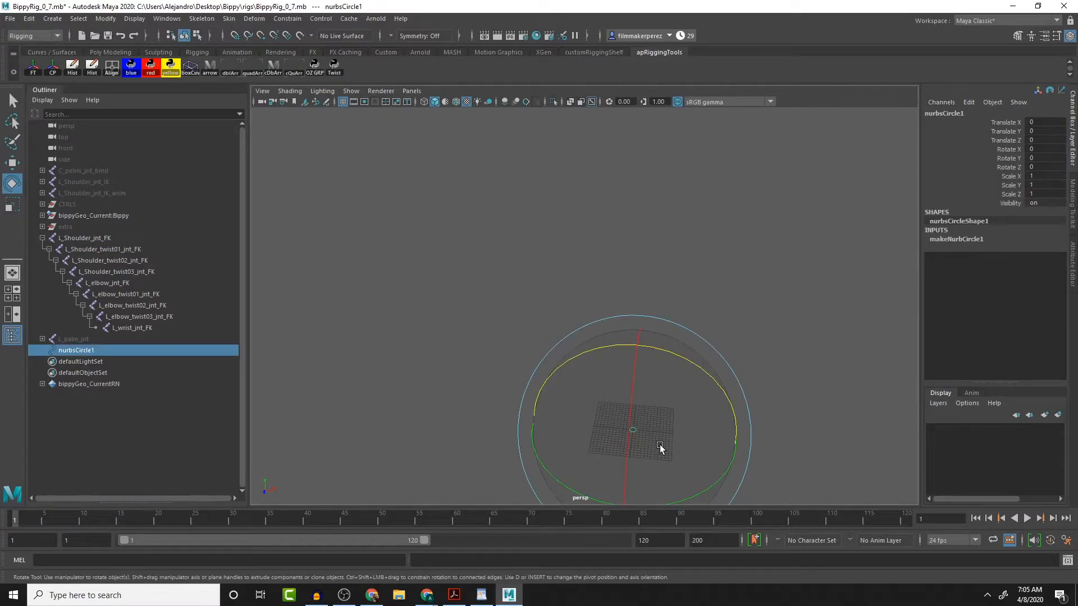
click(964, 240)
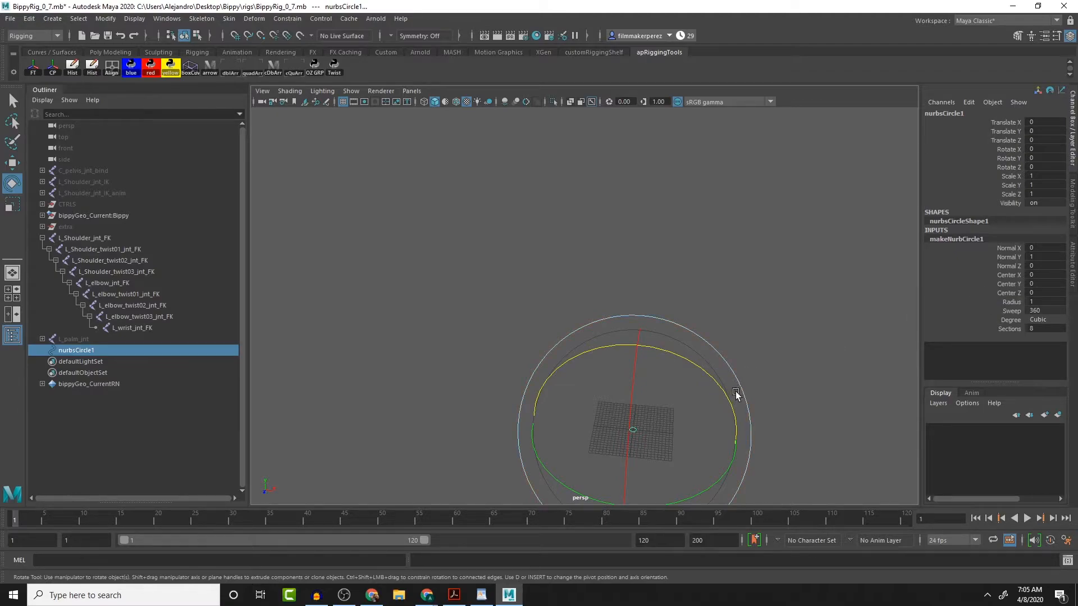
key(Delete)
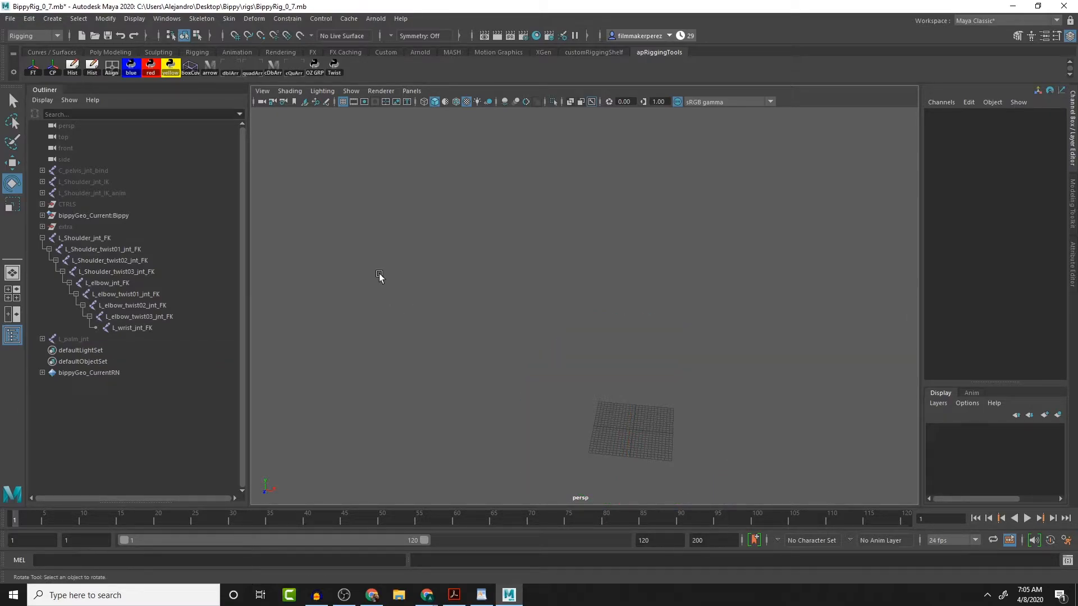
- Create a new NURBS circle with its normal axis set to X, keeping radius 1 and 8 sections
click(51, 18)
mouse_move(130, 46)
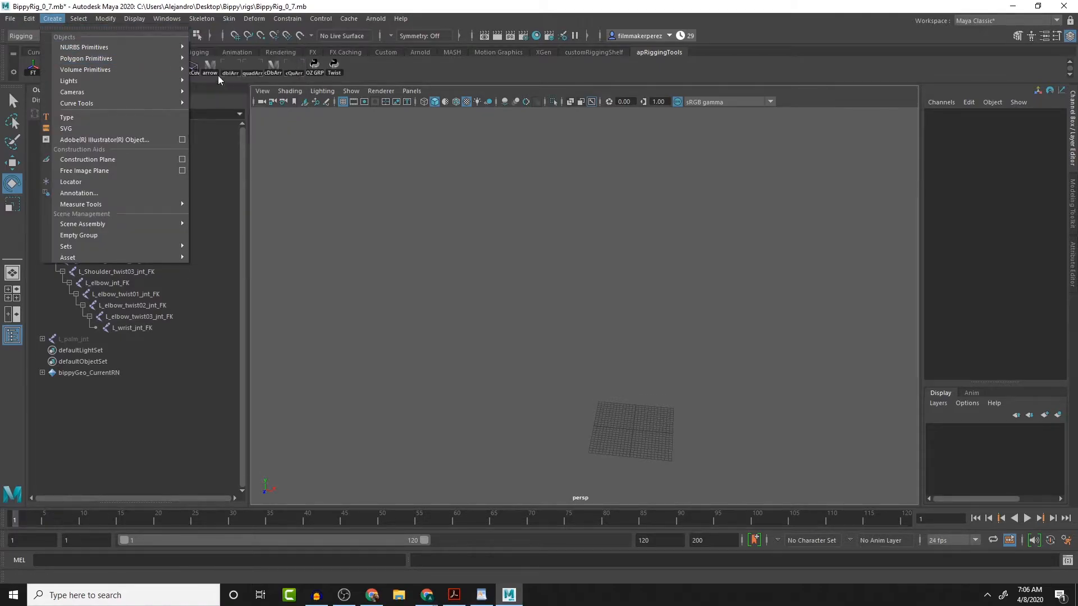
click(287, 115)
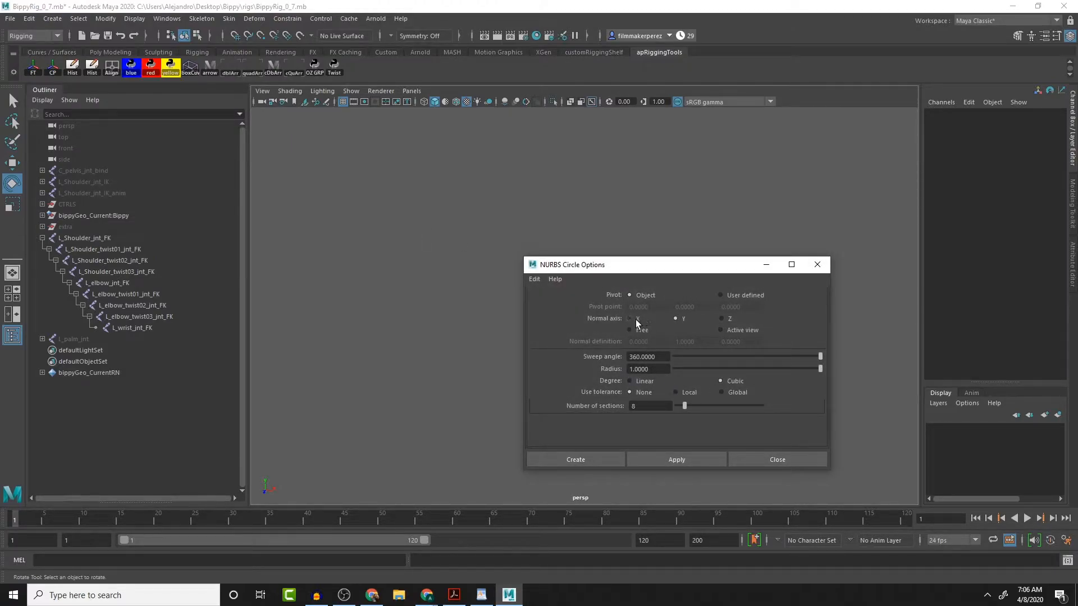
click(696, 463)
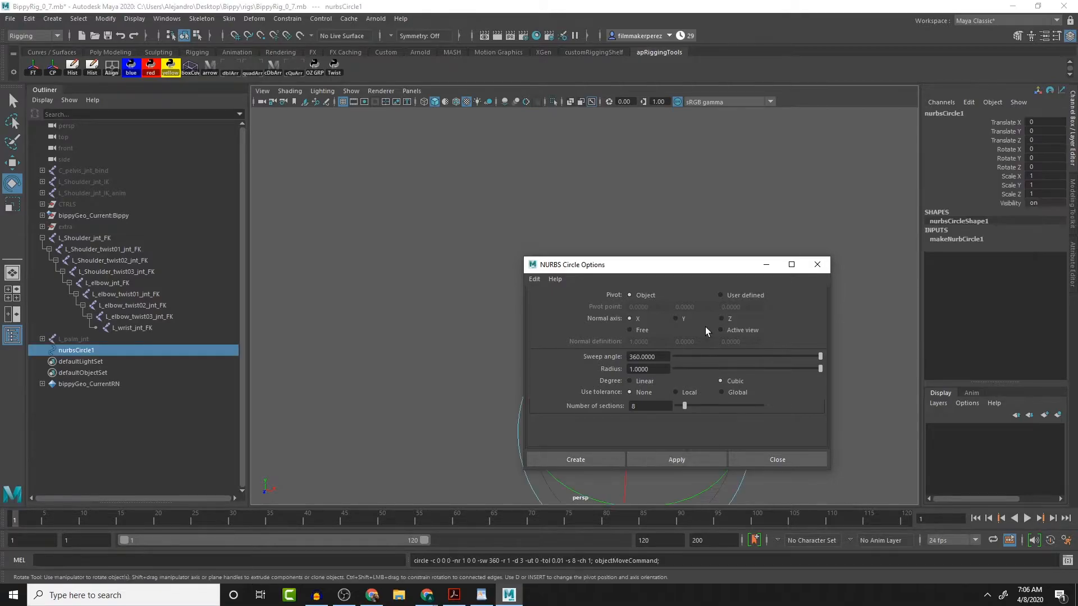
drag(696, 274, 385, 252)
- Align the new NURBS circle to L_Shoulder_jnt_FK and check that it faces along the arm
alt+middle_drag(657, 227, 672, 406)
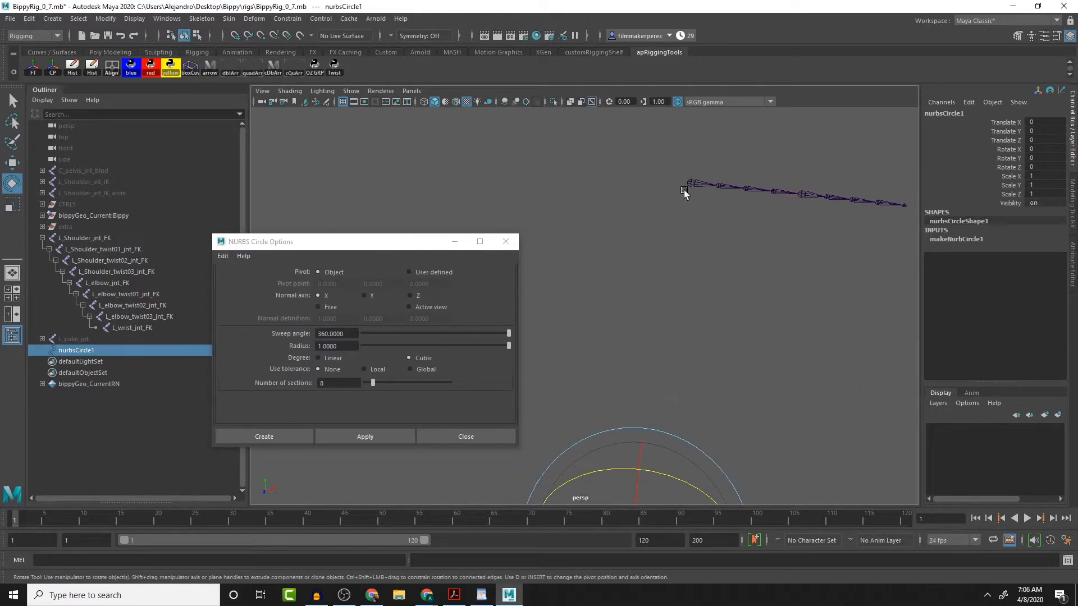
shift+click(698, 183)
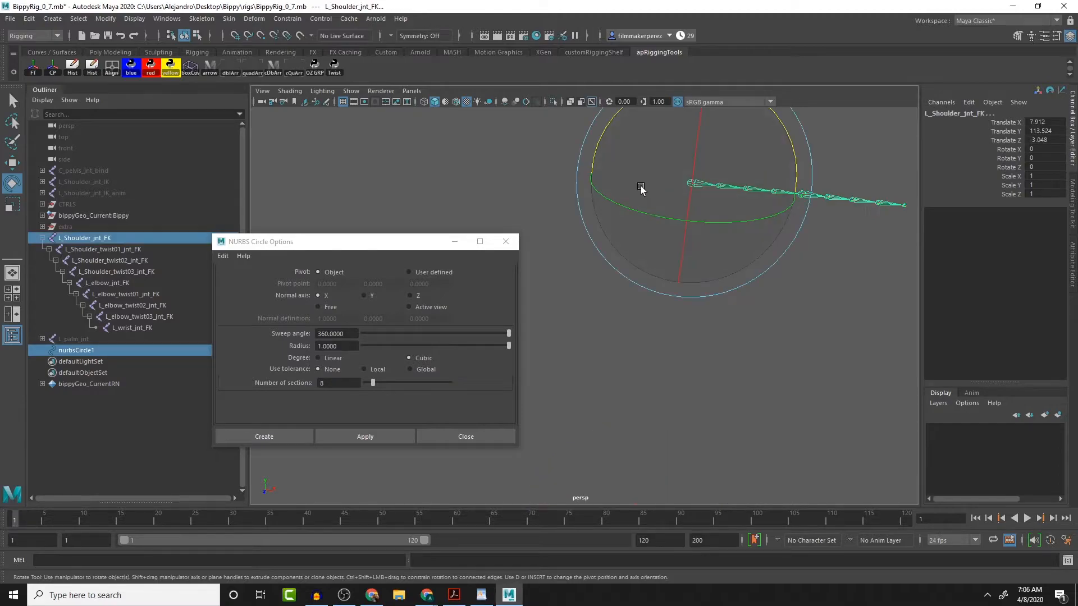
click(114, 69)
alt+middle_drag(729, 241, 736, 329)
key(f)
alt+right_drag(718, 275, 883, 298)
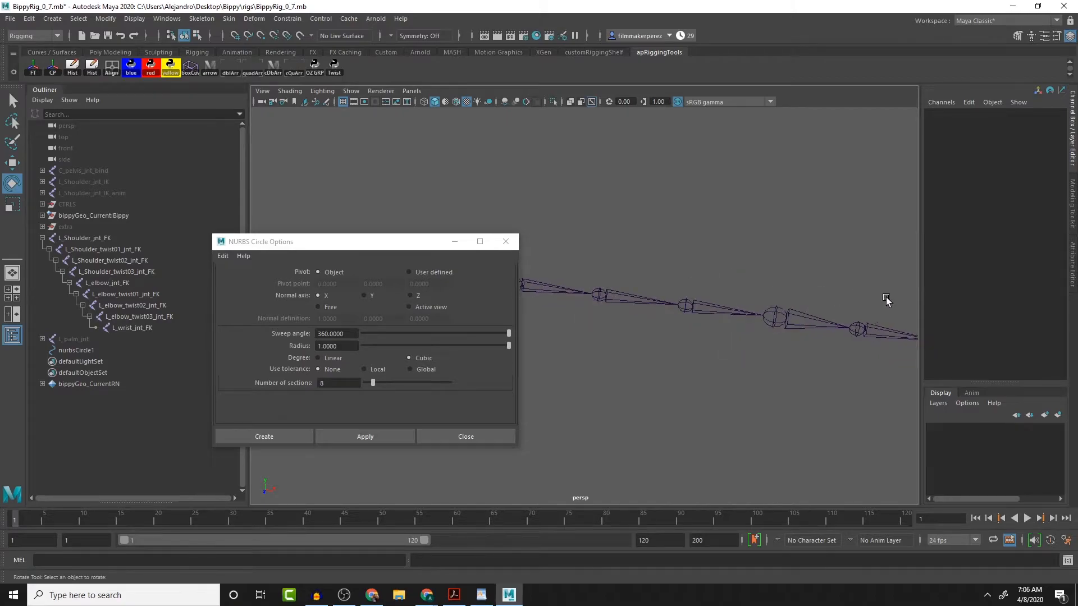
click(76, 350)
key(f)
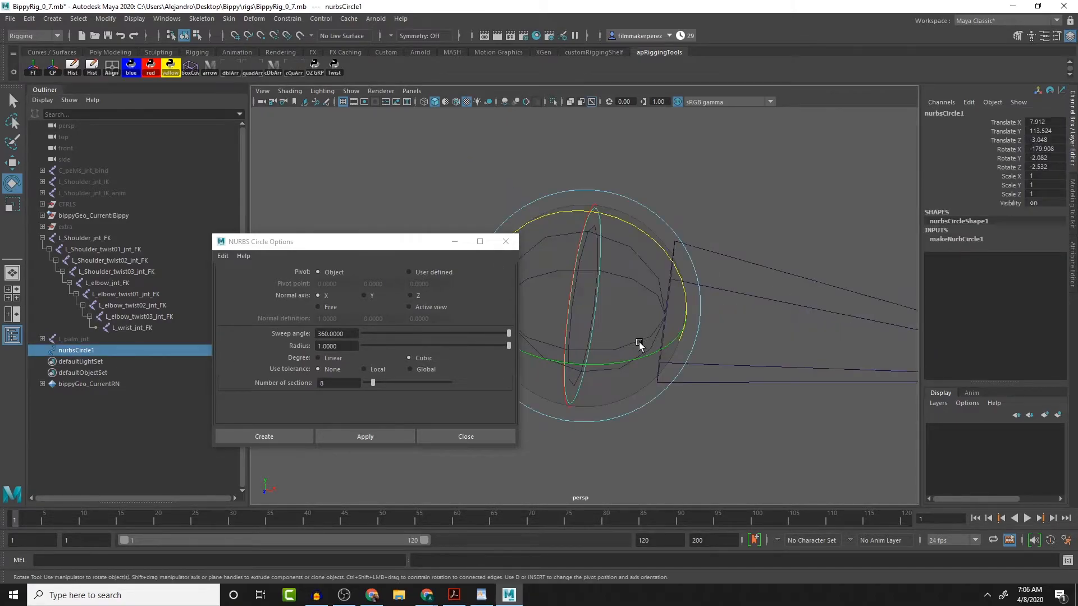
alt+drag(629, 354, 615, 392)
alt+drag(530, 365, 516, 366)
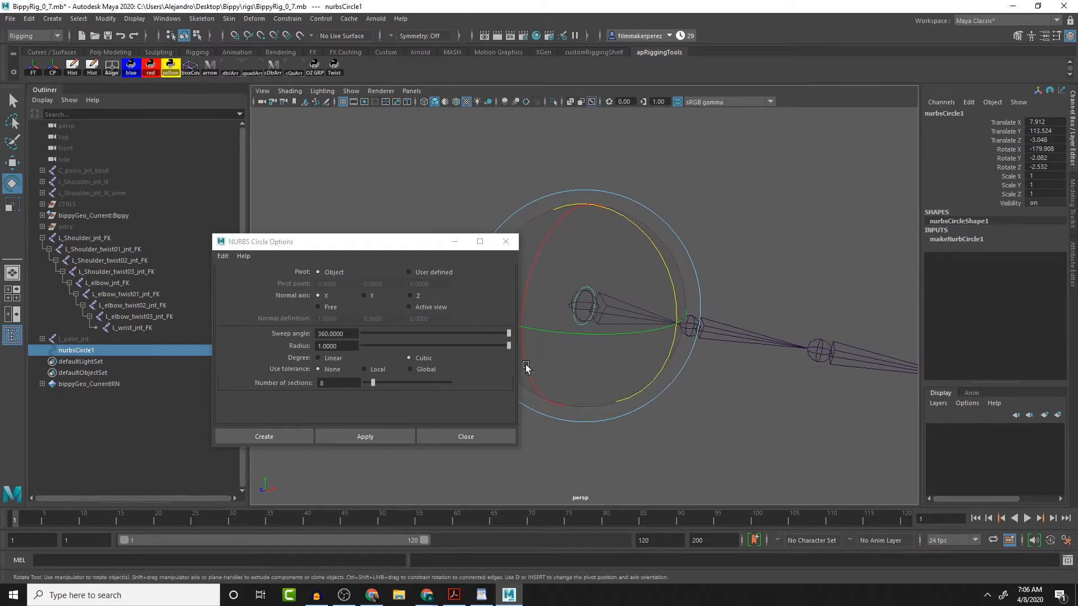
alt+drag(692, 412, 714, 424)
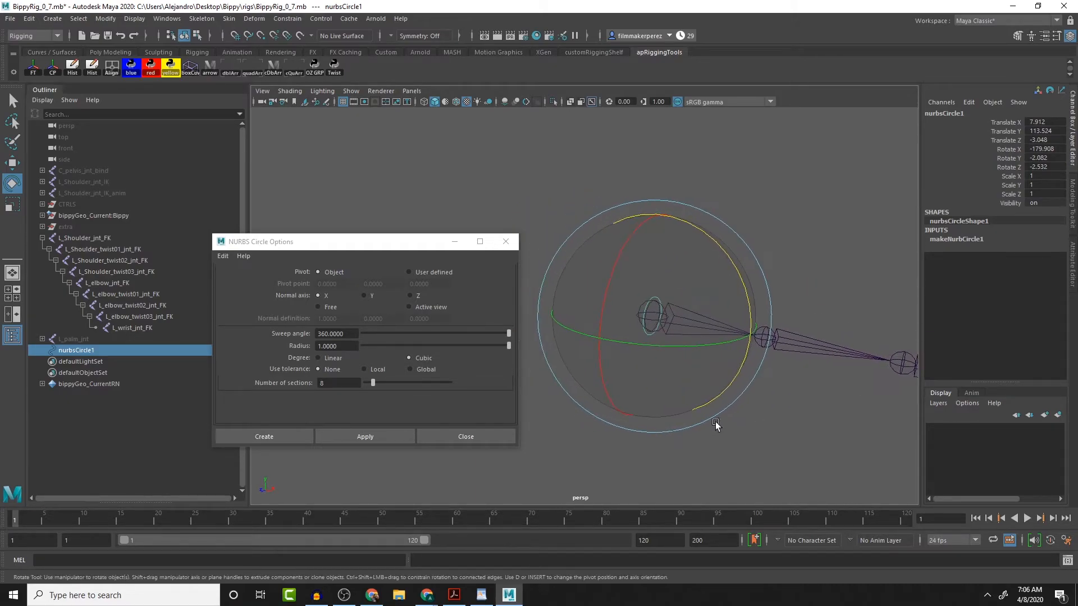
- Turn on the visibility of the bippyGeo_Current:GEO group
click(41, 214)
click(79, 226)
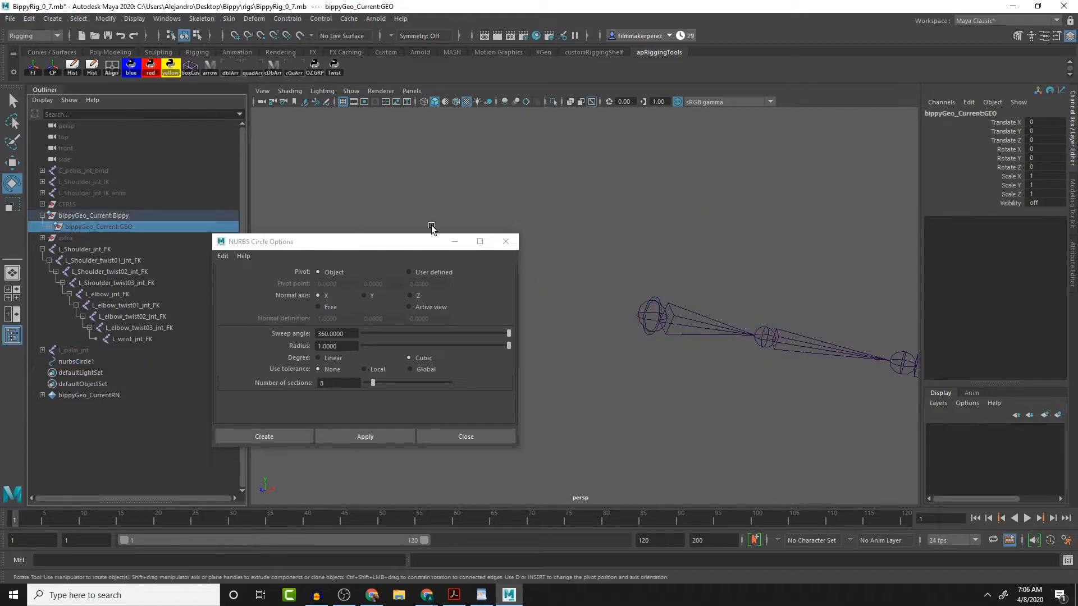
double_click(1044, 203)
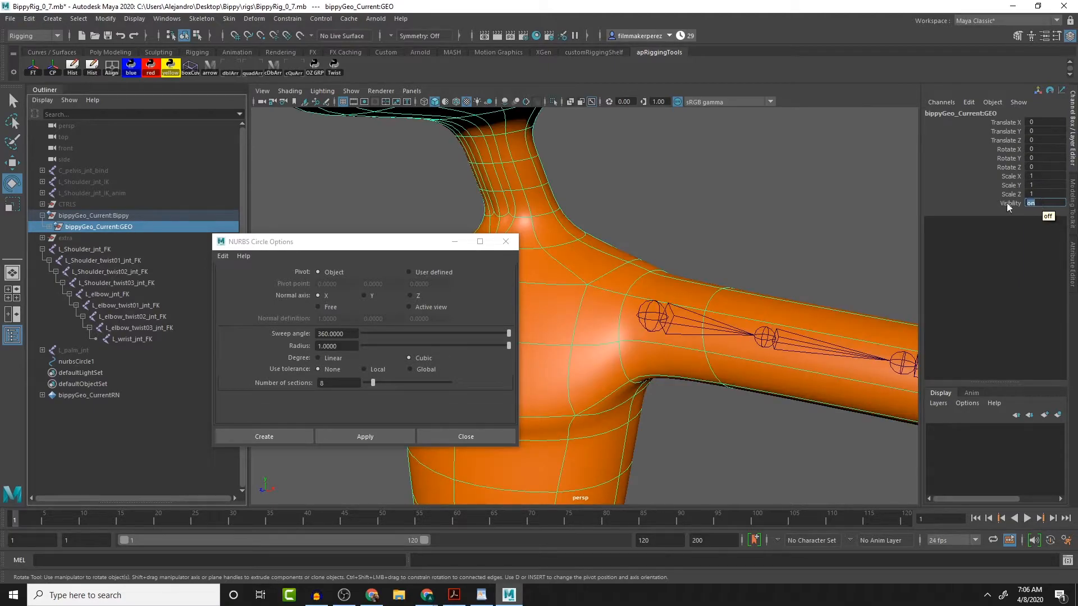
- Select all control vertices of nurbsCircle1 and scale them up until the circle surrounds the shoulder geometry
click(98, 361)
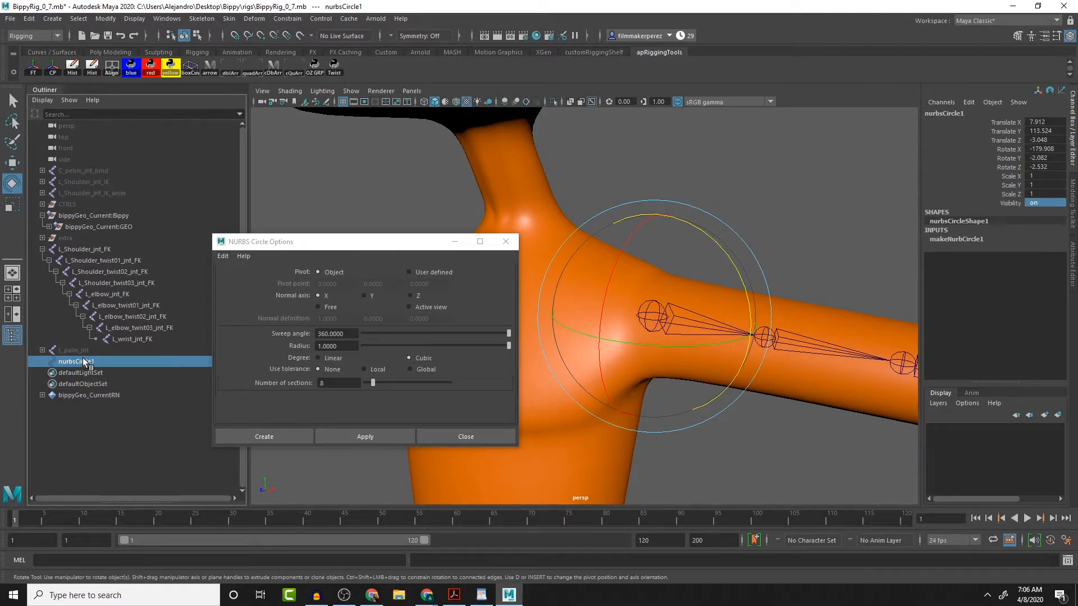
key(F8)
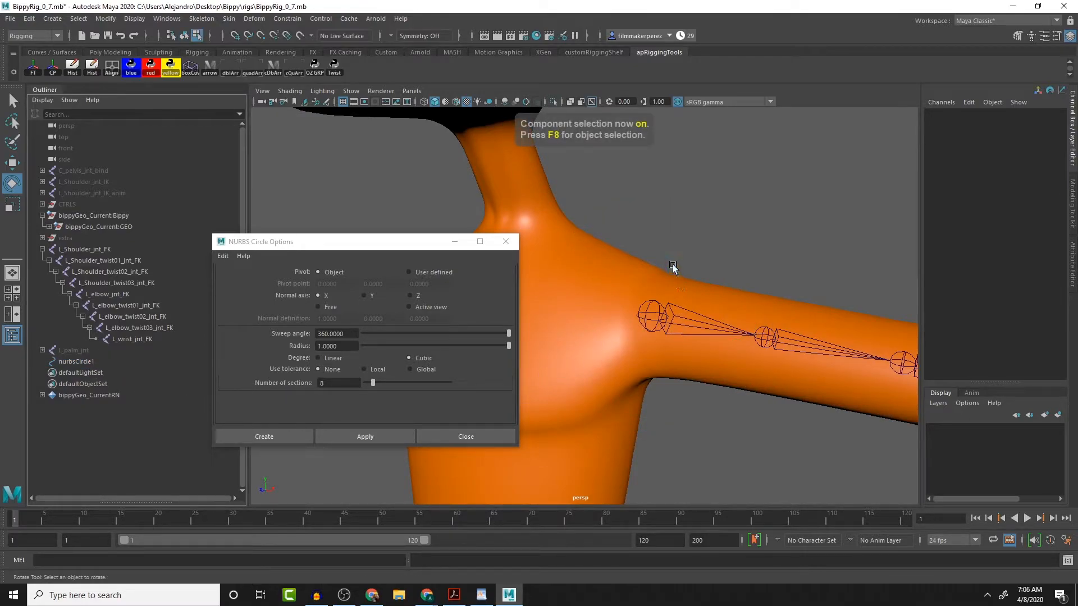
alt+drag(681, 328, 709, 368)
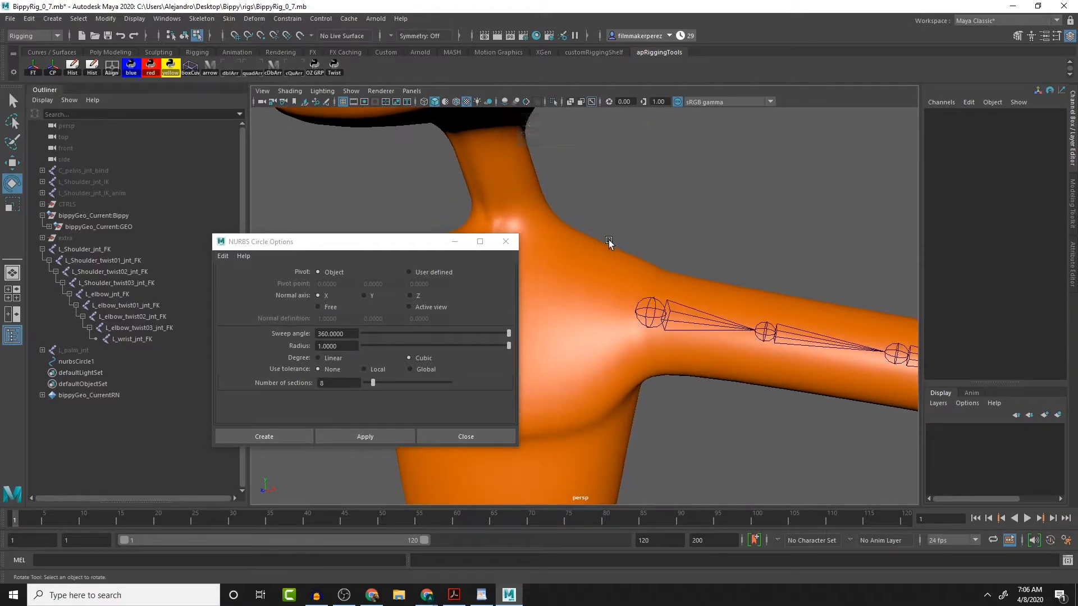
drag(608, 238, 748, 453)
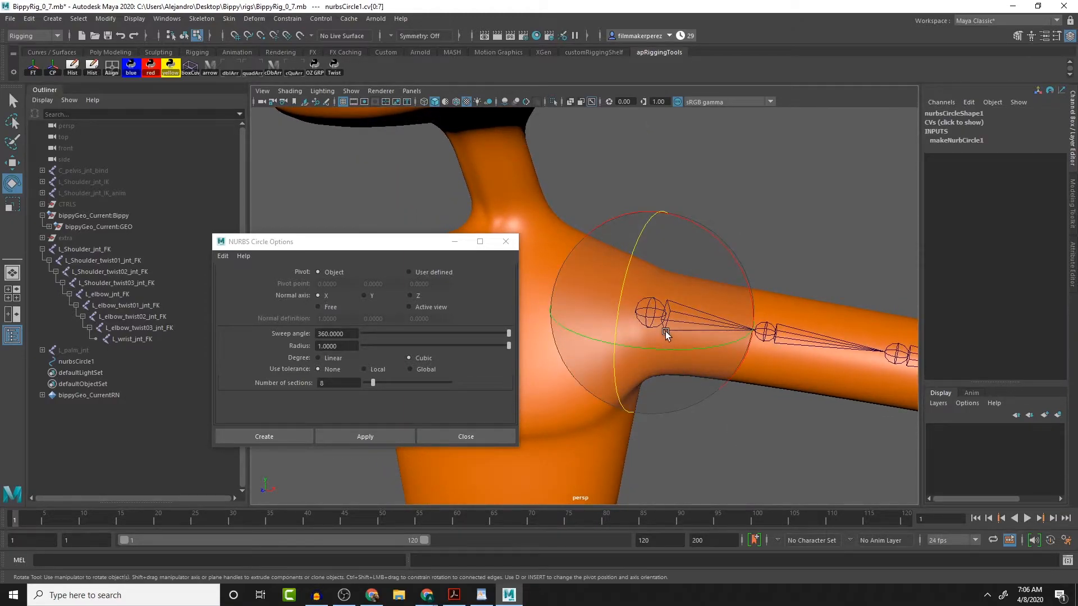
key(r)
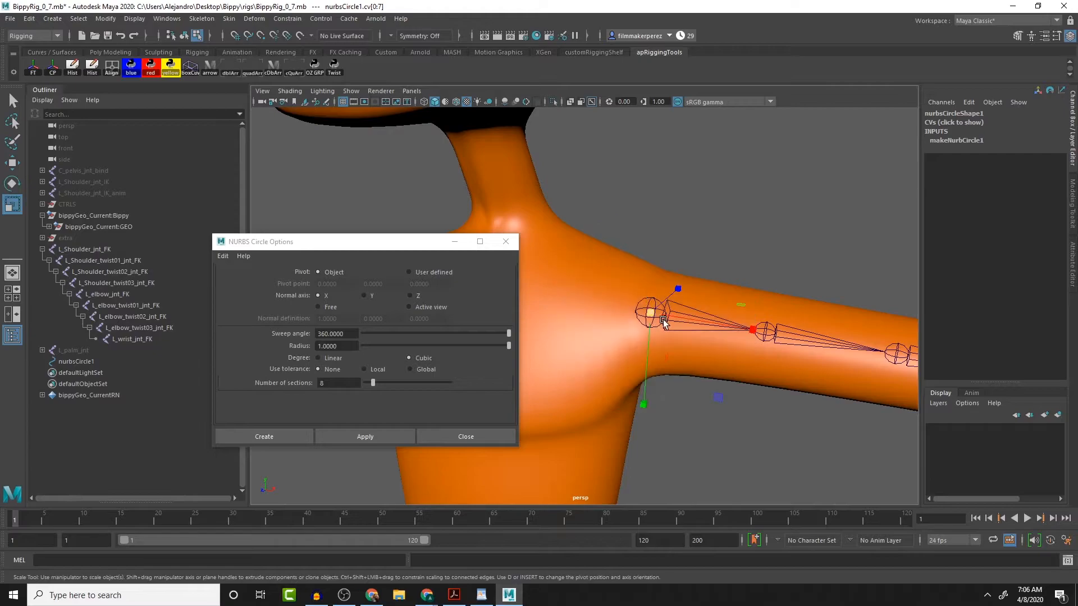
drag(652, 313, 720, 338)
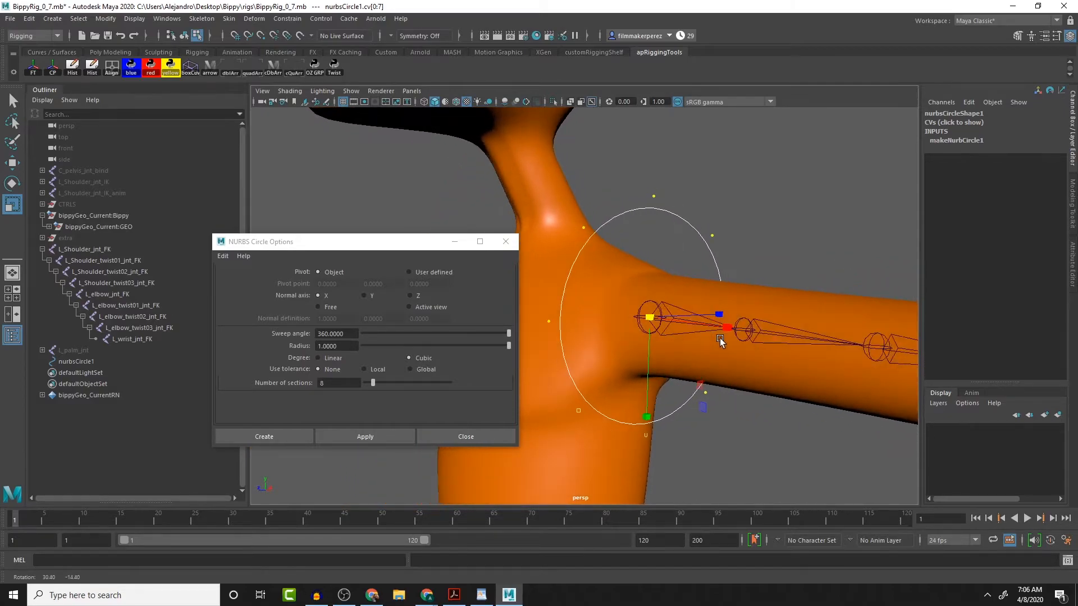
- Raise the circle's lowest control vertex toward the armpit and adjust the vertices' vertical placement around the shoulder
drag(646, 417, 645, 444)
click(646, 436)
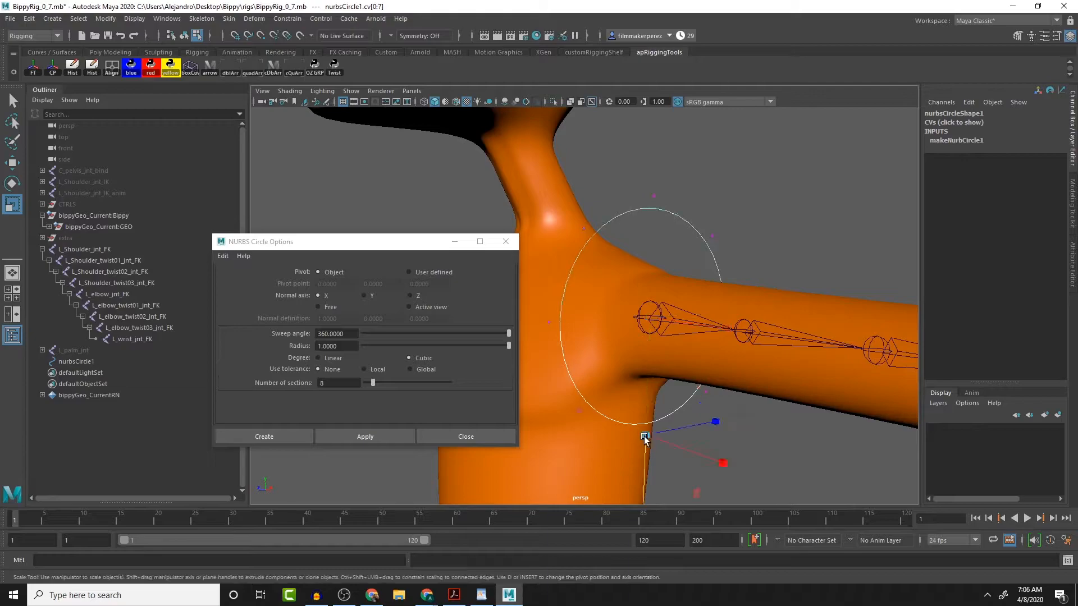
key(w)
drag(645, 469, 645, 443)
drag(545, 190, 791, 422)
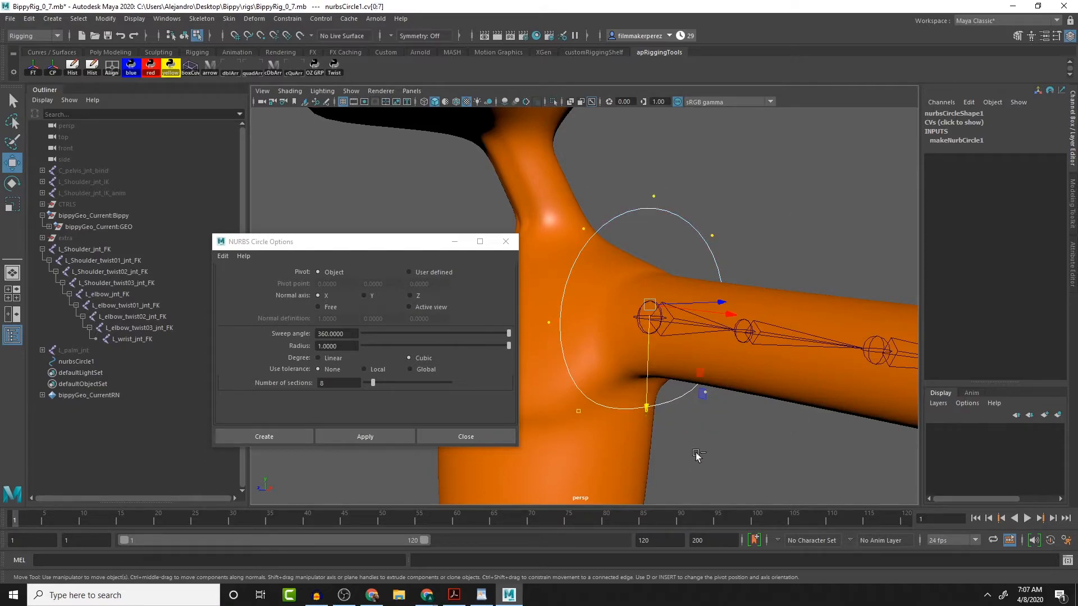
mouse_move(645, 403)
mouse_down()
mouse_move(654, 400)
mouse_move(652, 416)
mouse_move(633, 387)
mouse_up()
drag(645, 372, 612, 353)
- Shift the circle's upper and side control vertices along the arm to curve it around the shoulder, and return to object selection
drag(591, 254, 682, 364)
drag(722, 304, 767, 313)
drag(613, 216, 707, 261)
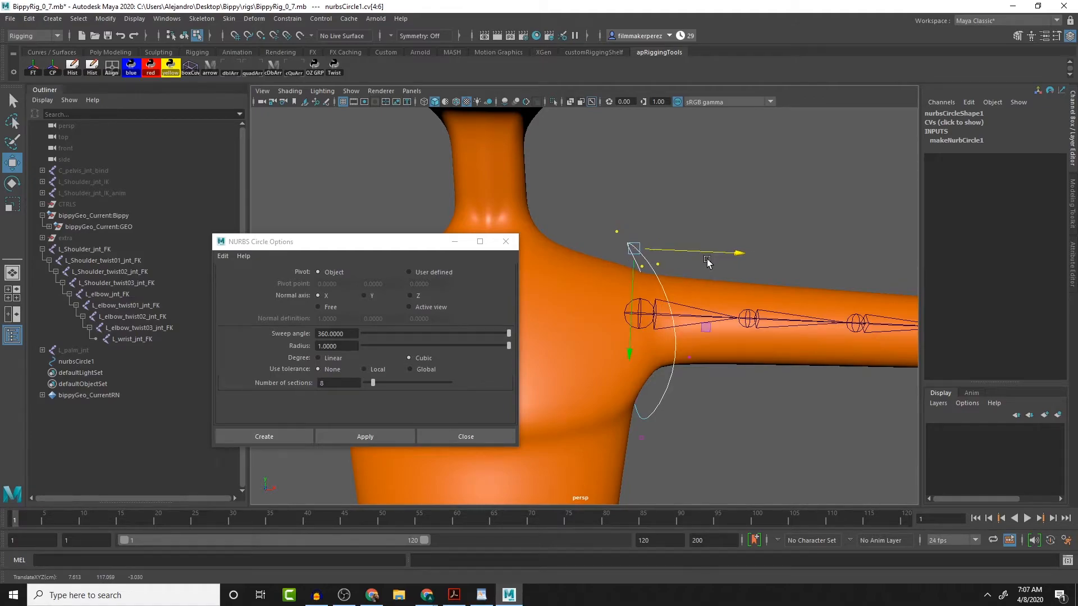
alt+drag(612, 318, 717, 349)
alt+drag(671, 413, 629, 409)
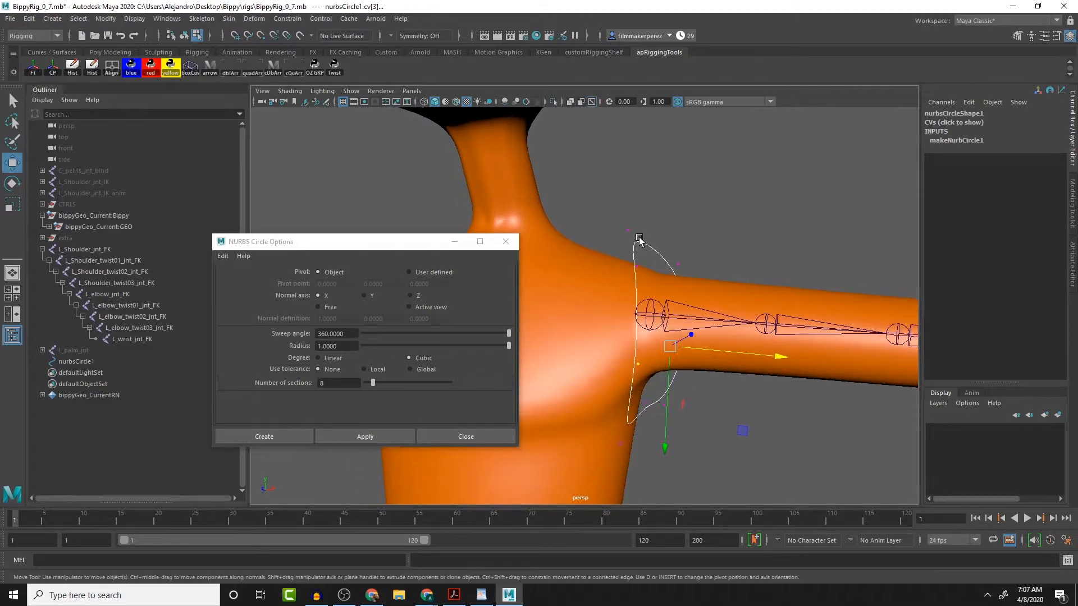
right_drag(633, 246, 678, 230)
click(690, 227)
alt+drag(697, 272, 667, 260)
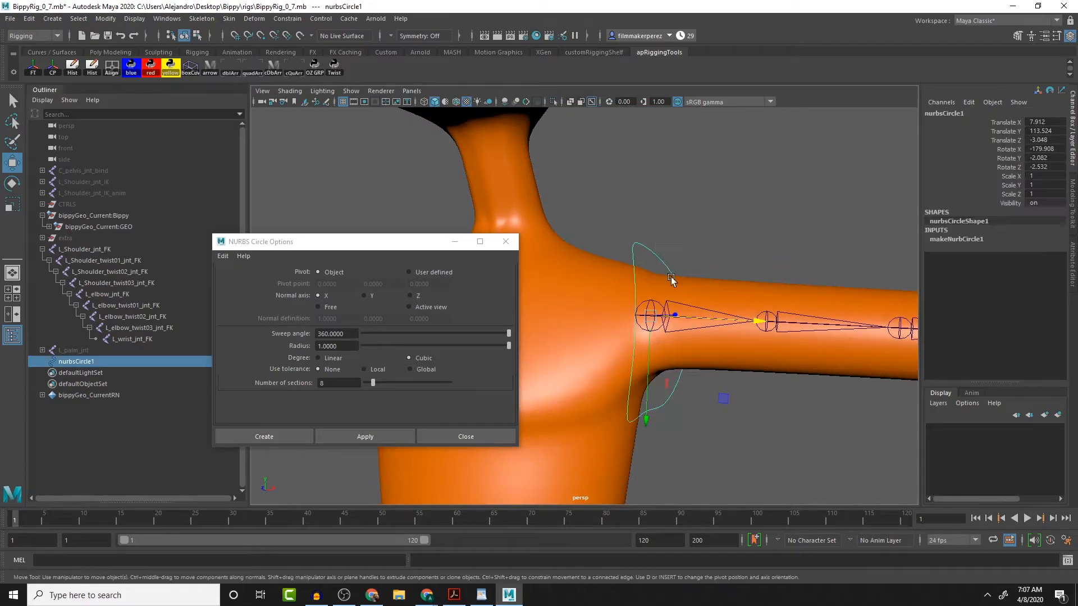
alt+drag(667, 323, 678, 334)
scroll(705, 343, down, 3)
scroll(628, 314, down, 3)
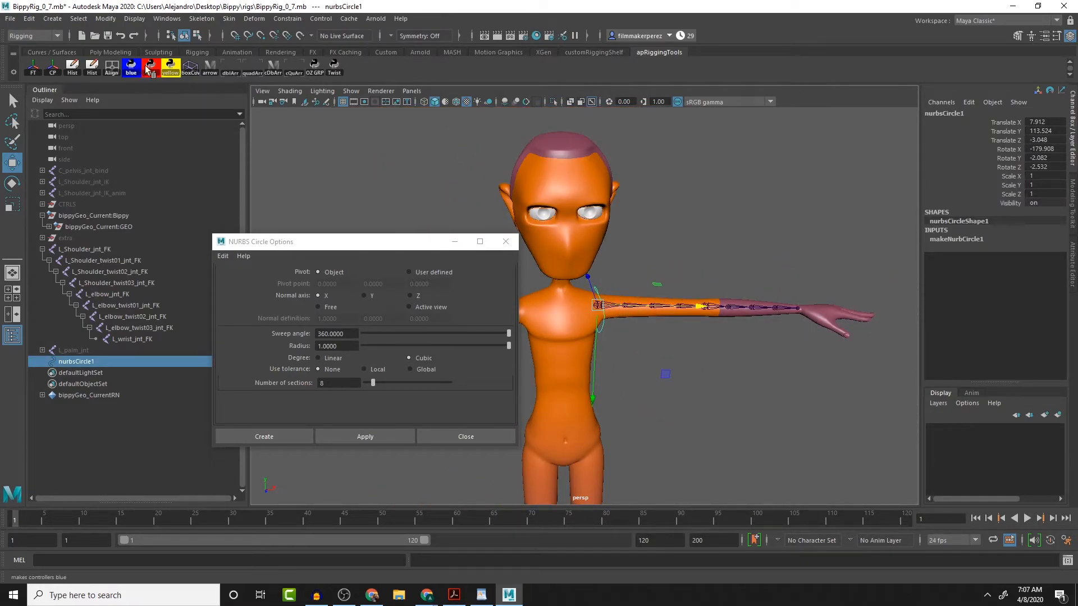
alt+drag(664, 227, 722, 227)
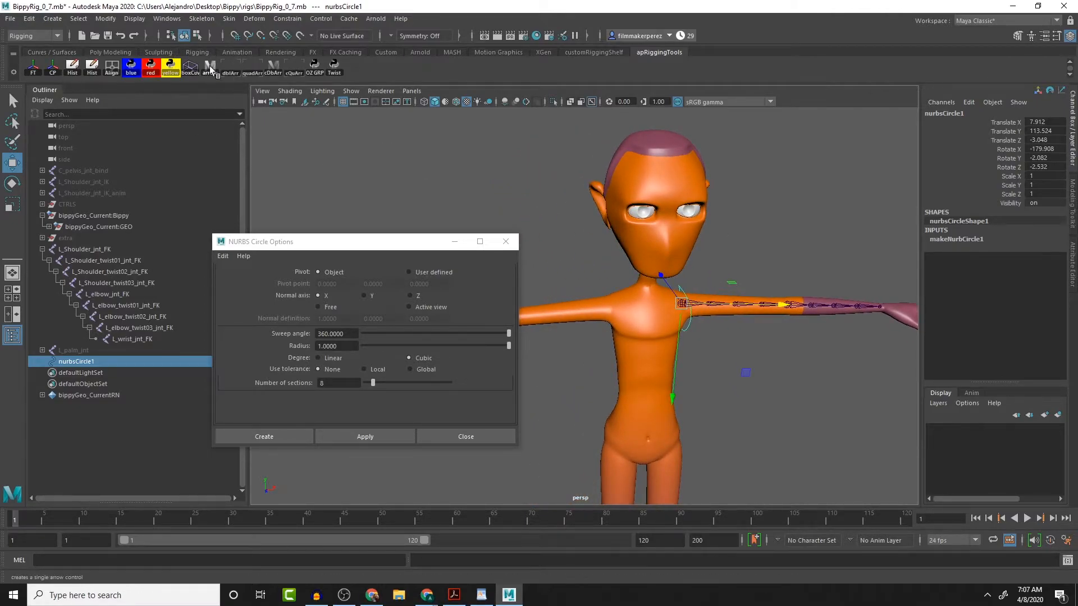
mouse_move(688, 179)
alt+mouse_down()
mouse_move(779, 180)
mouse_move(705, 178)
alt+mouse_up()
alt+drag(651, 318, 665, 290)
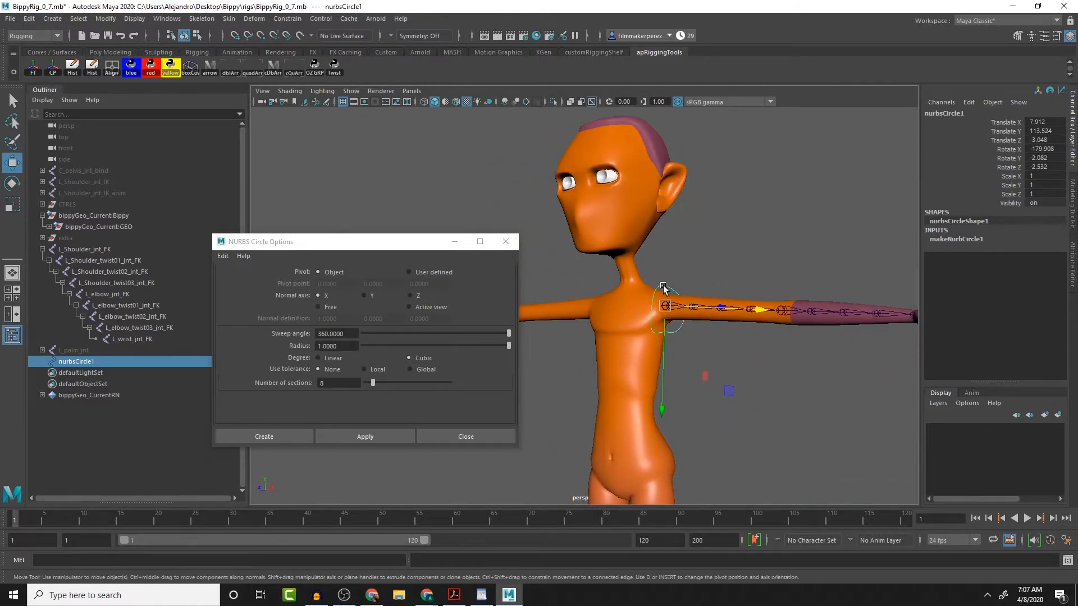
- Adjust the scale of all the shoulder circle's control vertices, return to object selection and deselect the circle
key(F8)
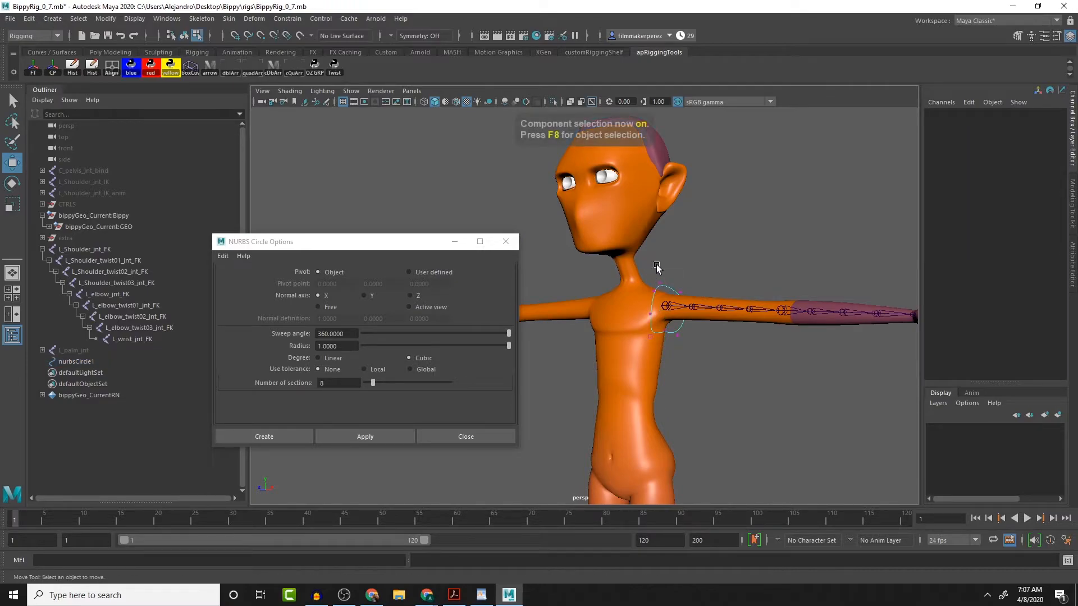
drag(635, 263, 734, 371)
alt+drag(707, 337, 730, 329)
key(r)
alt+drag(678, 387, 680, 299)
right_drag(680, 303, 730, 283)
click(786, 246)
alt+drag(786, 246, 772, 356)
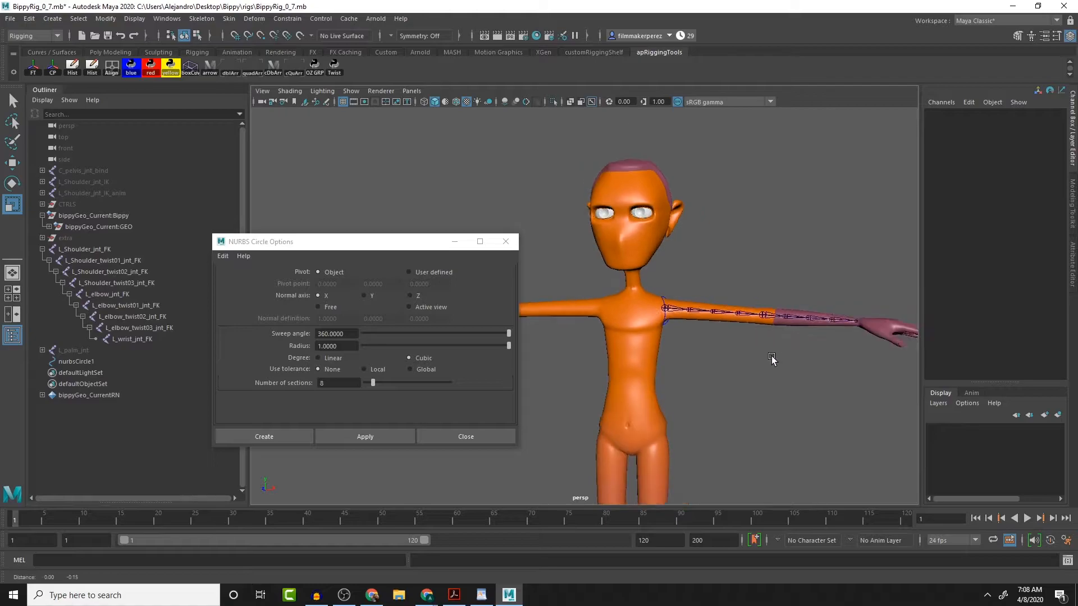
alt+middle_drag(773, 356, 763, 281)
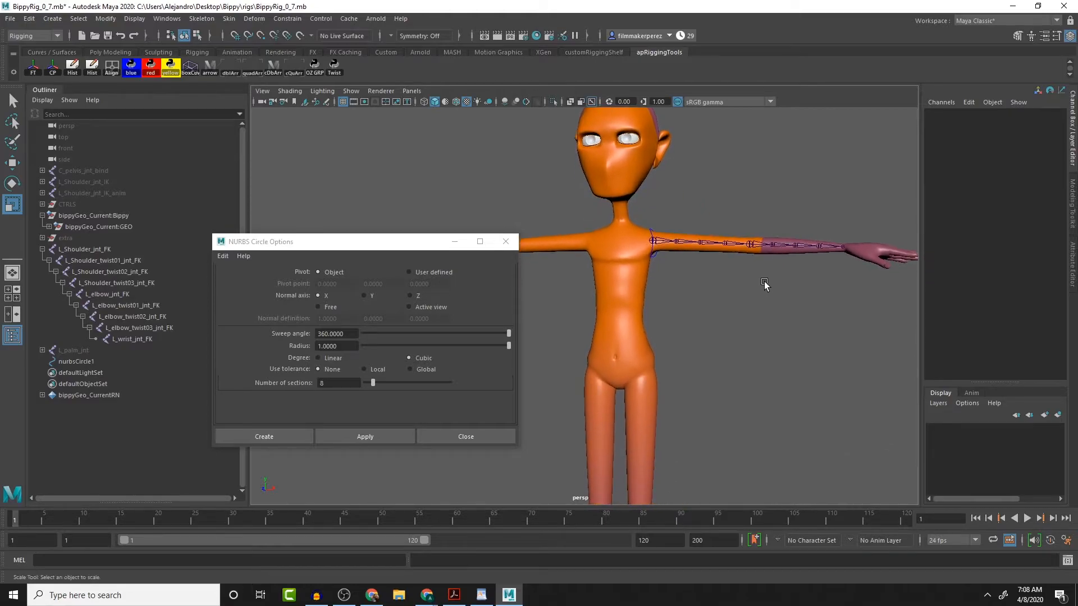
- Duplicate the shoulder control circle nurbsCircle1
click(650, 227)
alt+drag(749, 270, 699, 299)
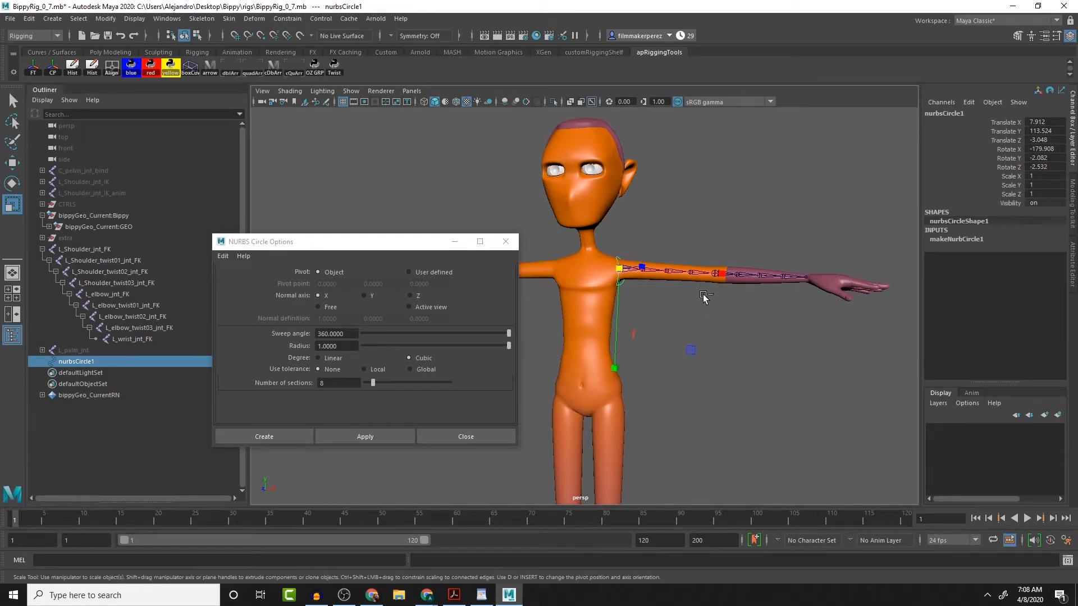
key(ctrl+d)
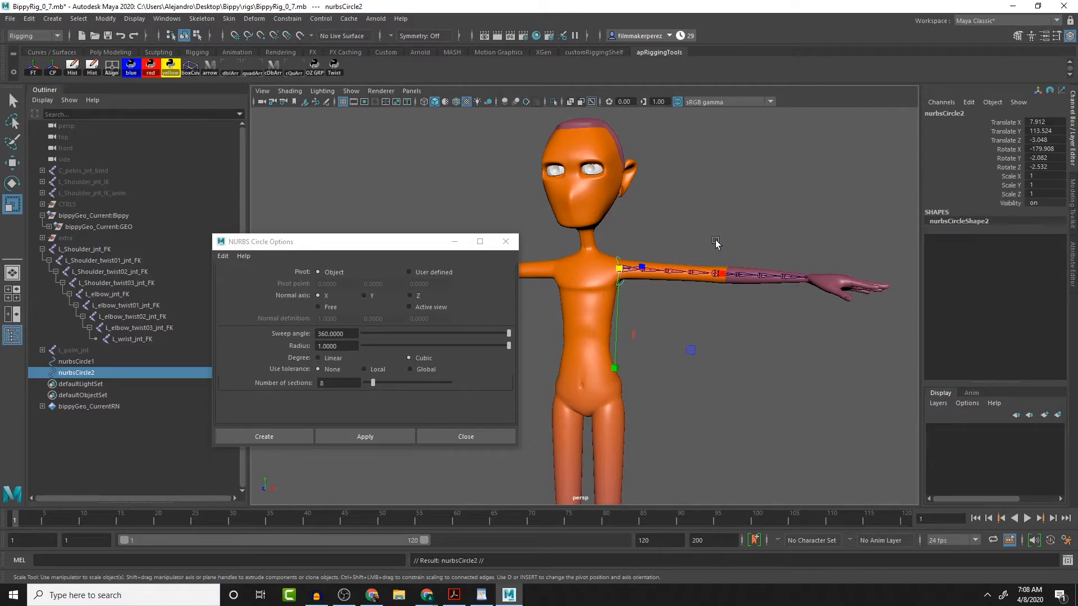
- Try to run the Align script with only L_elbow_jnt_FK selected
click(722, 280)
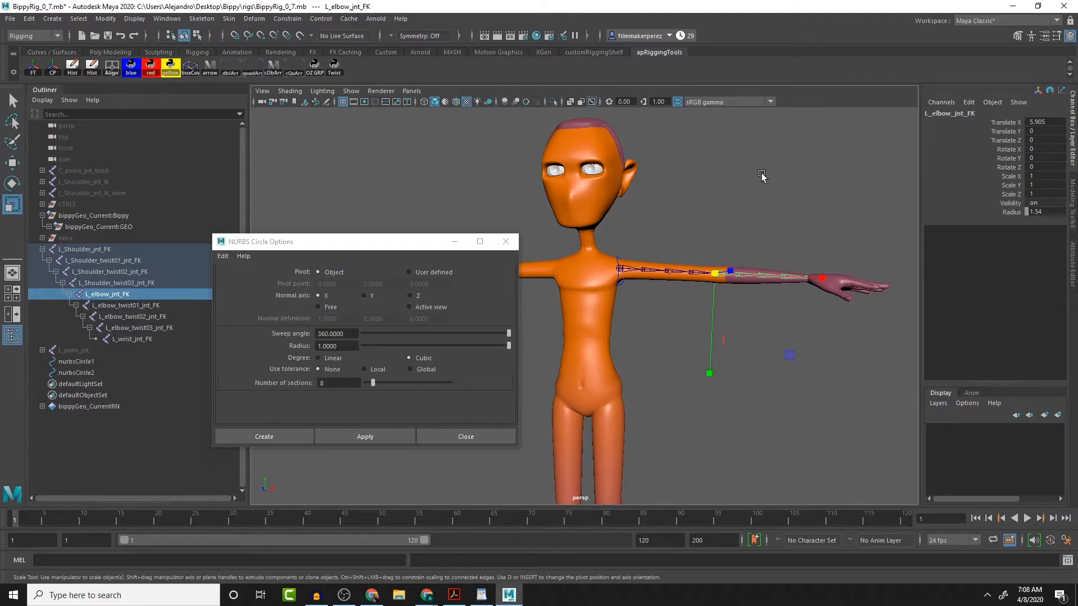
click(119, 73)
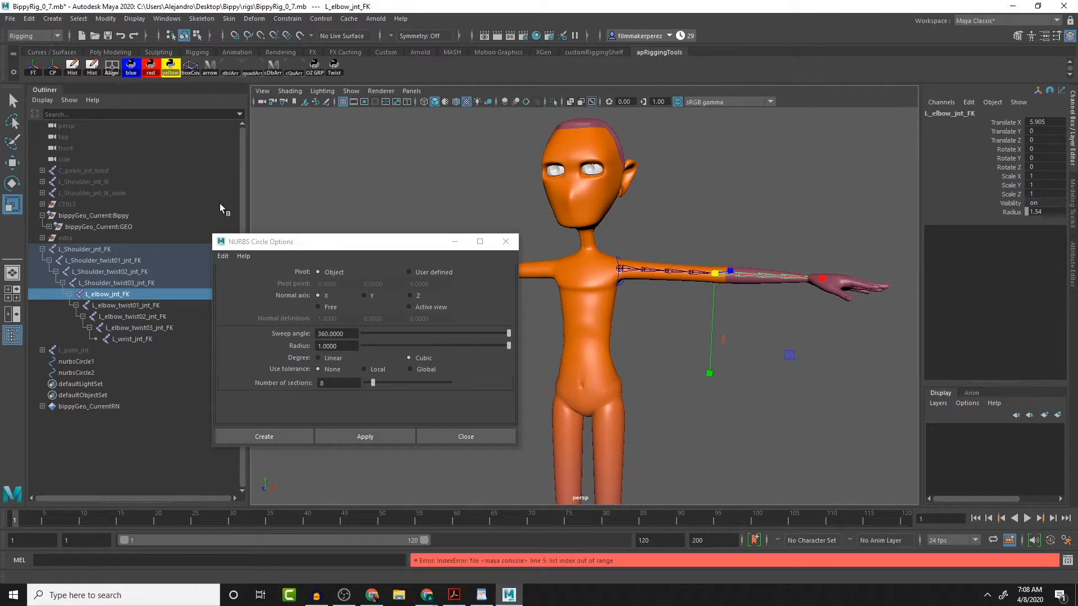
click(714, 222)
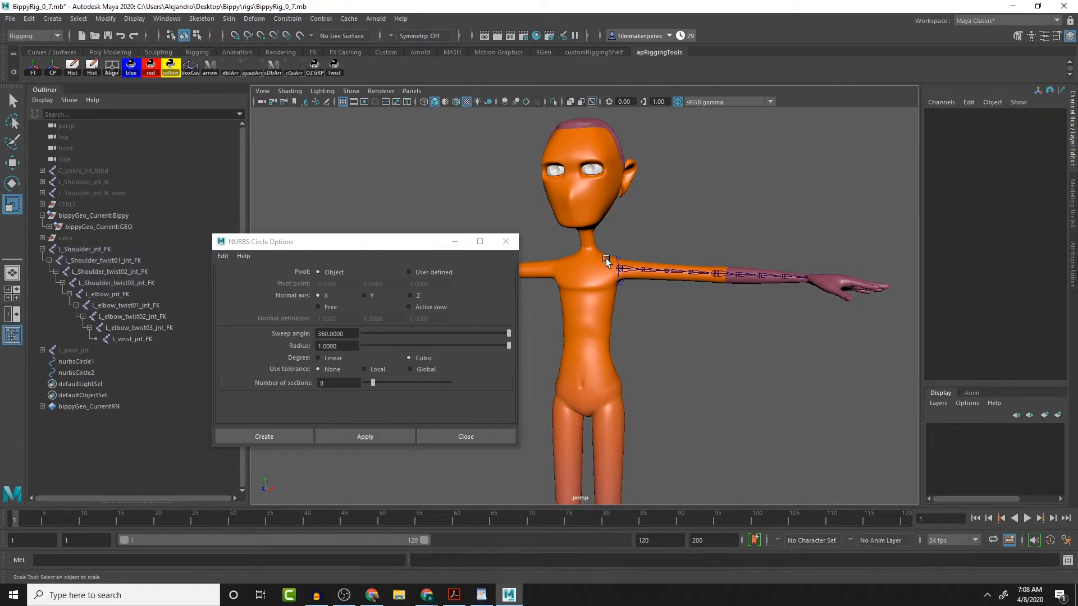
- Align the duplicated circle nurbsCircle2 to L_elbow_jnt_FK
click(85, 373)
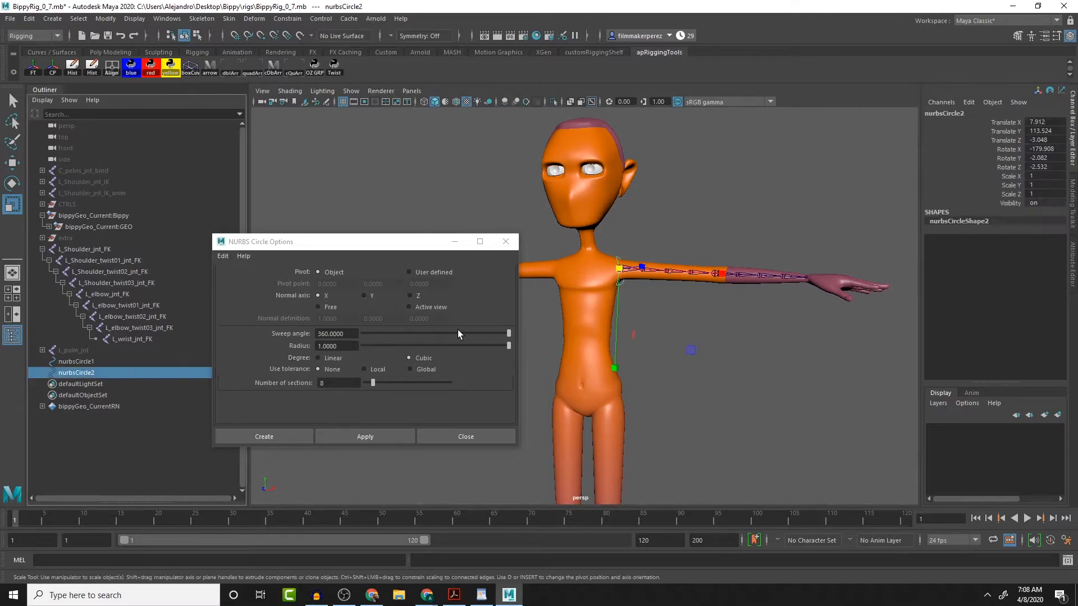
shift+click(715, 273)
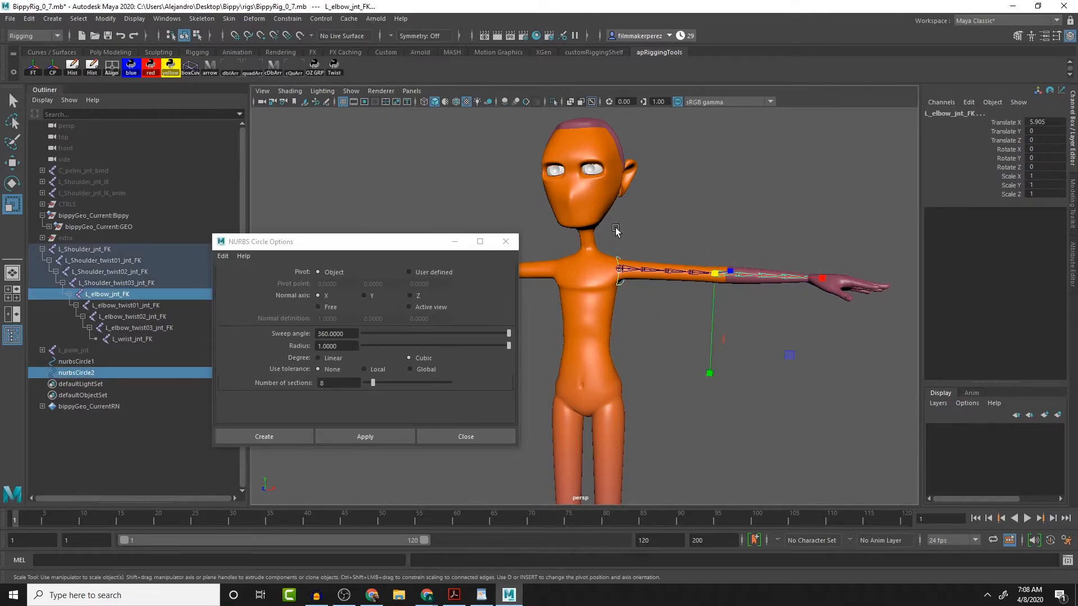
click(112, 67)
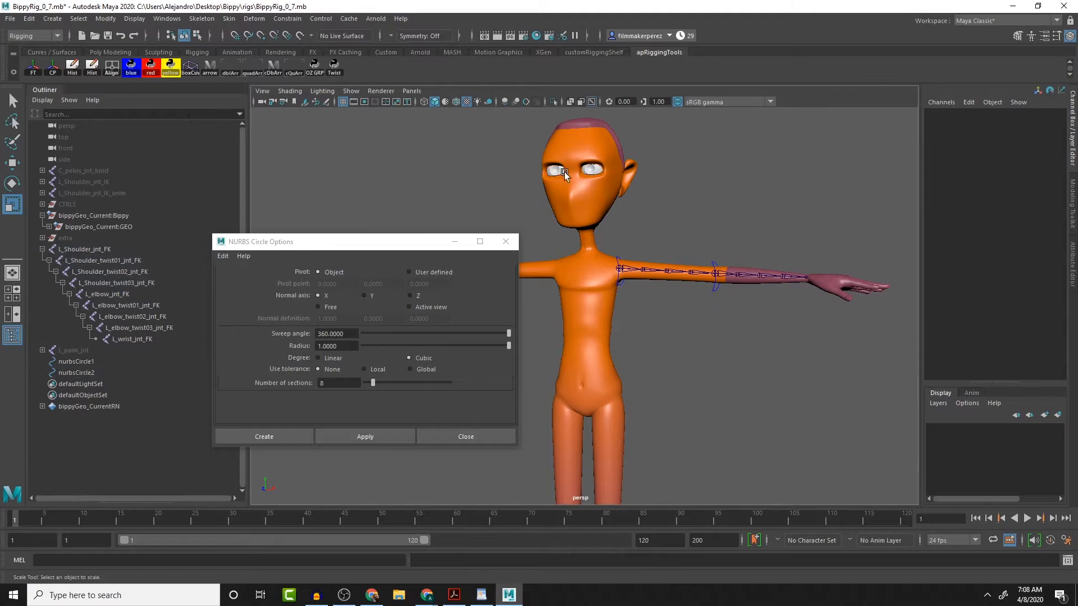
- Try flattening the elbow circle by scaling the whole object along X, and undo the scale
alt+drag(746, 227, 672, 331)
click(714, 261)
scroll(698, 310, up, 3)
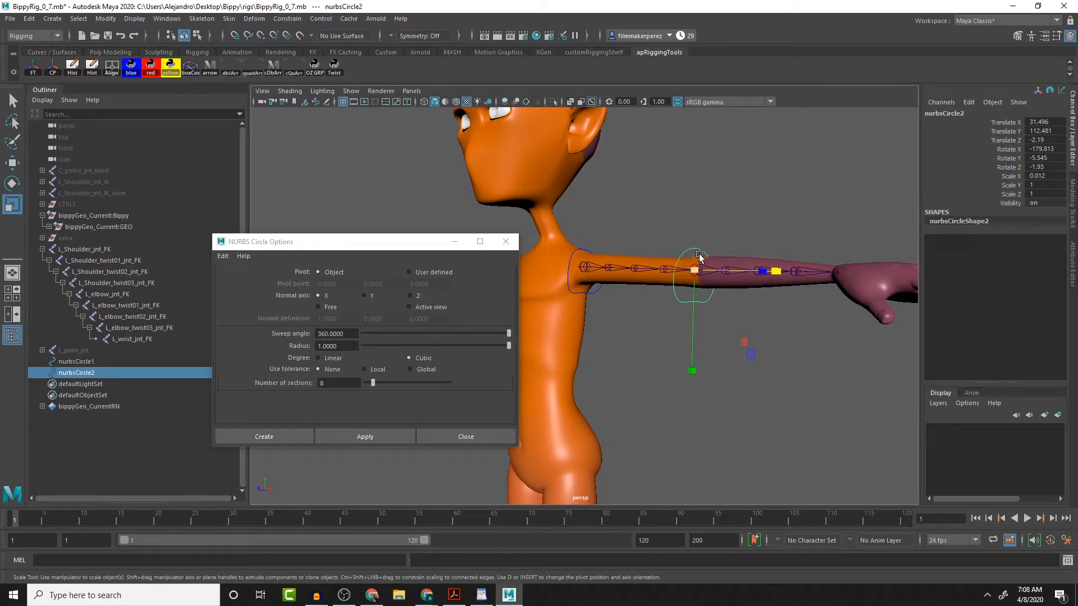
mouse_move(730, 267)
alt+mouse_down()
mouse_move(721, 268)
mouse_move(756, 286)
mouse_move(710, 267)
alt+mouse_up()
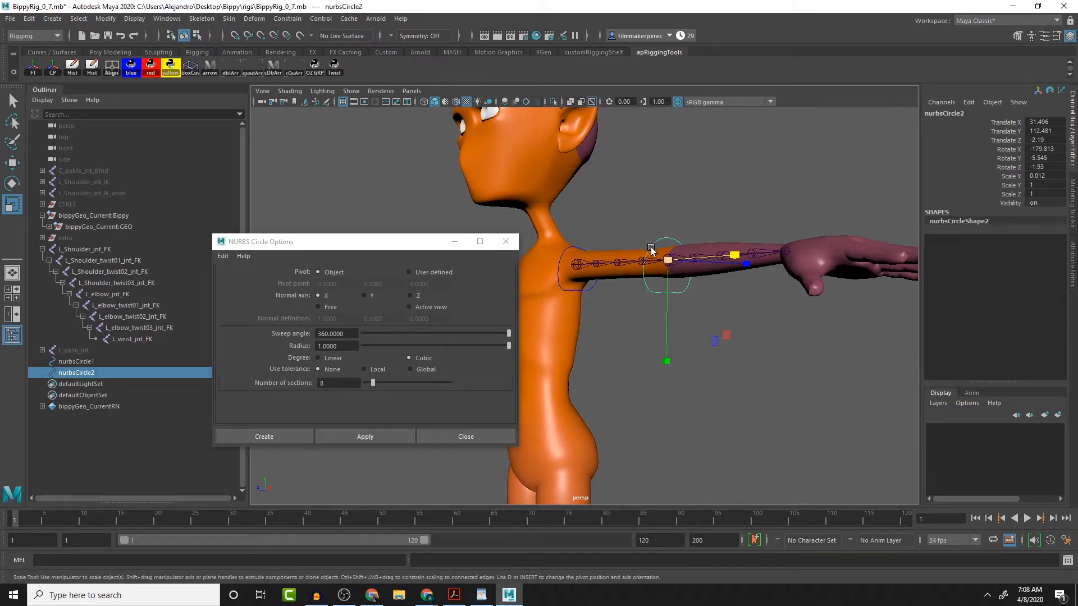
key(ctrl+z)
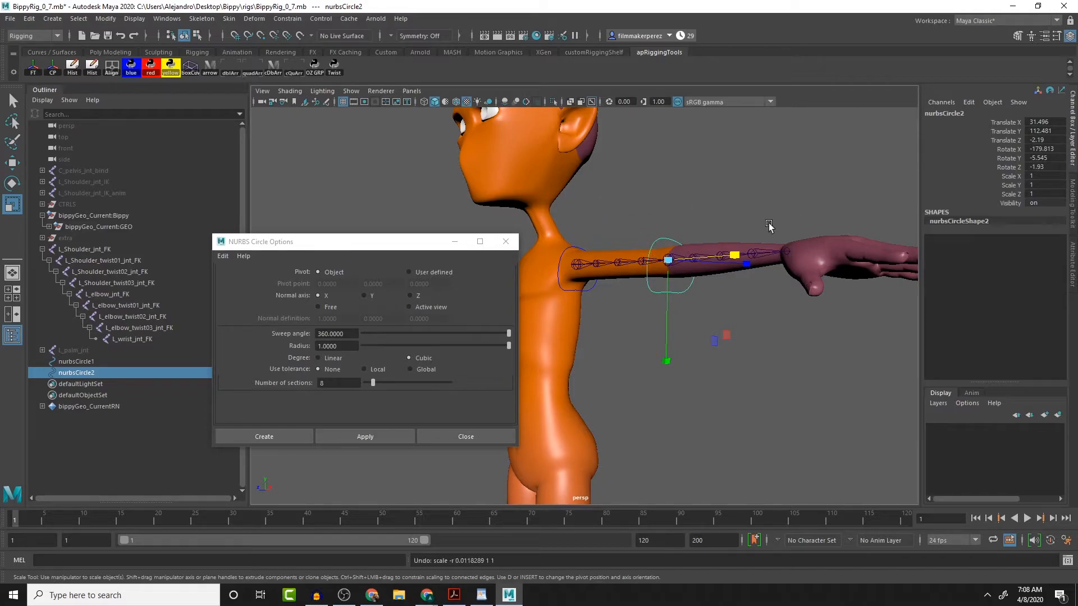
- Select all control vertices of nurbsCircle2, scale them down around the elbow and adjust their position
click(560, 252)
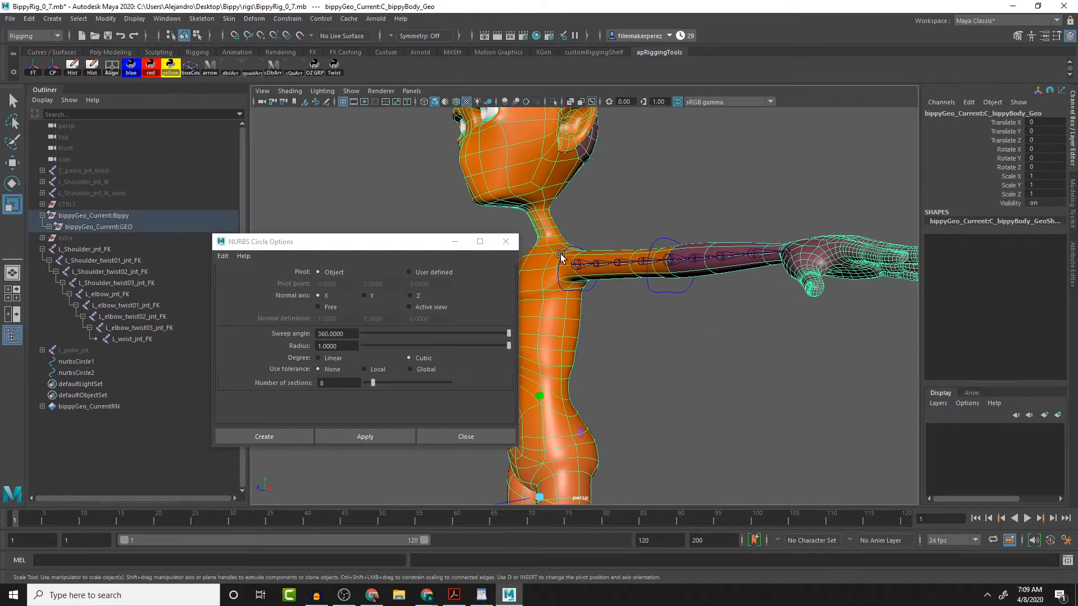
click(560, 253)
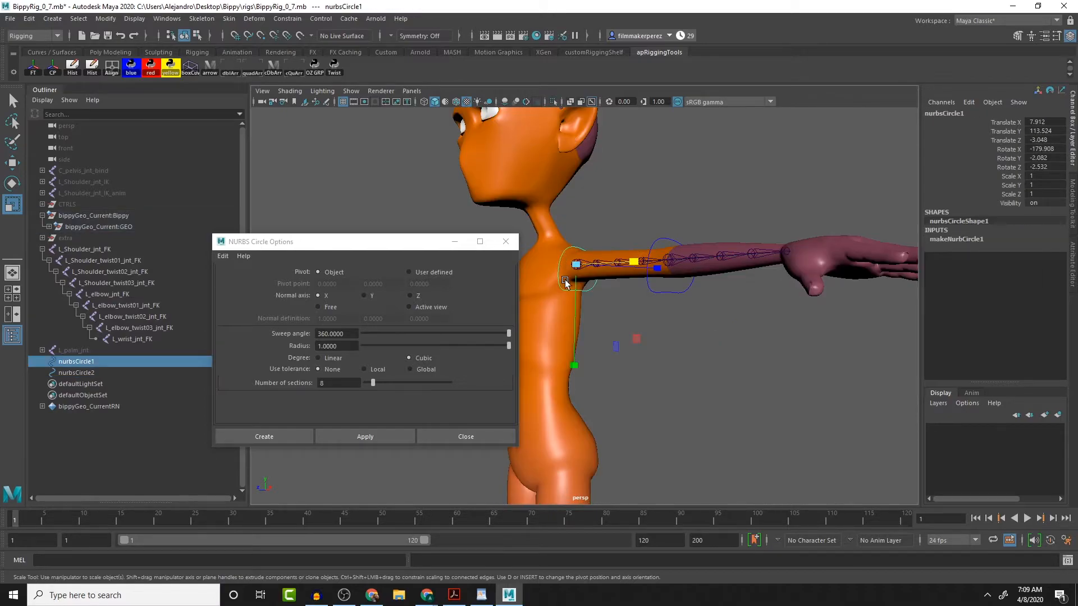
click(661, 294)
key(F8)
drag(620, 197, 750, 367)
mouse_move(667, 264)
mouse_down()
mouse_move(657, 264)
mouse_move(684, 276)
mouse_up()
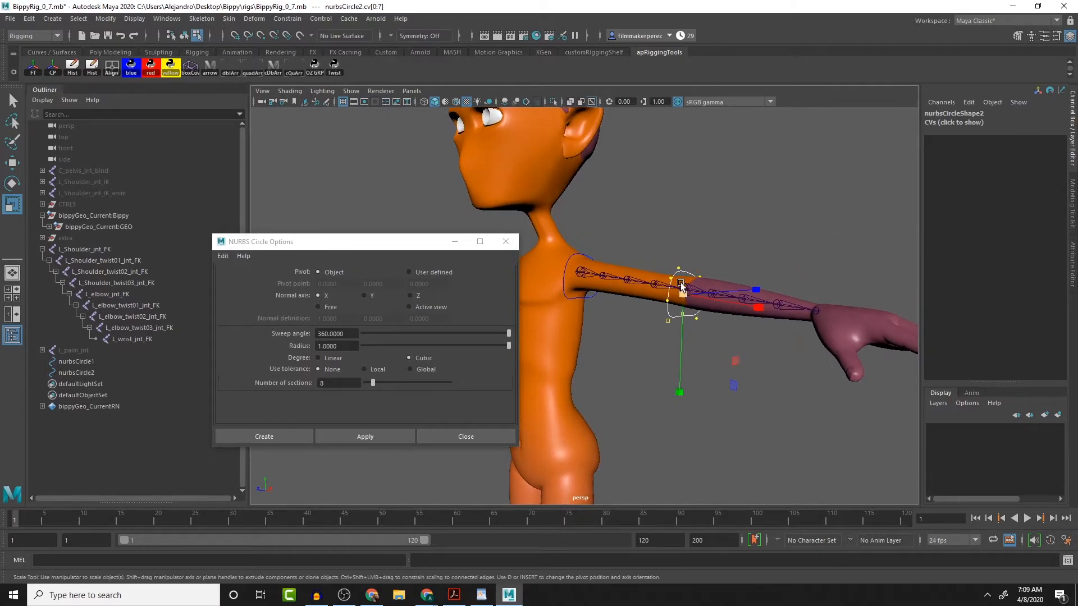
key(w)
drag(682, 336, 584, 350)
key(e)
click(605, 304)
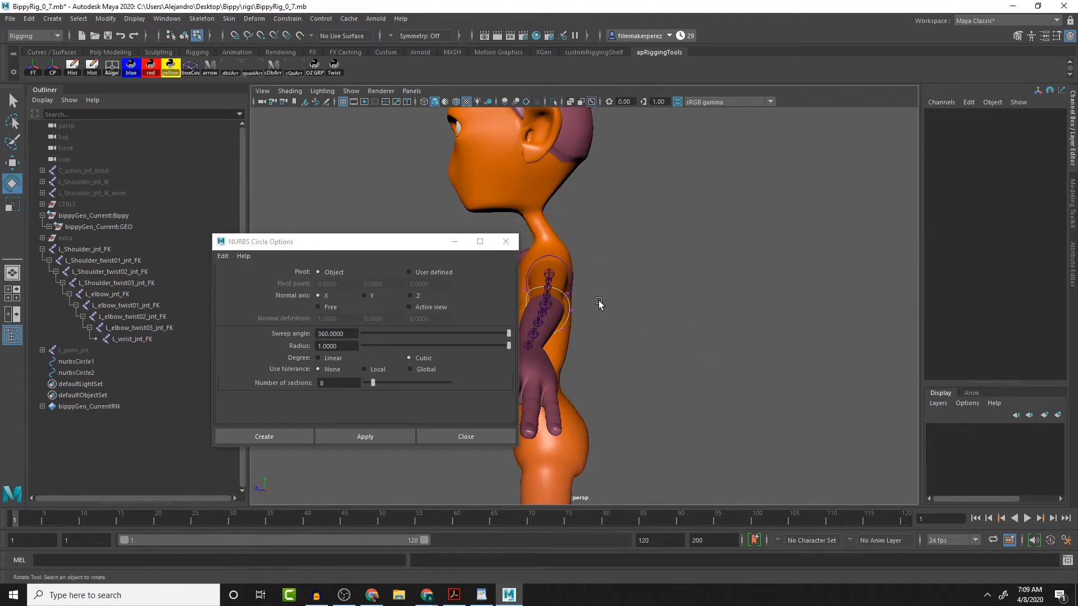
- Reshape the elbow circle by scaling its rear control vertices and moving its vertices into place around the elbow, and return to object selection
click(566, 294)
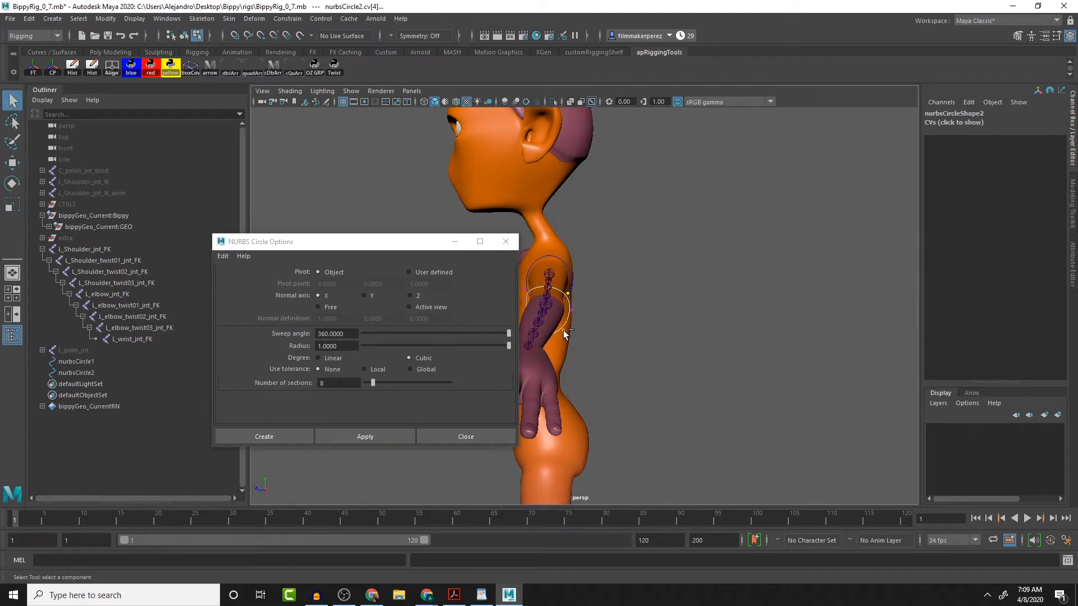
shift+click(563, 330)
key(r)
drag(567, 415, 566, 402)
key(q)
click(569, 310)
key(w)
drag(607, 311, 658, 298)
drag(678, 222, 699, 331)
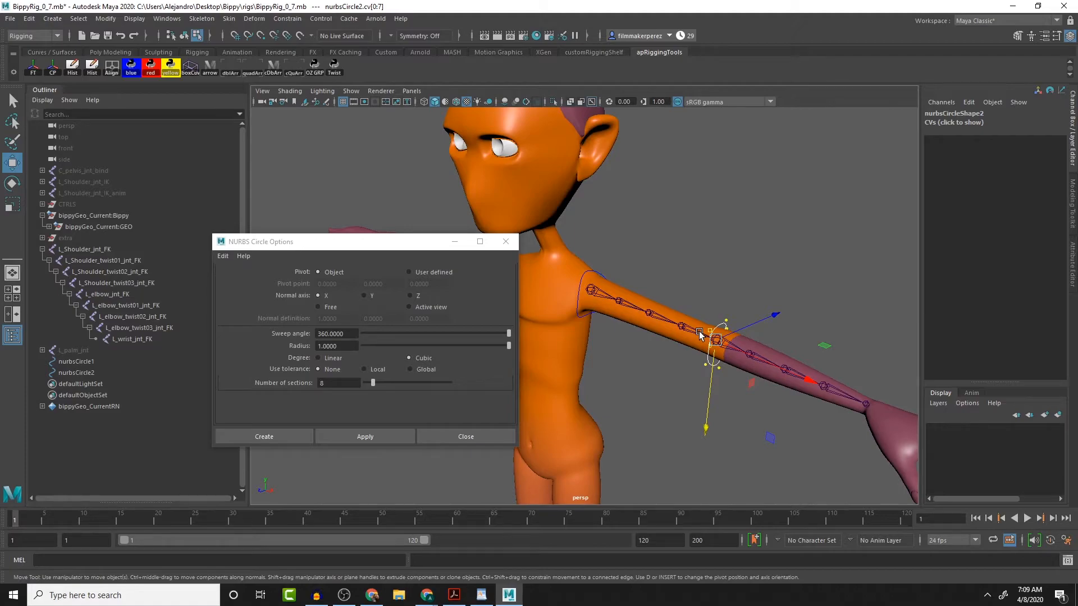
key(F8)
click(749, 286)
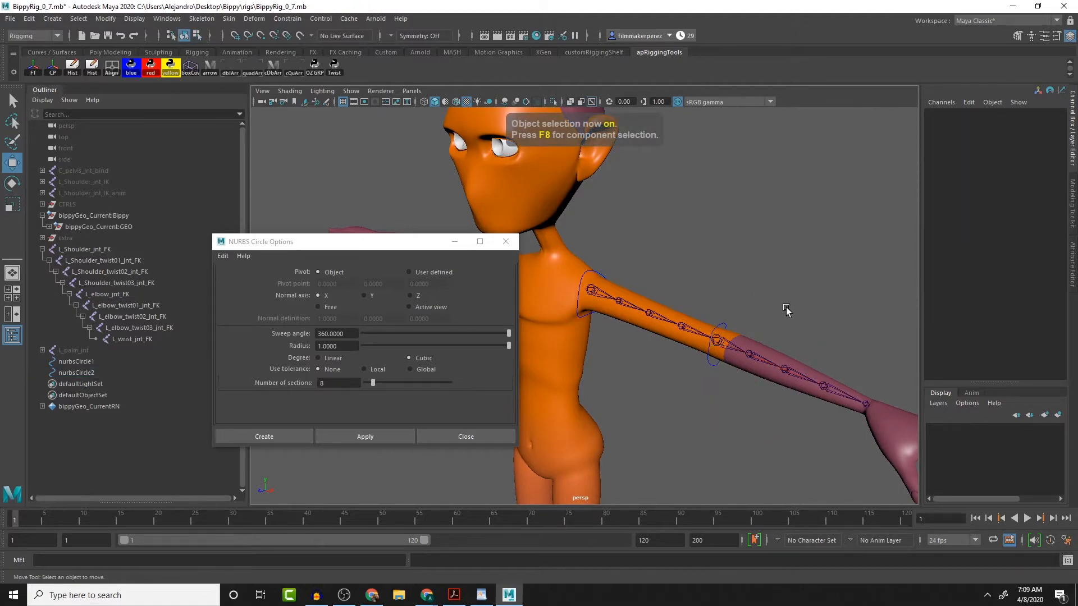
- Create a new NURBS circle for the wrist control
alt+drag(750, 286, 780, 305)
click(754, 300)
alt+drag(780, 360, 768, 349)
alt+middle_drag(768, 350, 809, 325)
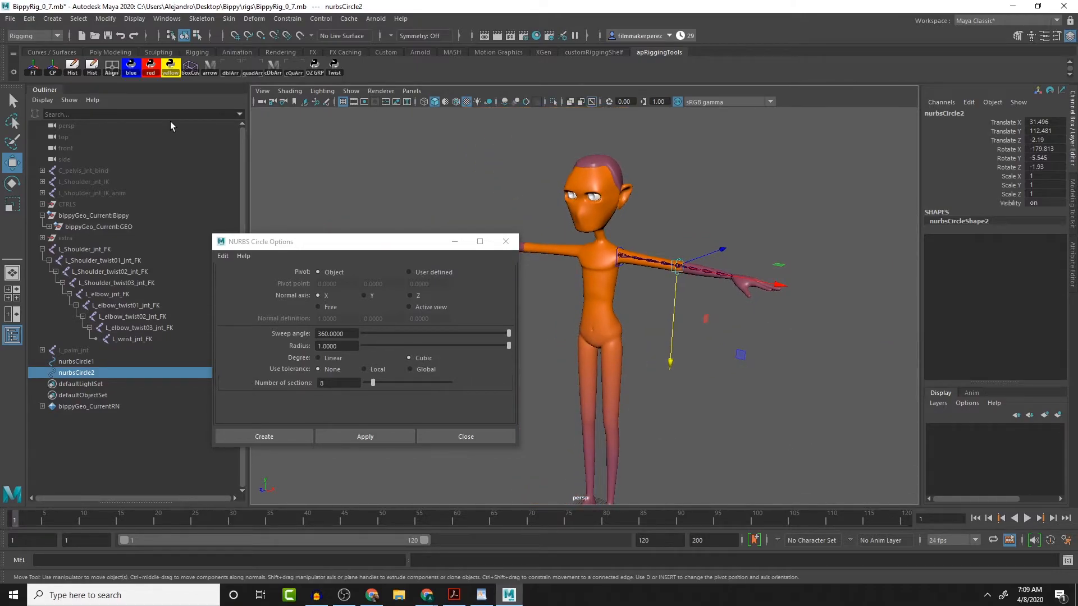
click(53, 19)
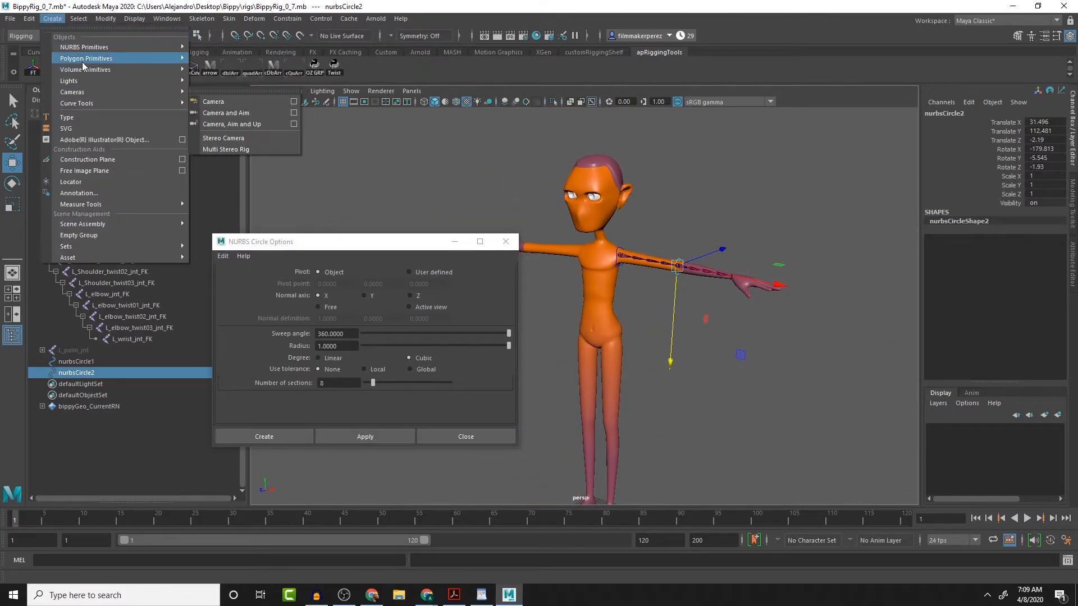
mouse_move(85, 49)
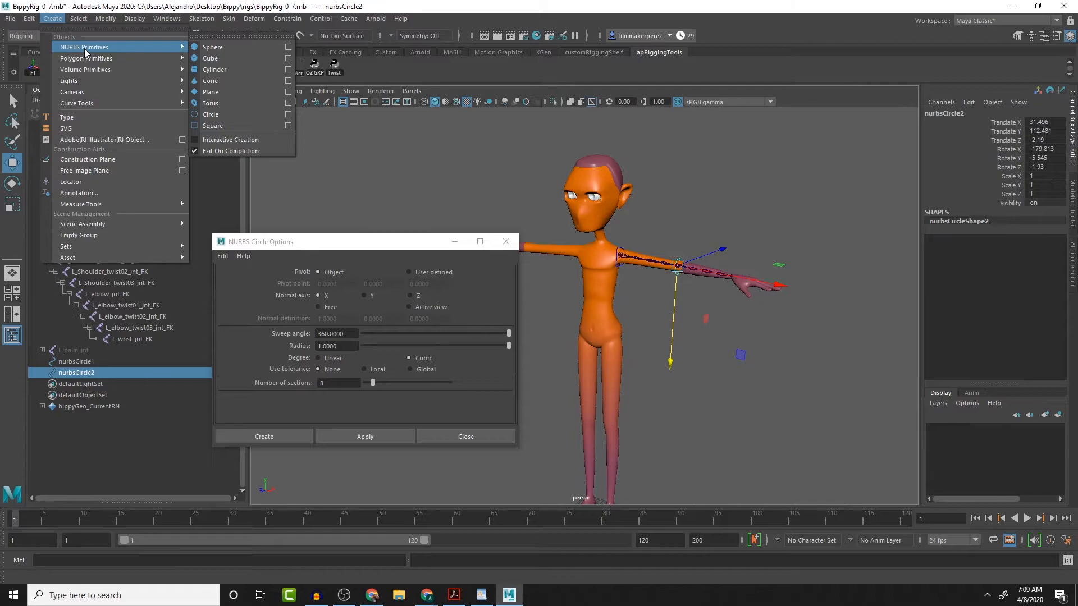
click(237, 116)
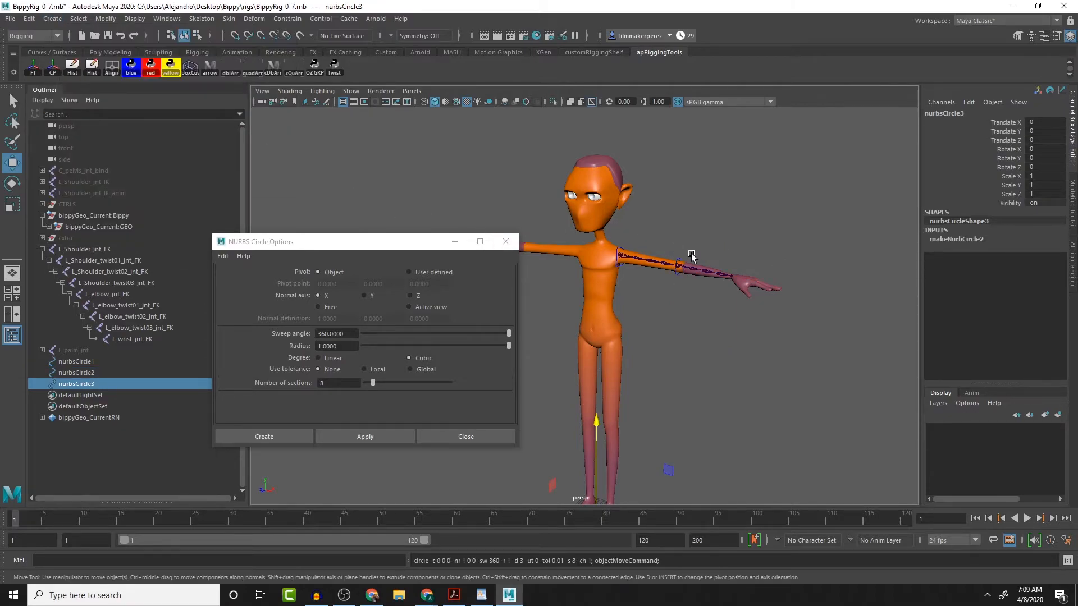
- Align the new circle nurbsCircle3 to L_wrist_jnt_FK
alt+middle_drag(692, 254, 672, 248)
alt+drag(676, 300, 666, 257)
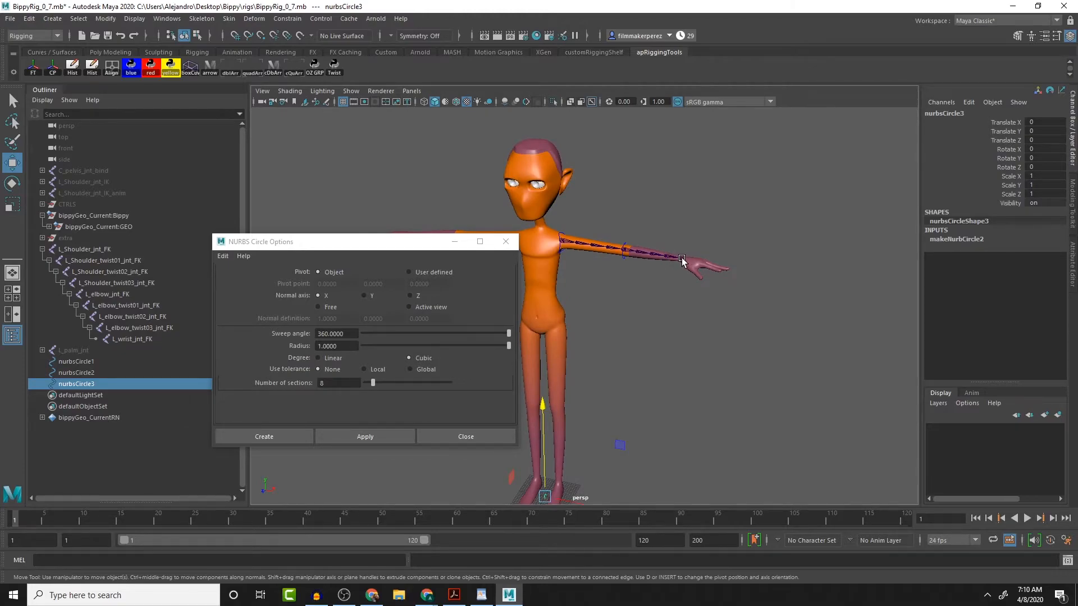
shift+click(682, 260)
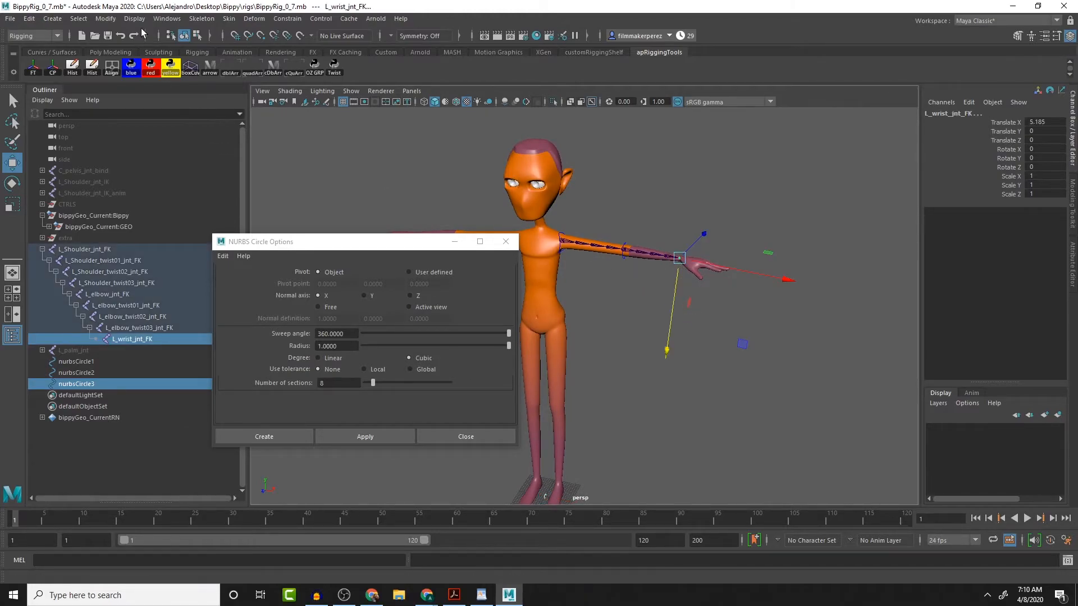
click(116, 70)
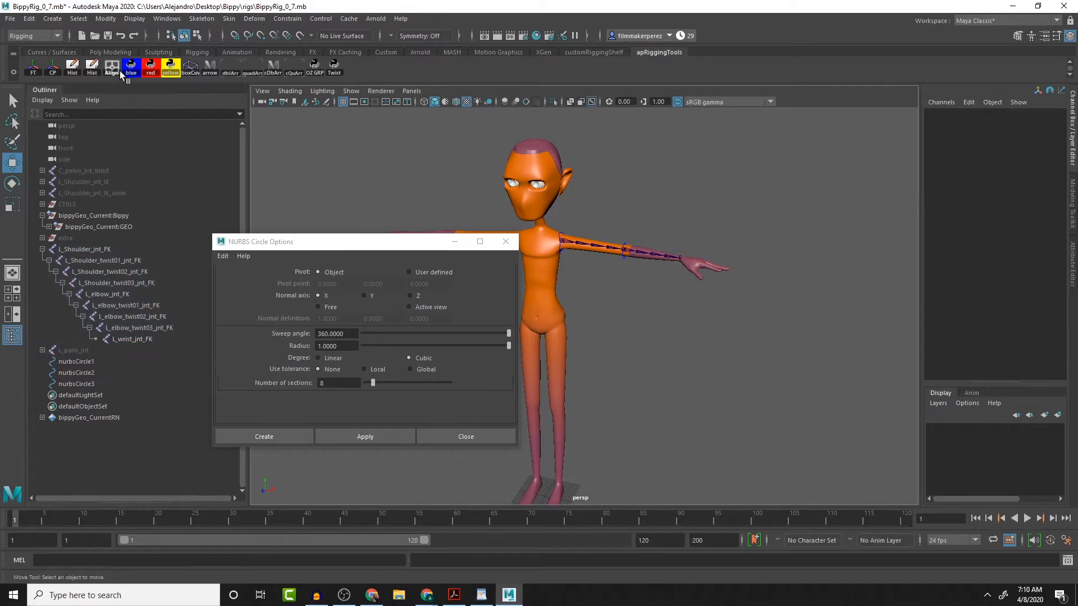
- Select all control vertices of nurbsCircle3 and scale them up until the circle surrounds the wrist geometry
alt+right_drag(604, 214, 770, 274)
alt+middle_drag(769, 275, 719, 332)
click(769, 258)
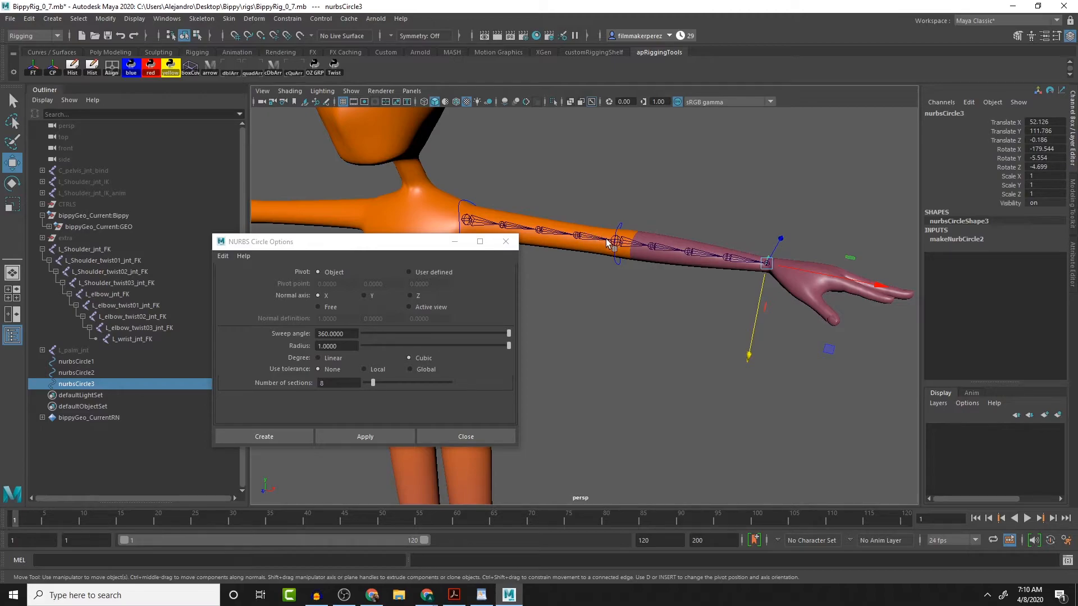
key(F8)
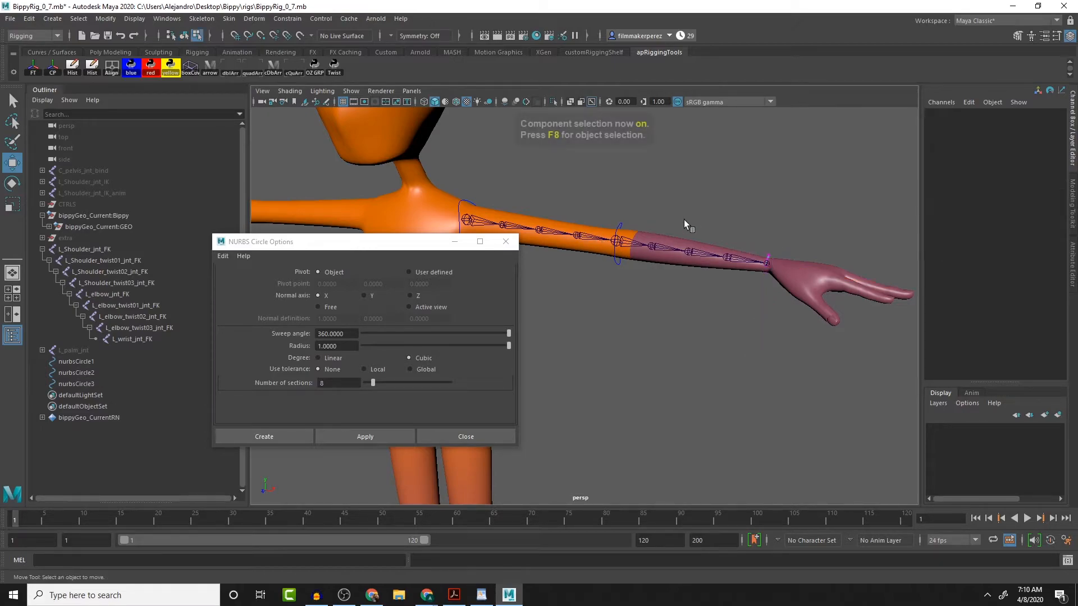
drag(763, 230, 745, 313)
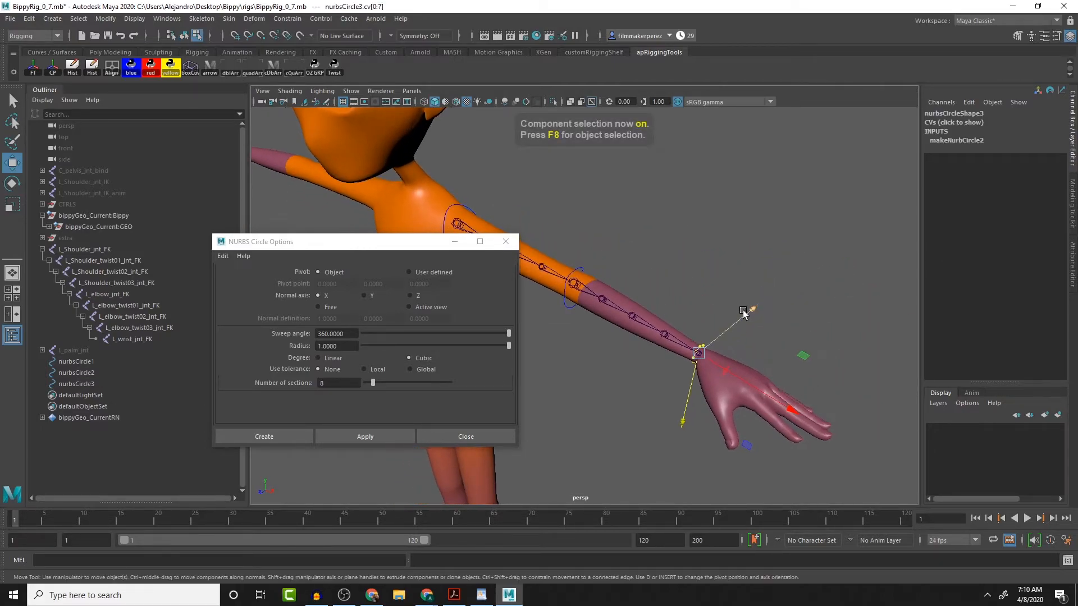
key(r)
ctrl+drag(699, 356, 744, 278)
scroll(740, 259, up, 4)
alt+middle_drag(723, 280, 605, 399)
scroll(662, 412, up, 3)
alt+drag(654, 353, 628, 341)
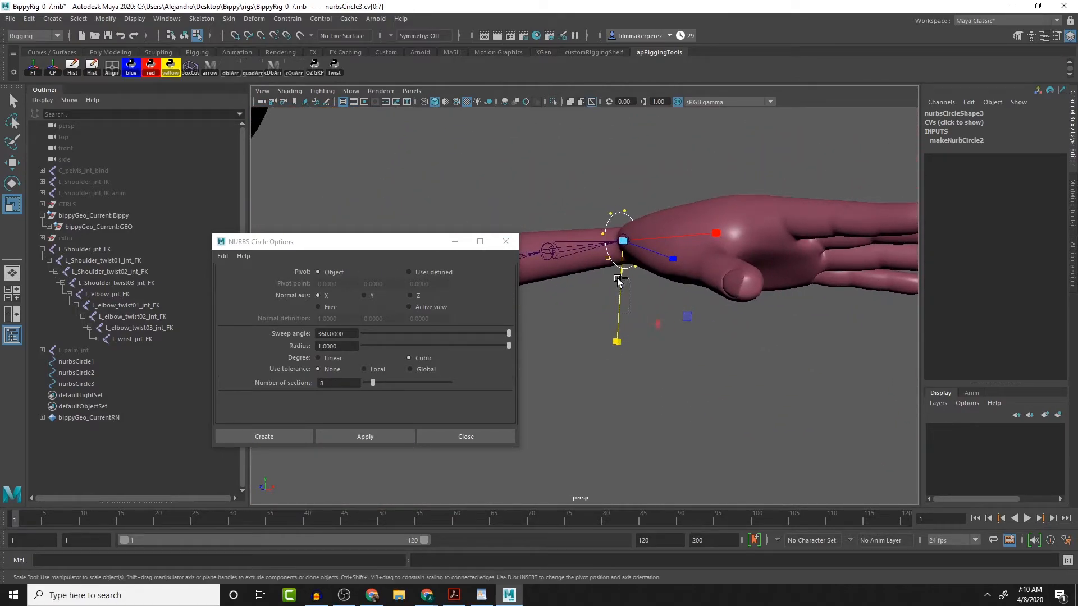
- Adjust the vertical placement of the wrist circle's control vertices so it encloses the wrist evenly, and deselect them
key(w)
drag(623, 276, 620, 306)
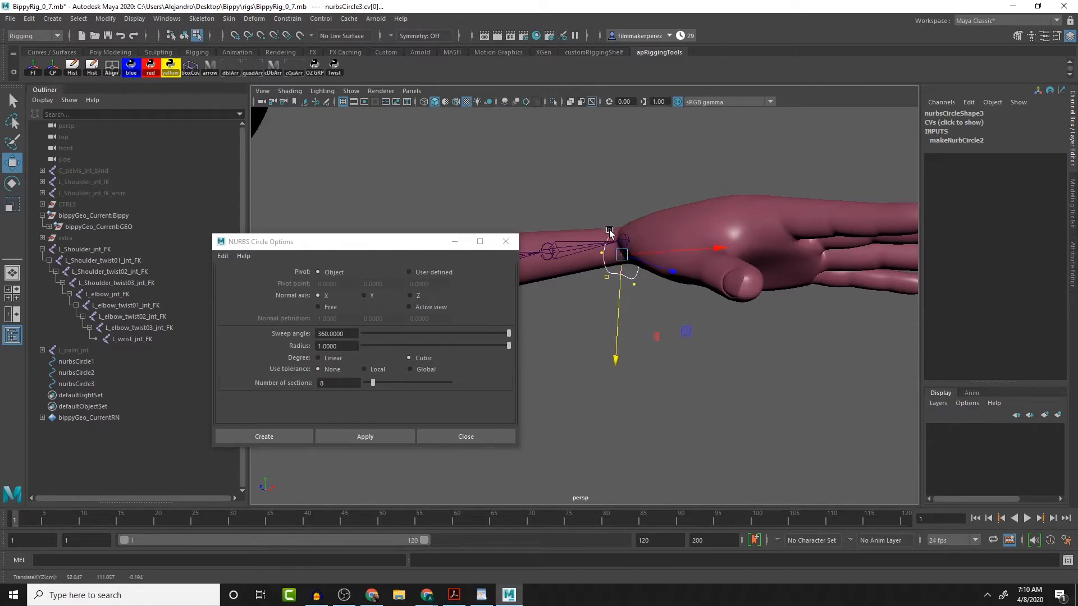
drag(574, 186, 682, 357)
mouse_move(651, 318)
alt+mouse_down()
mouse_move(616, 291)
mouse_move(640, 306)
alt+mouse_up()
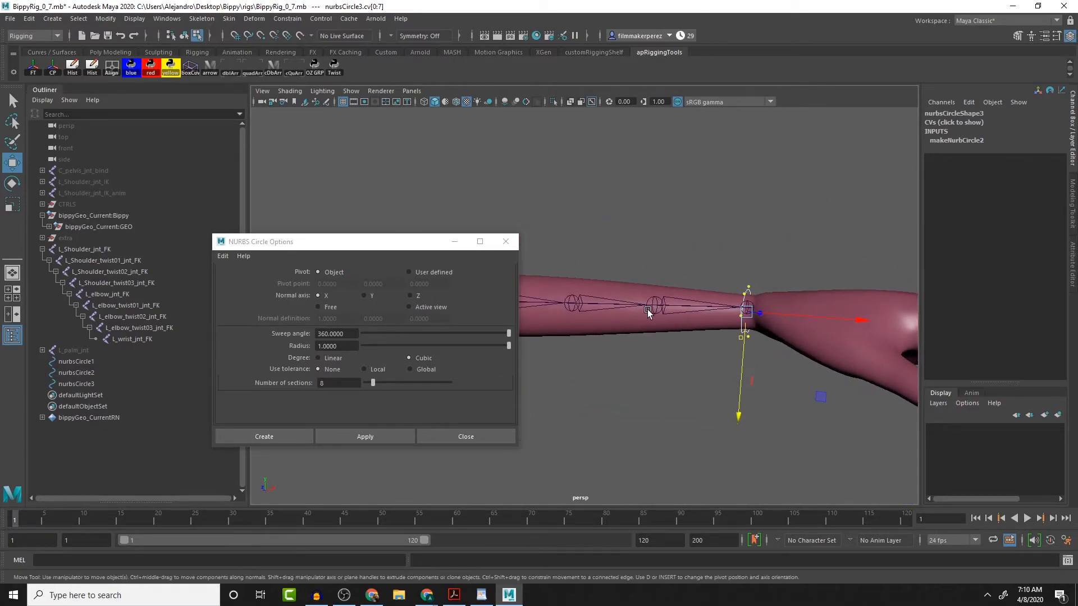
click(698, 254)
scroll(715, 298, down, 6)
scroll(715, 299, up, 1)
alt+middle_drag(716, 299, 822, 311)
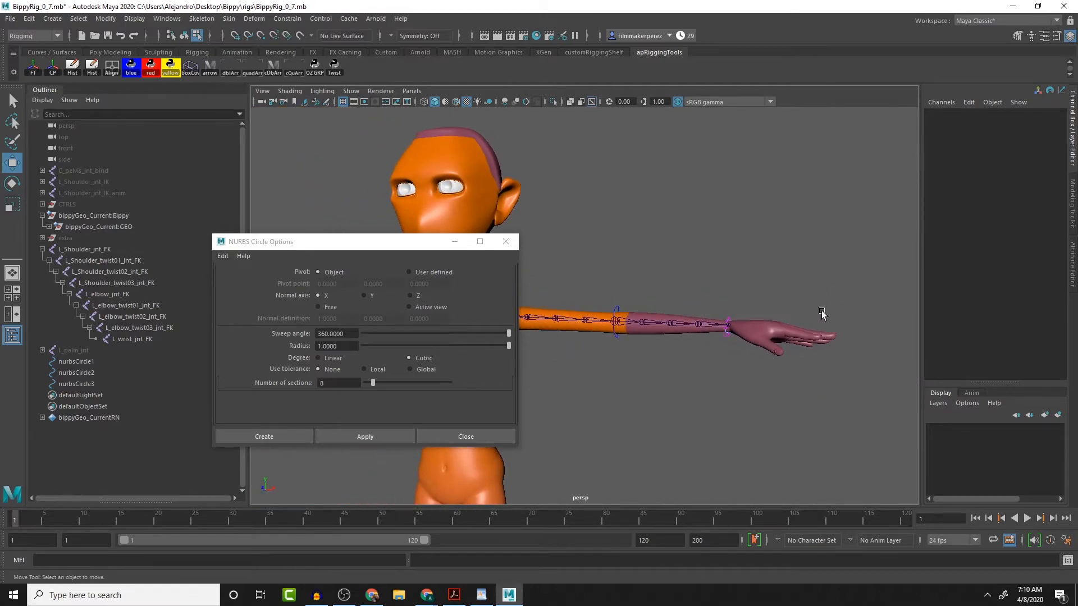
- Return to object selection mode with nothing selected and close the NURBS Circle Options window
scroll(738, 340, up, 3)
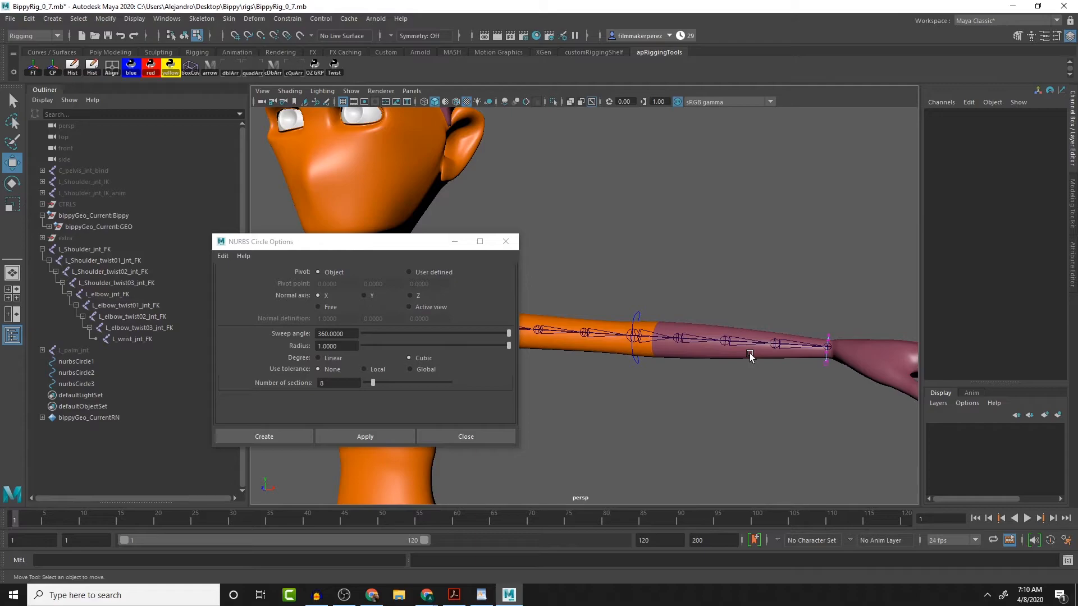
key(F8)
click(765, 385)
alt+drag(803, 386, 854, 403)
alt+middle_drag(647, 396, 718, 375)
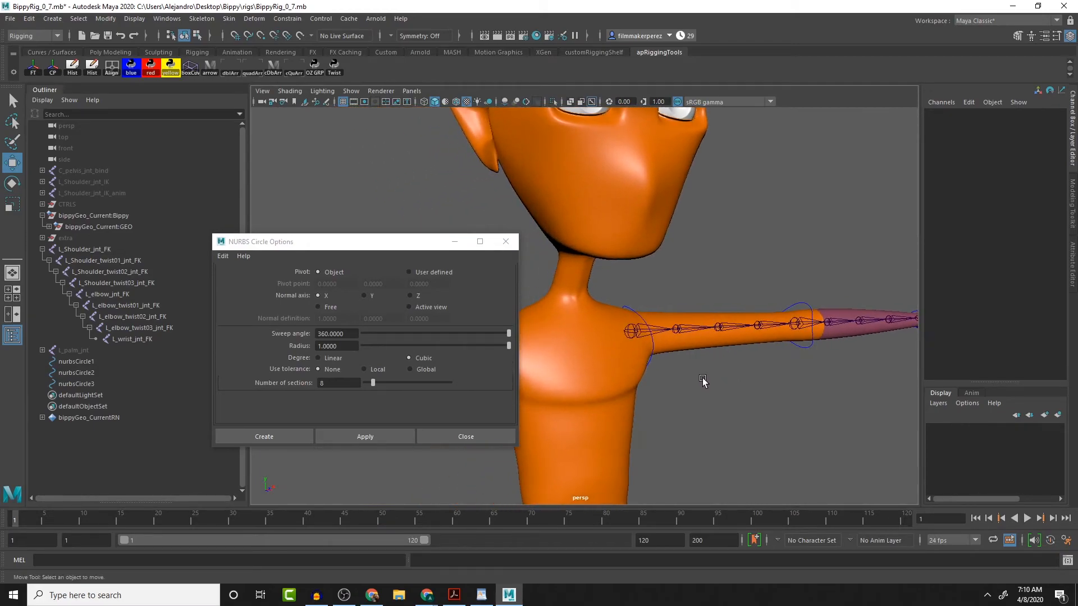
alt+drag(653, 371, 600, 380)
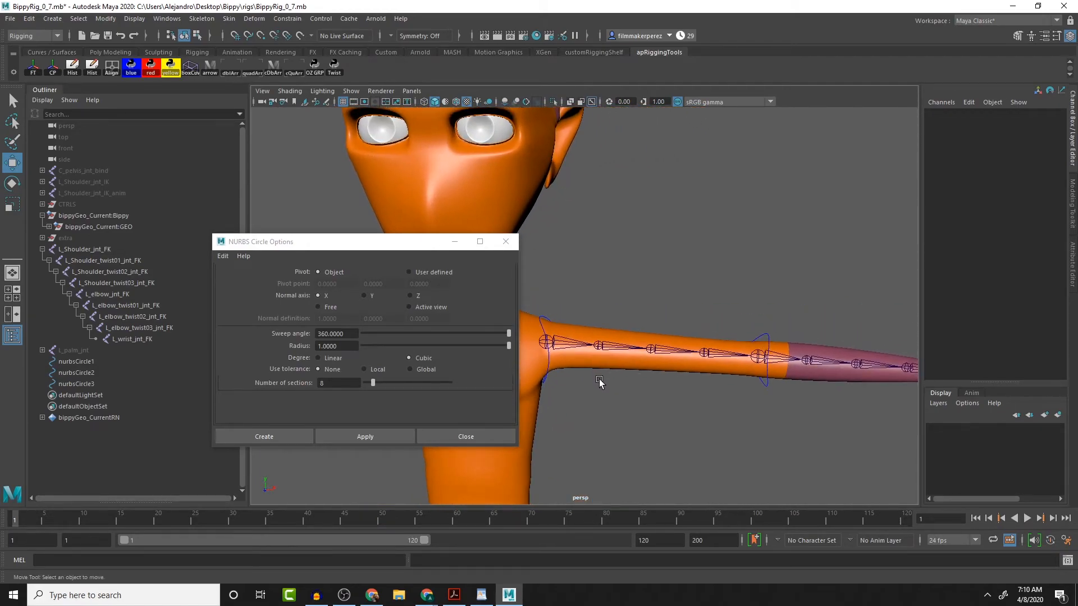
click(508, 247)
- Select the shoulder, elbow and wrist circles together to review the three FK controls along the left arm
click(542, 321)
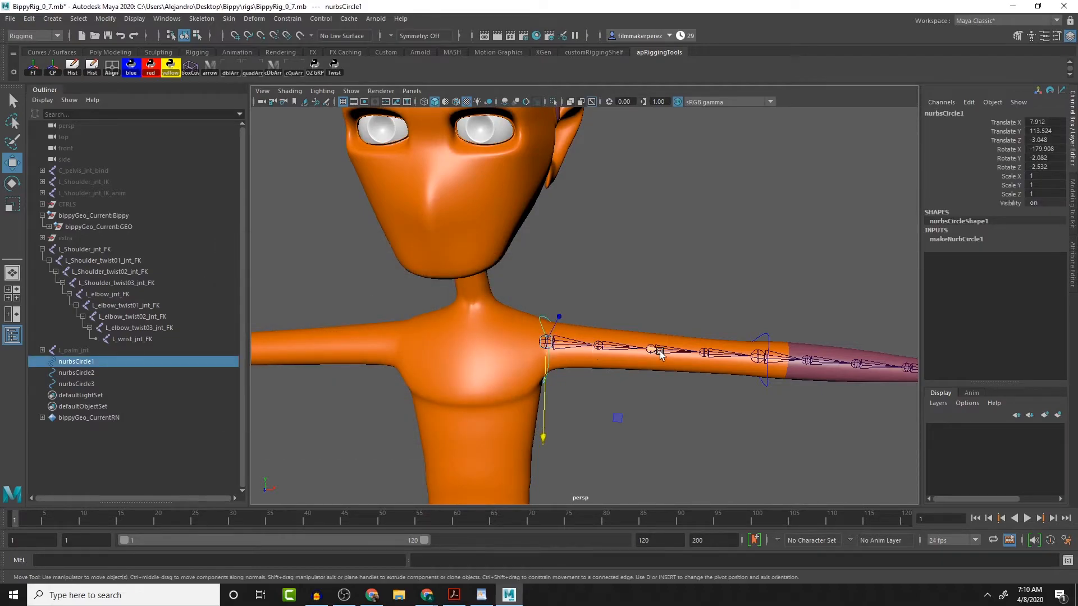
shift+click(766, 342)
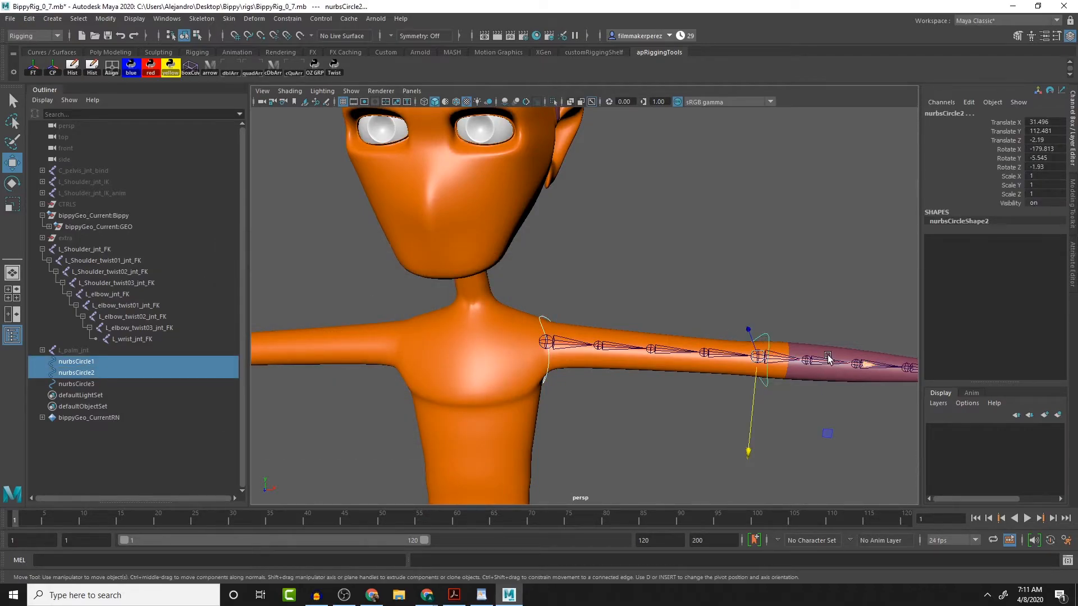
alt+drag(828, 360, 800, 357)
shift+click(843, 367)
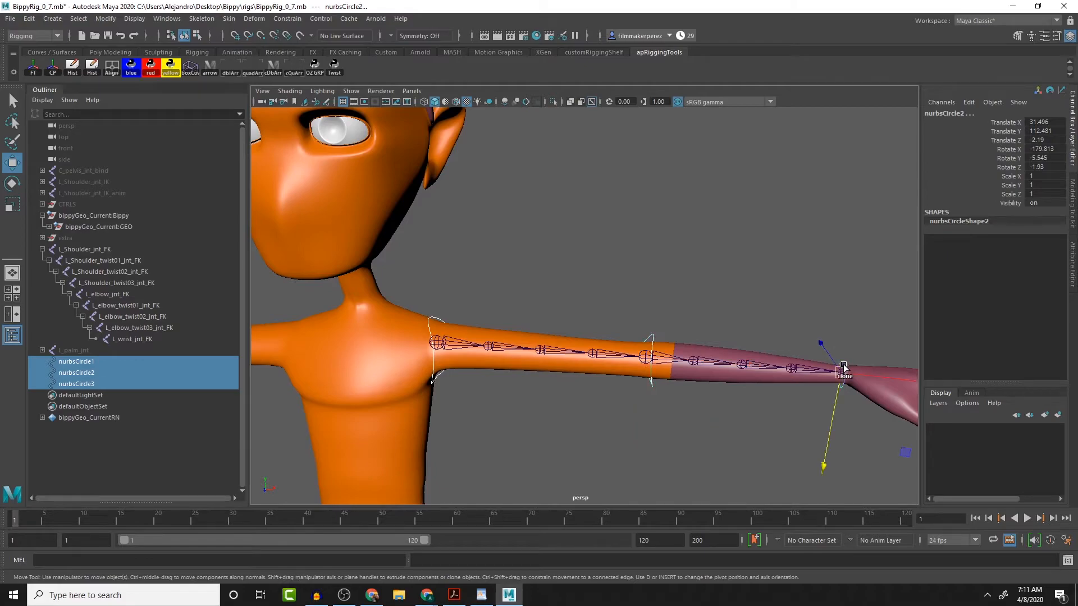
alt+drag(718, 412, 706, 384)
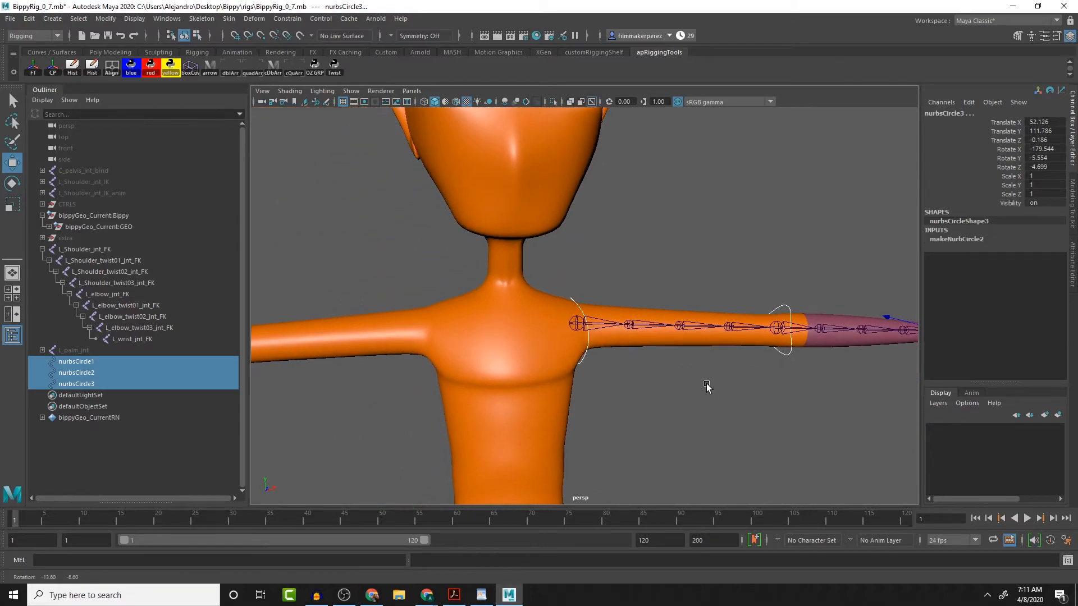
- Rename the shoulder circle nurbsCircle1 as L_shoulderFK_CTRL
click(579, 318)
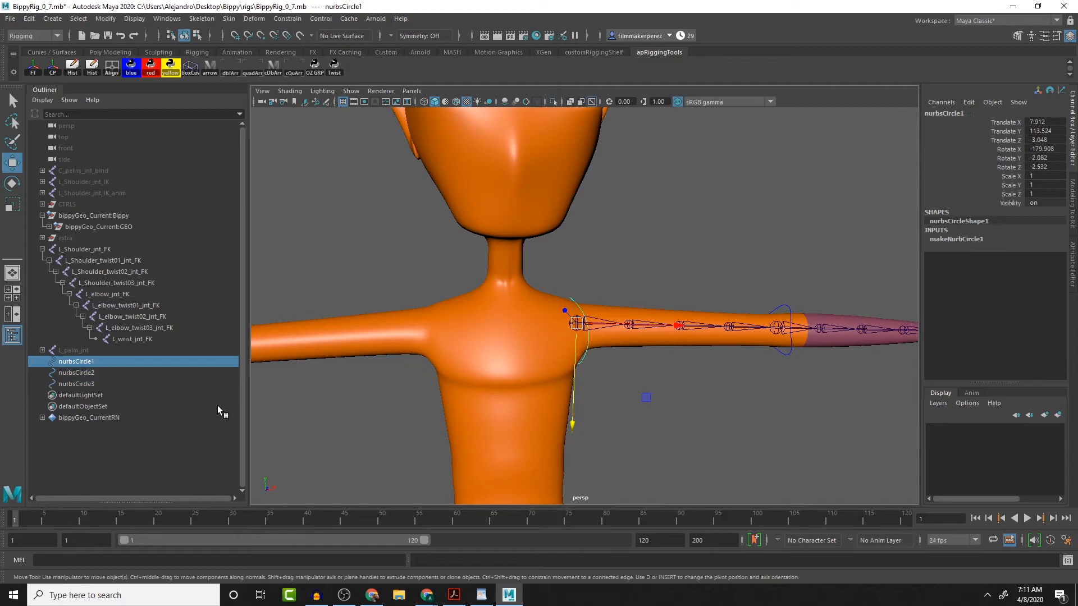
double_click(103, 361)
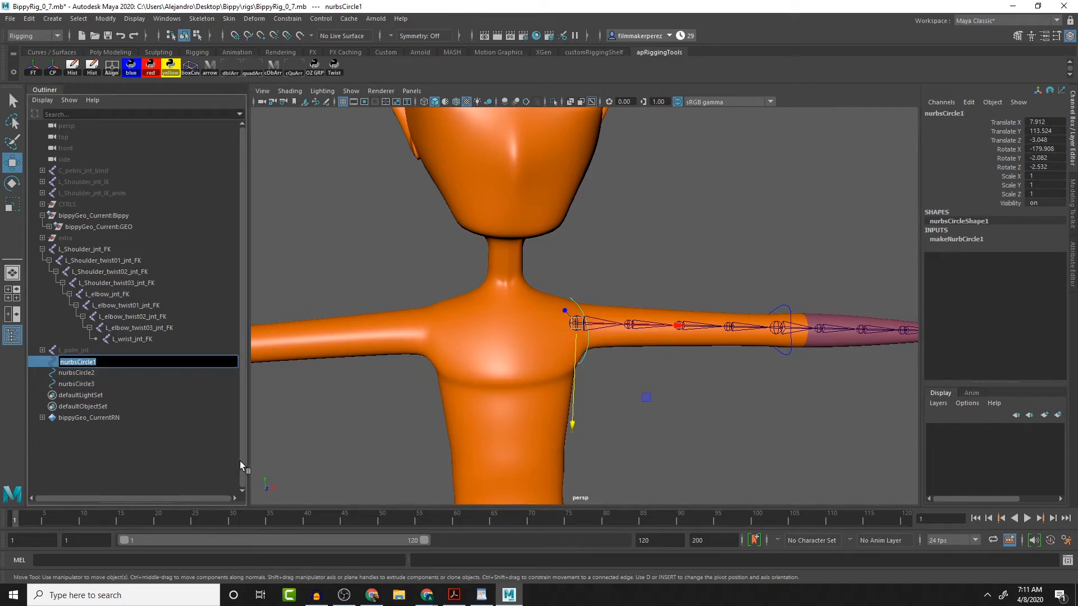
text(L_shoulderFK_CTRL)
key(Return)
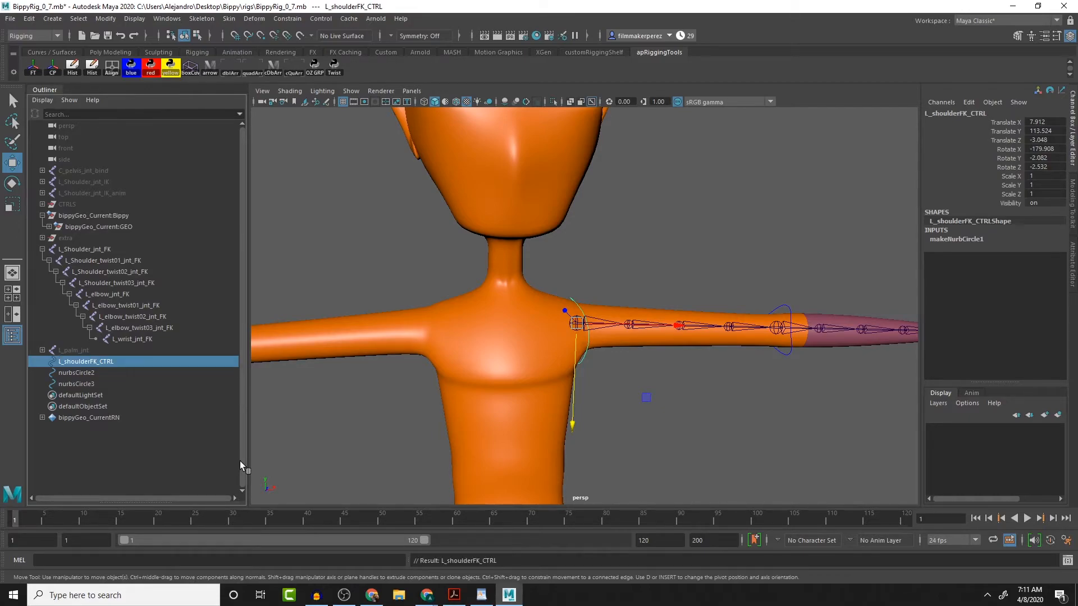
- Rename the elbow circle nurbsCircle2 as L_elbowFK_CTRL
double_click(78, 373)
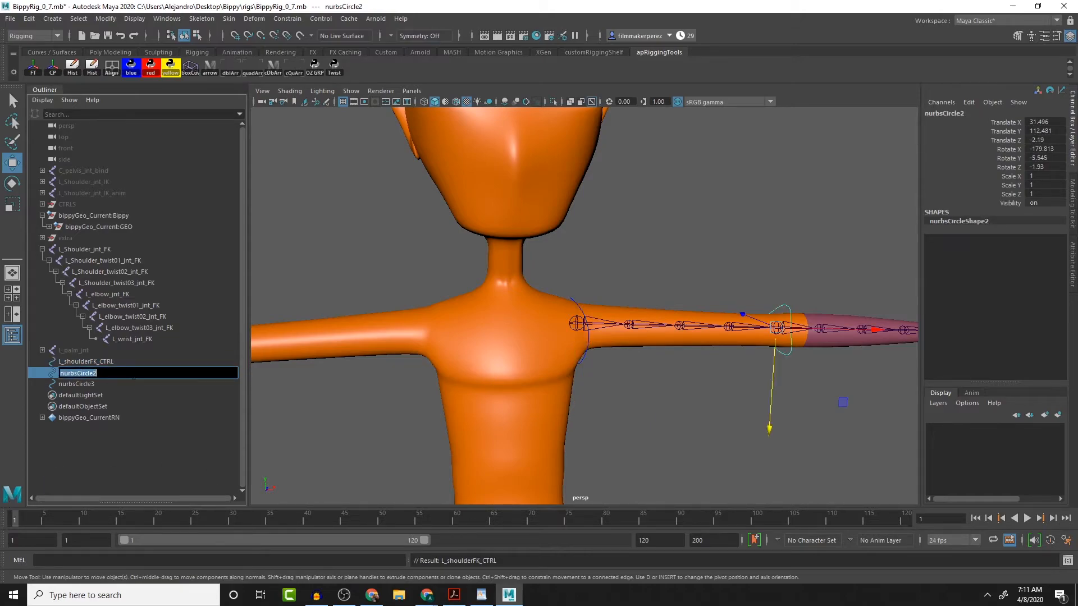
text(L)
text(_S)
key(BackSpace)
text(elbowFK_CTRL)
key(Return)
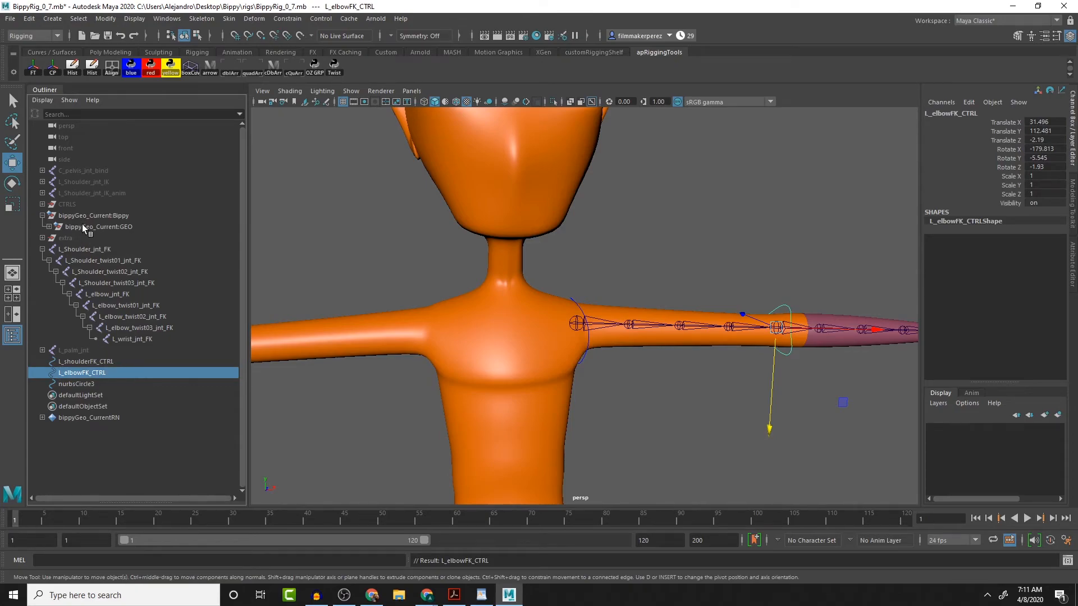
- Check the naming used inside the CTRLS group and rename the shoulder control as L_shoulderFK_ctrl to match it
click(42, 204)
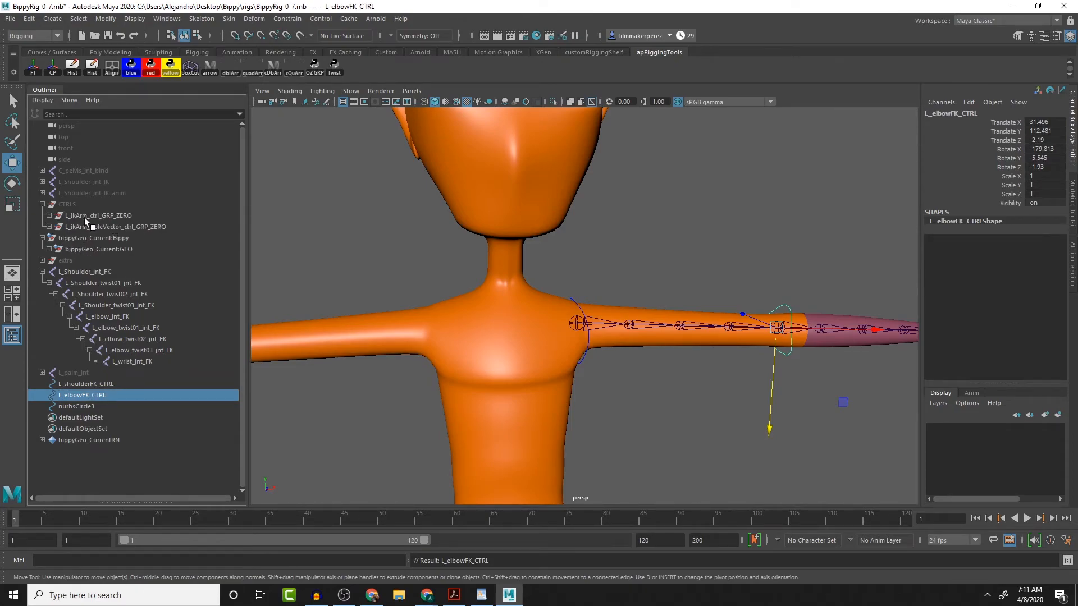
click(42, 204)
double_click(115, 363)
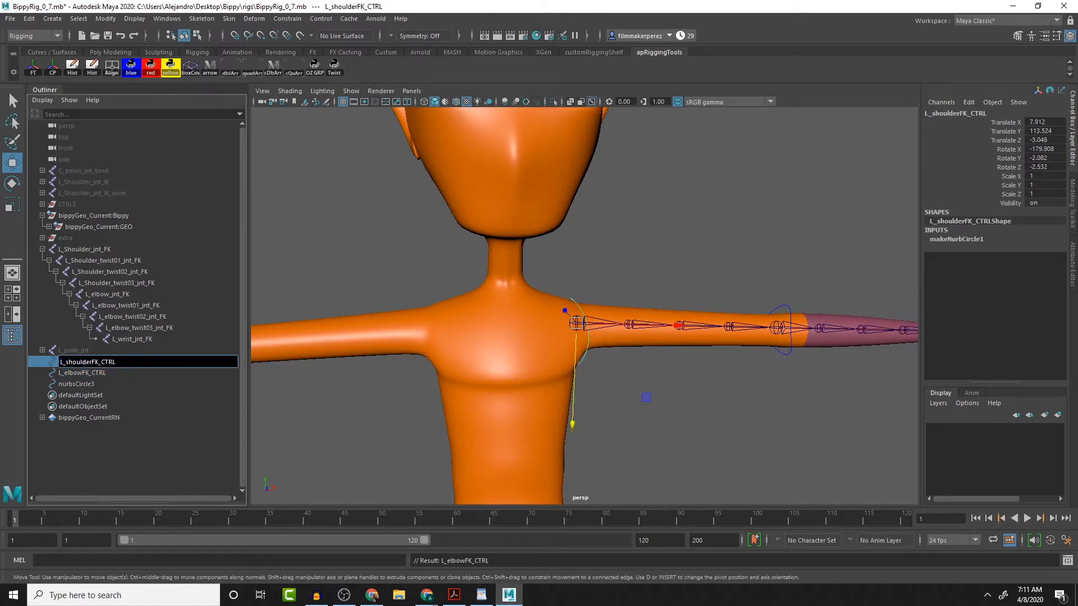
key(BackSpace)
key(BackSpace)
key(BackSpace)
key(BackSpace)
text(ctrl)
key(Return)
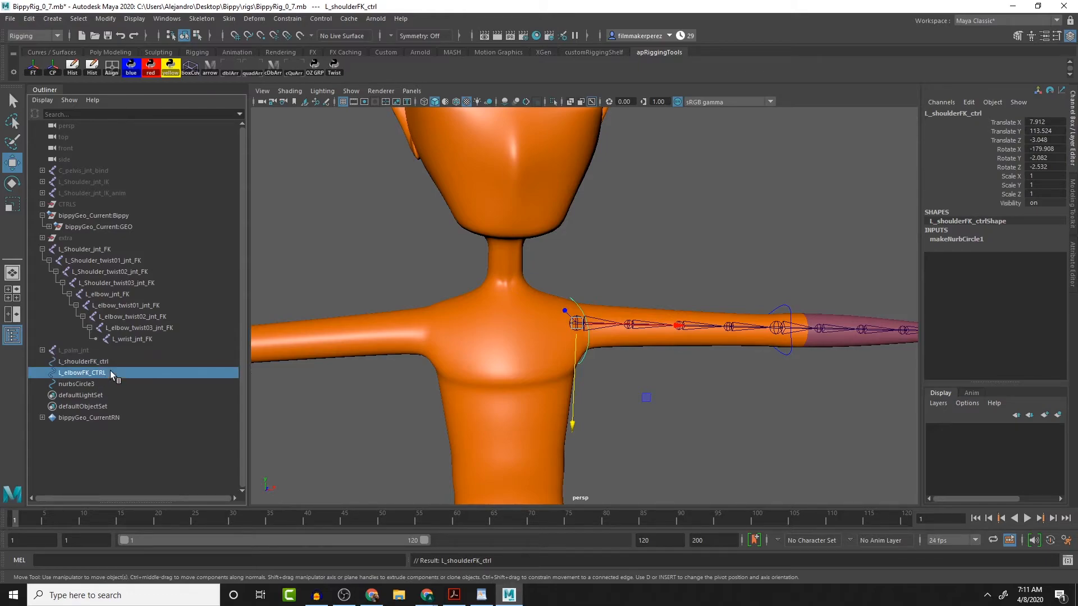
- Rename the elbow control as L_elbowFK_ctrl, with the suffix in lower case
double_click(110, 372)
click(118, 374)
key(BackSpace)
key(BackSpace)
key(BackSpace)
text(c)
key(Return)
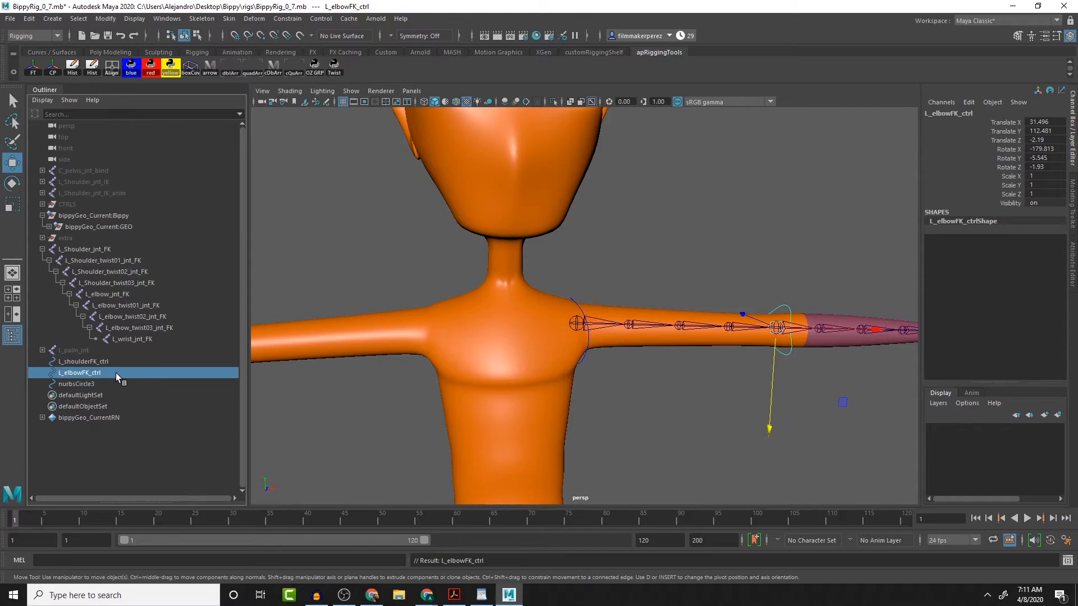
- Rename the wrist circle nurbsCircle3 as L_wristFK_ctrl
double_click(79, 384)
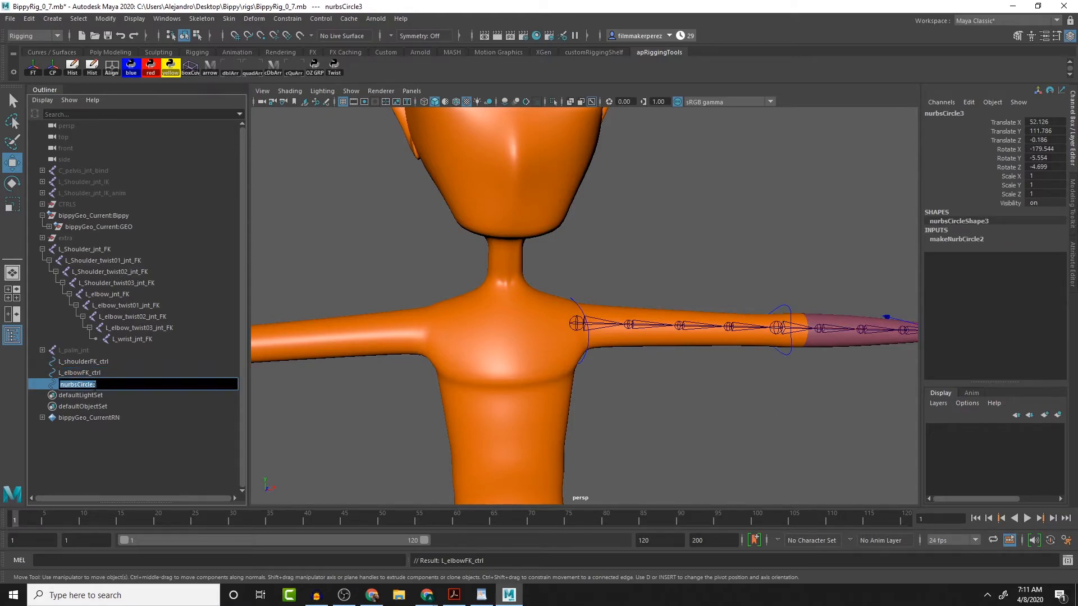
click(96, 384)
double_click(96, 384)
text(L_wrist)
text(FK_ctrl)
key(Return)
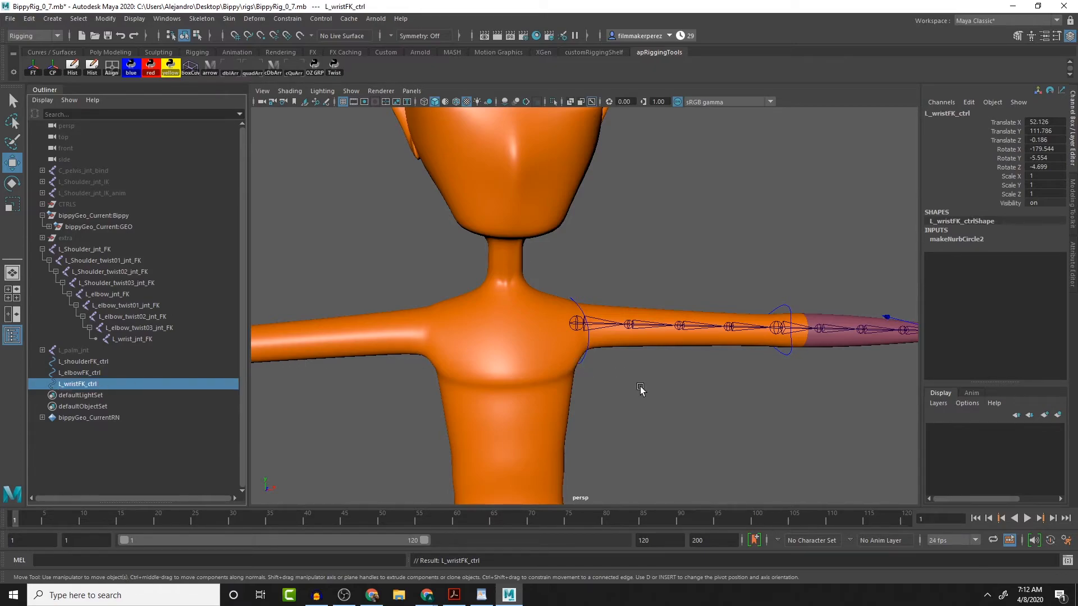
- Add zero and offset parent groups to L_shoulderFK_ctrl with the OZ GRP script
key(f)
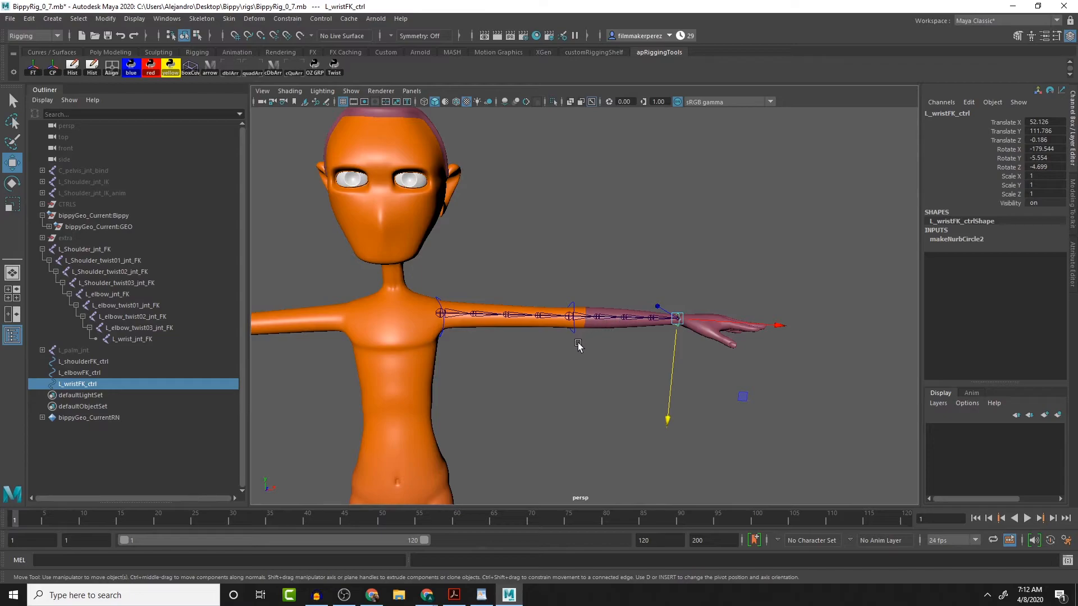
alt+middle_drag(578, 346, 587, 364)
alt+drag(578, 351, 602, 360)
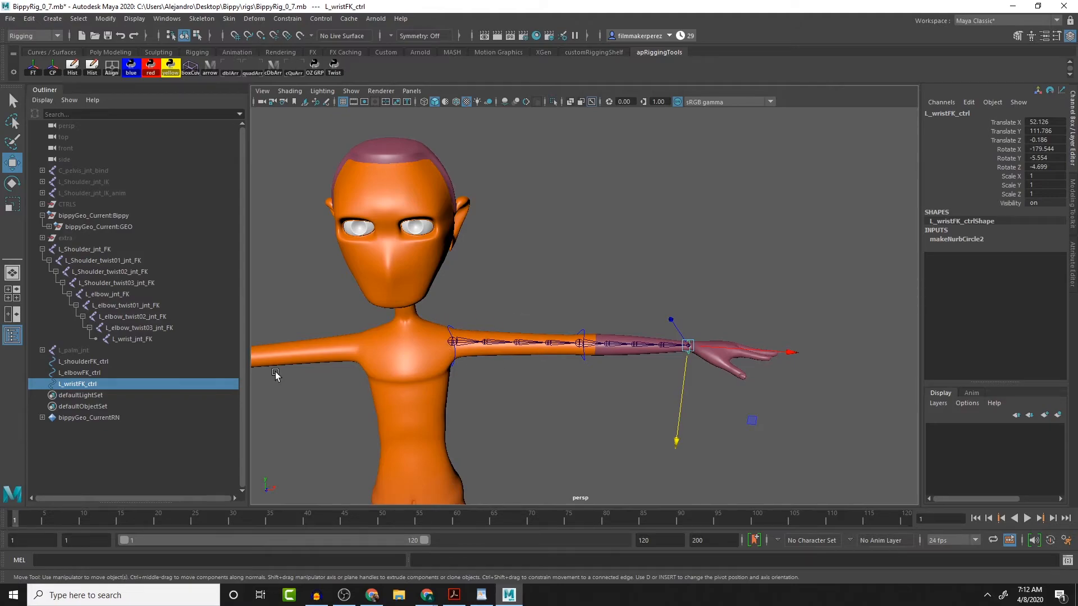
click(137, 361)
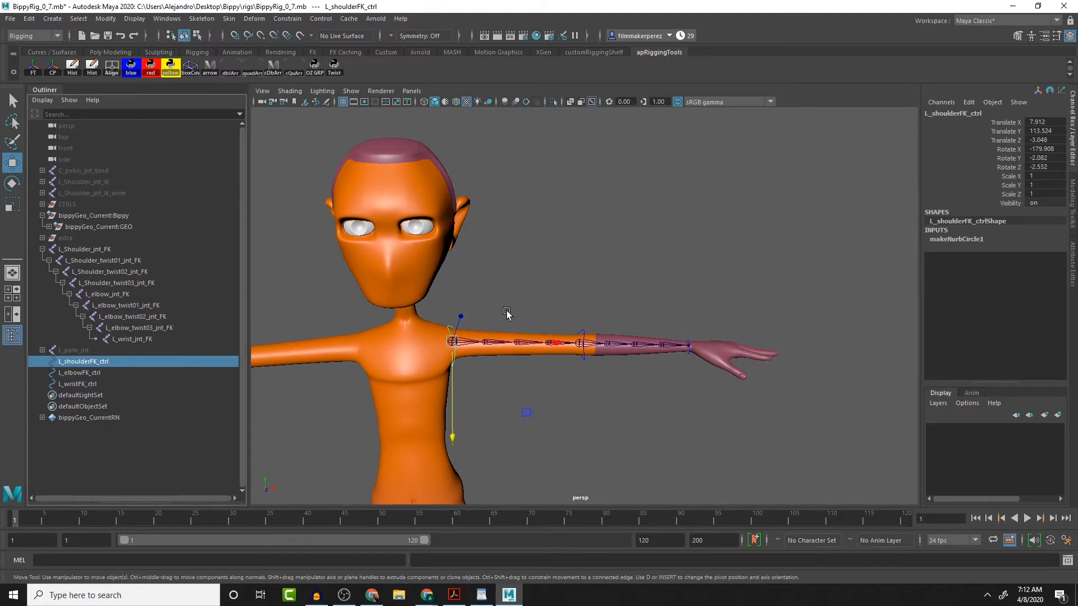
alt+drag(505, 312, 534, 305)
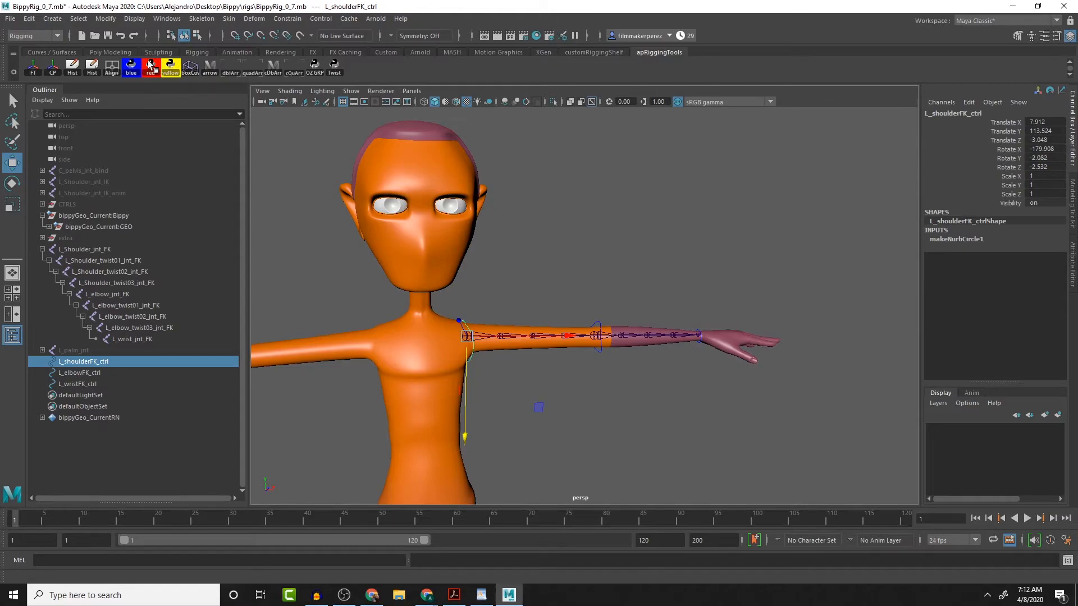
click(316, 70)
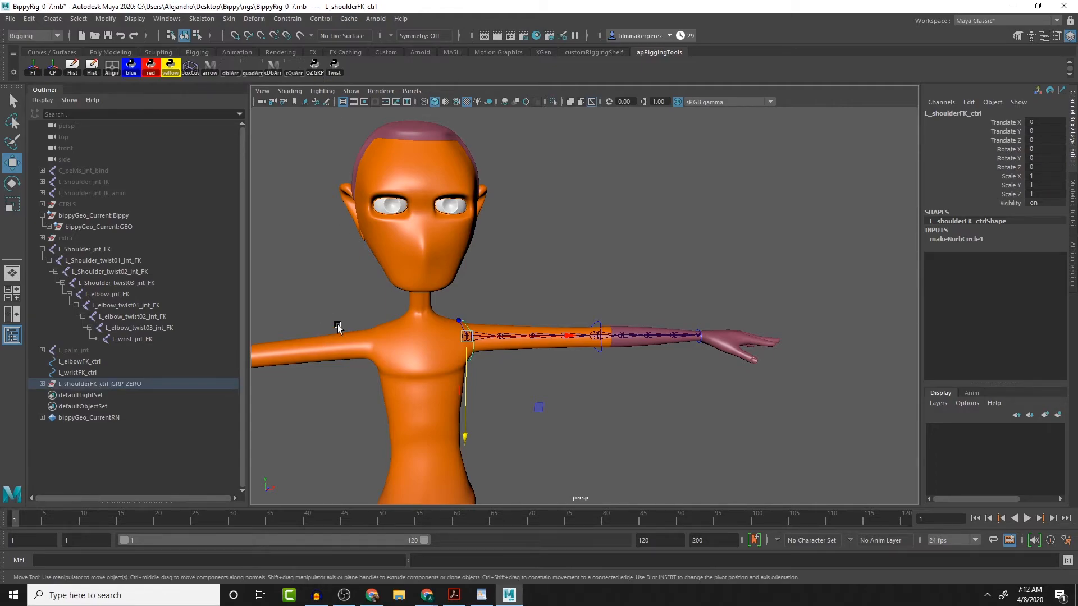
- Inspect the hierarchy and transform values of the shoulder control's zero group, offset group and curve, and collapse the hierarchy
click(43, 384)
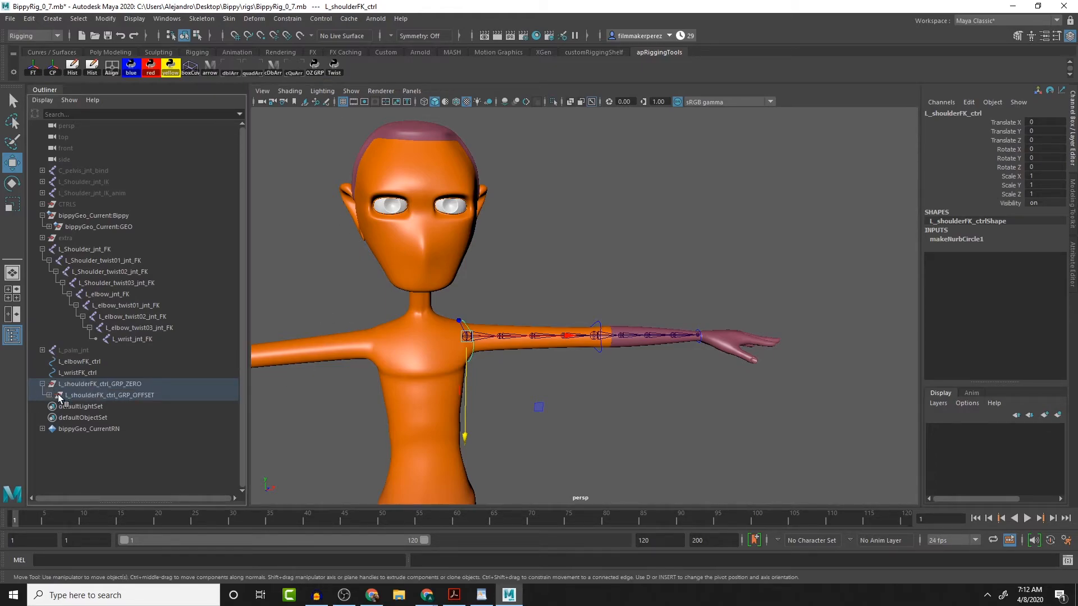
click(49, 395)
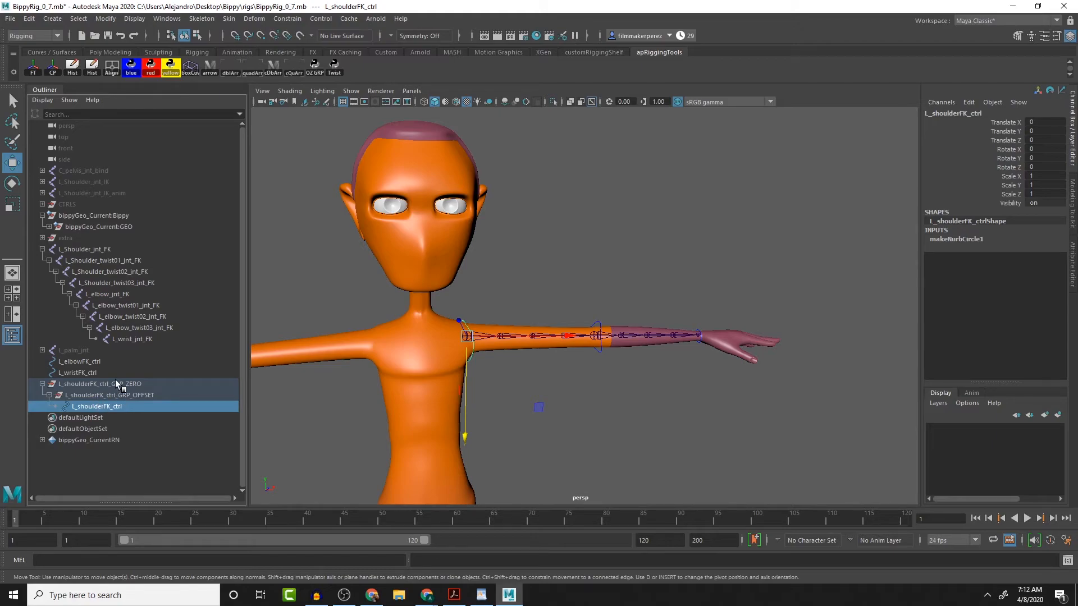
click(117, 383)
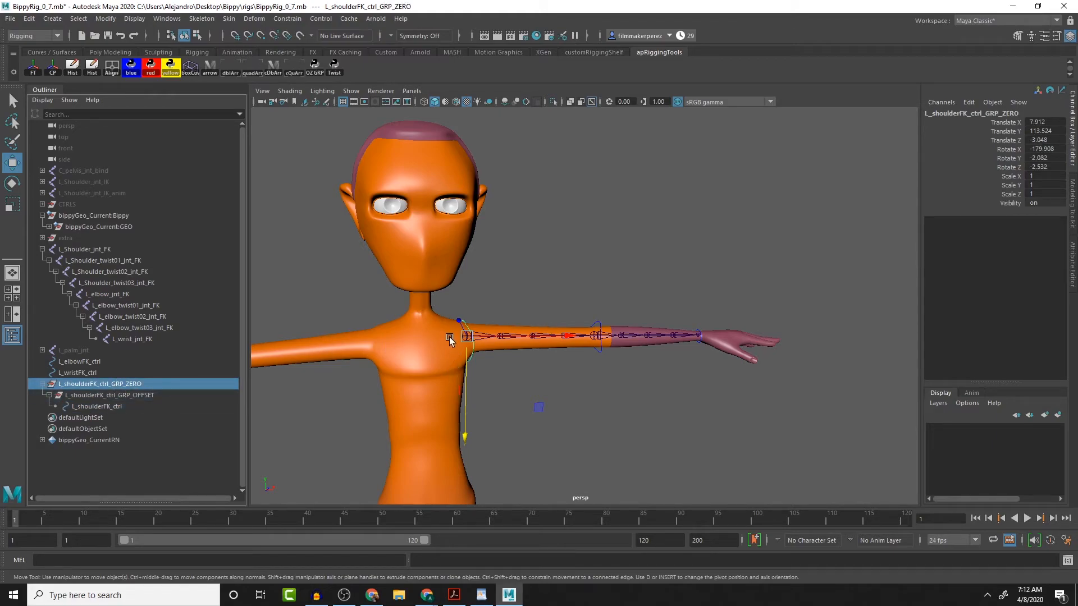
click(150, 395)
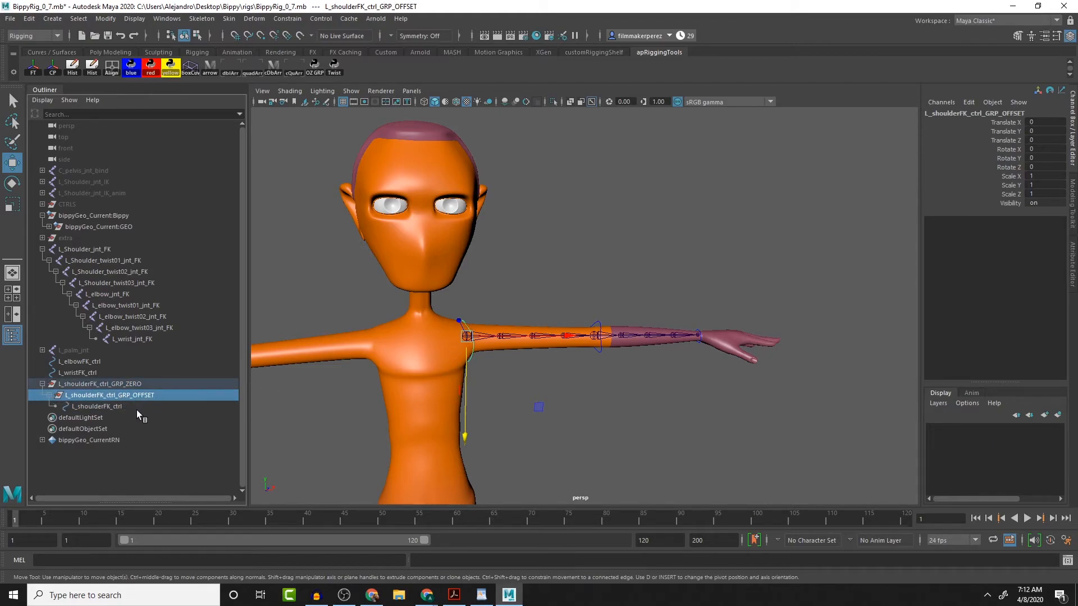
click(119, 409)
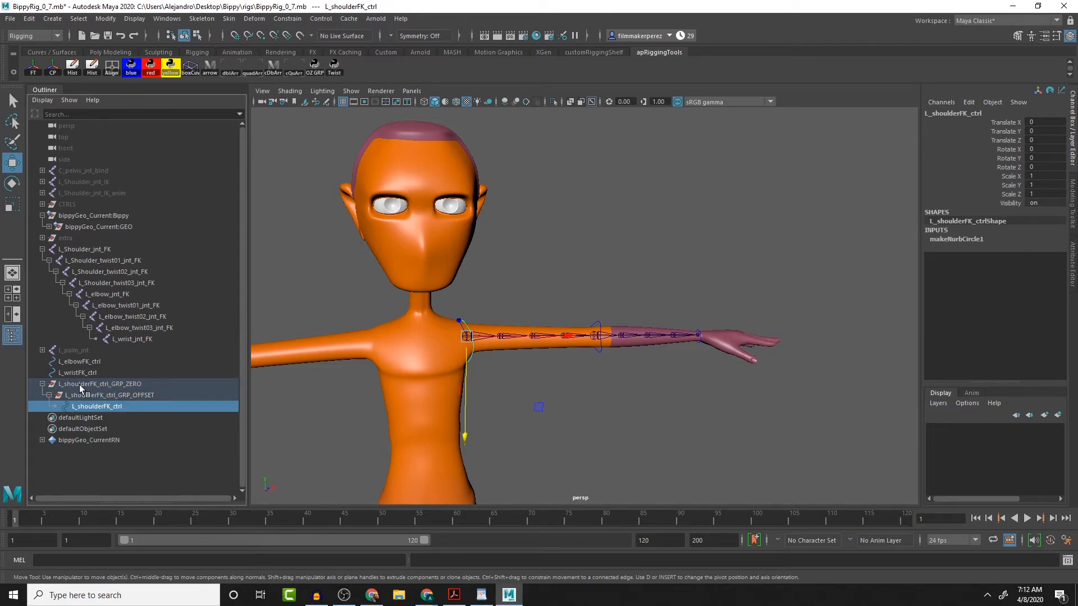
click(42, 384)
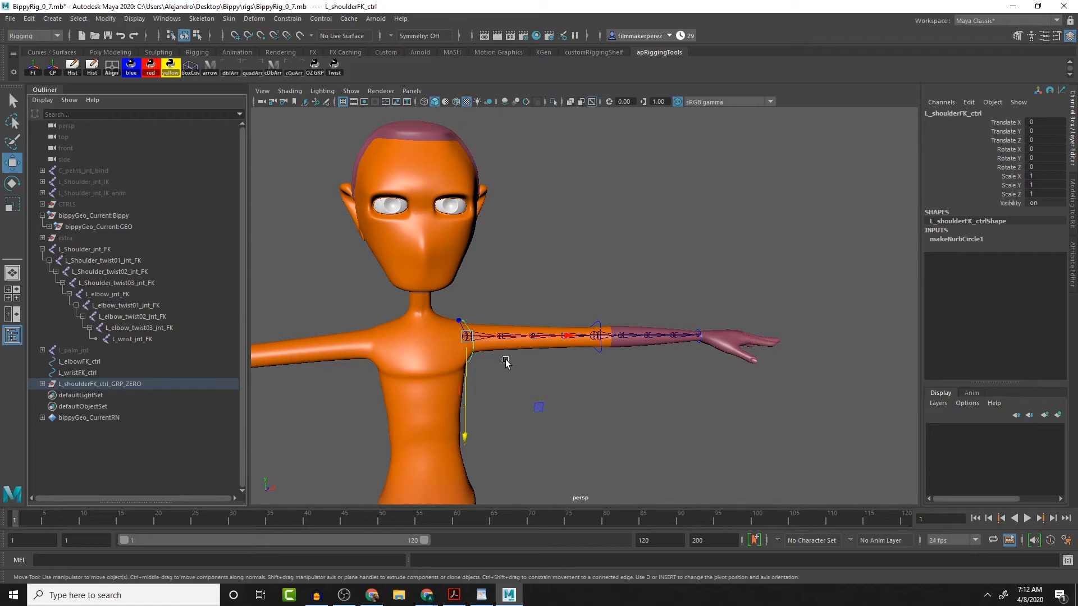
- Add zero and offset parent groups to L_elbowFK_ctrl and L_wristFK_ctrl with the OZ GRP script
click(599, 322)
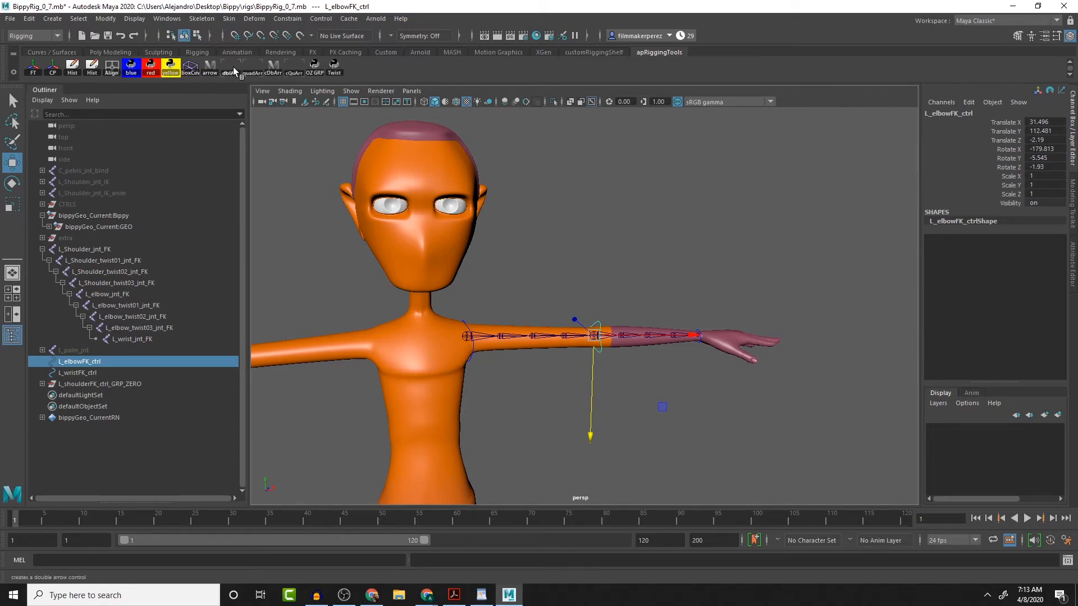
click(318, 64)
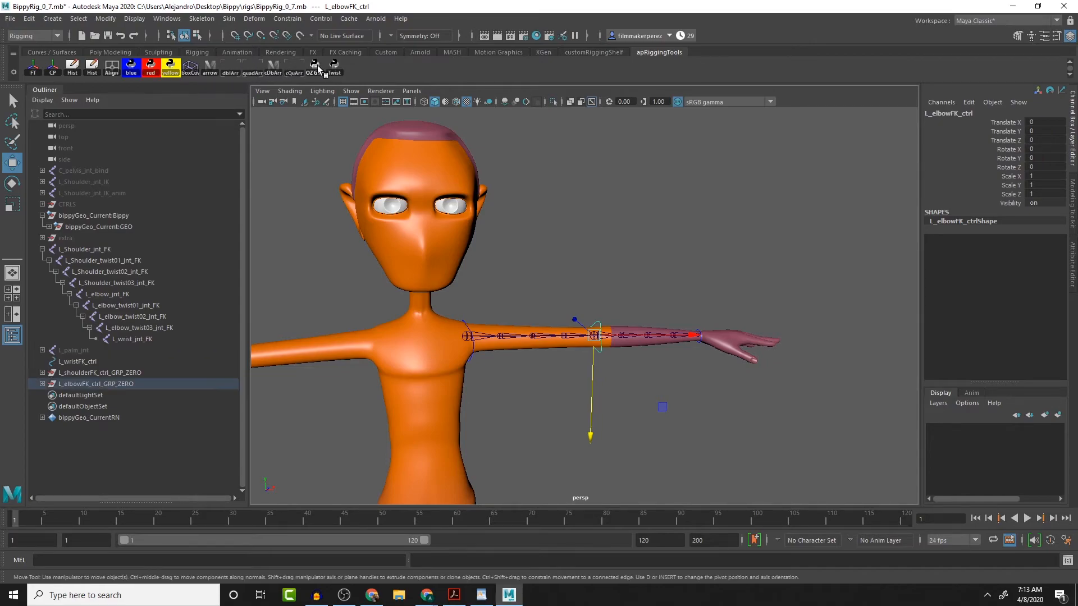
click(105, 362)
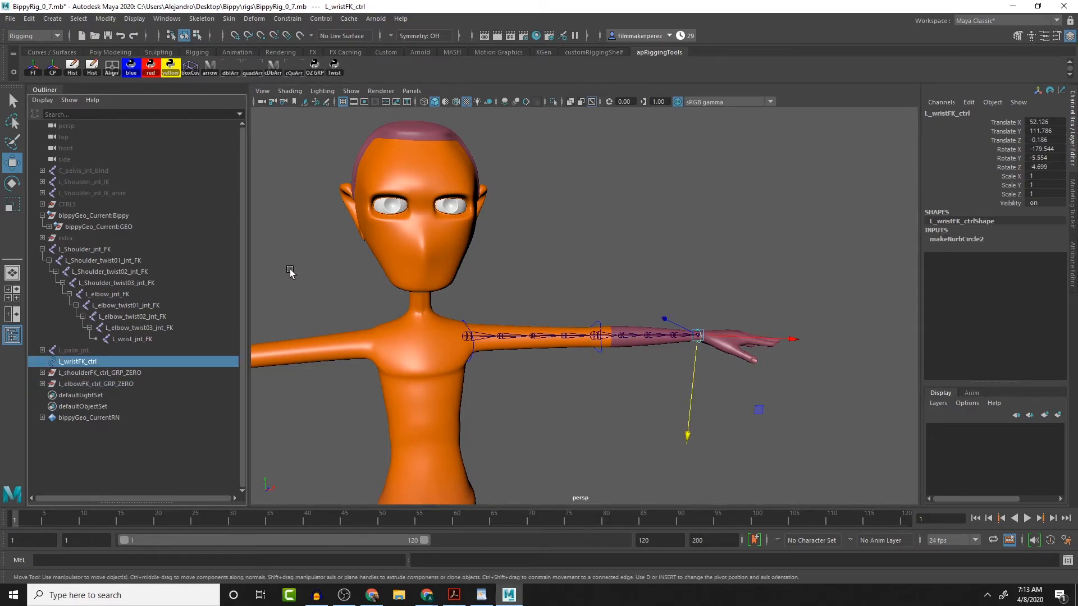
click(312, 64)
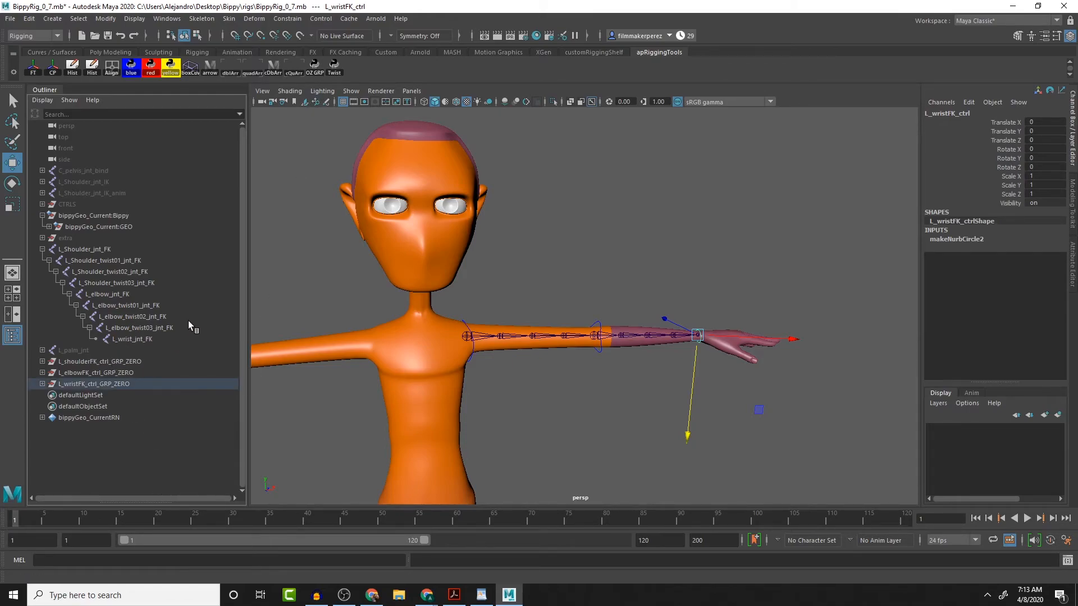
- Expand the three FK control group hierarchies and parent L_elbowFK_ctrl_GRP_ZERO under L_shoulderFK_ctrl
click(42, 373)
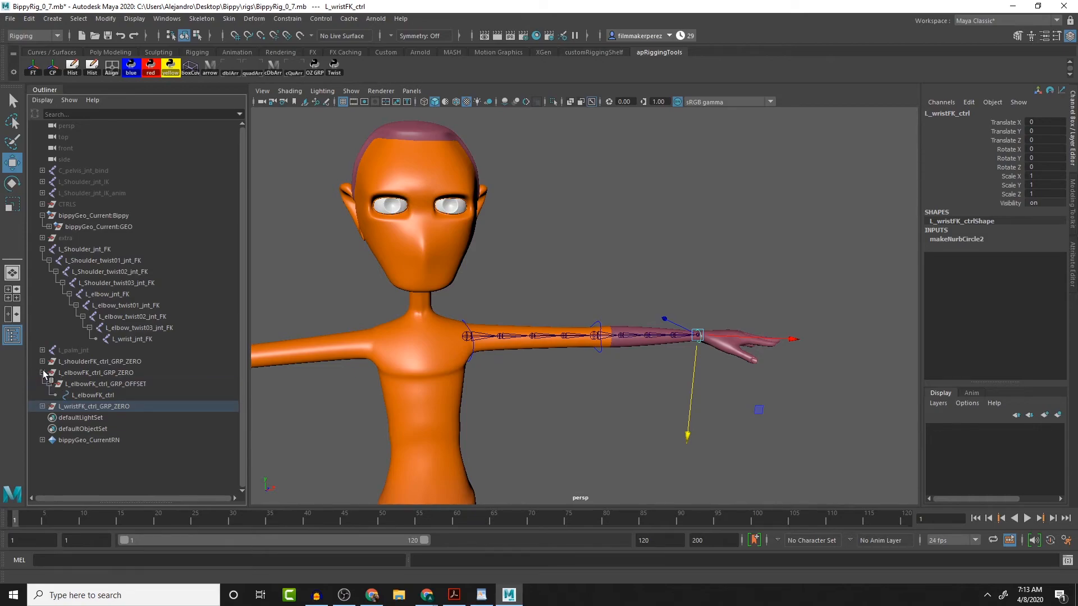
click(43, 406)
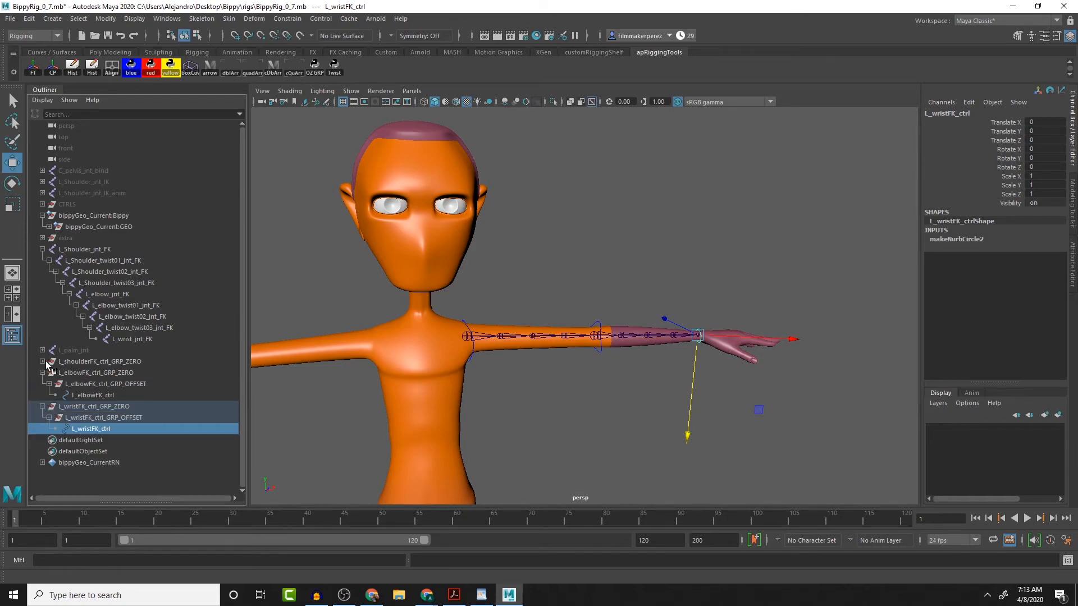
click(43, 362)
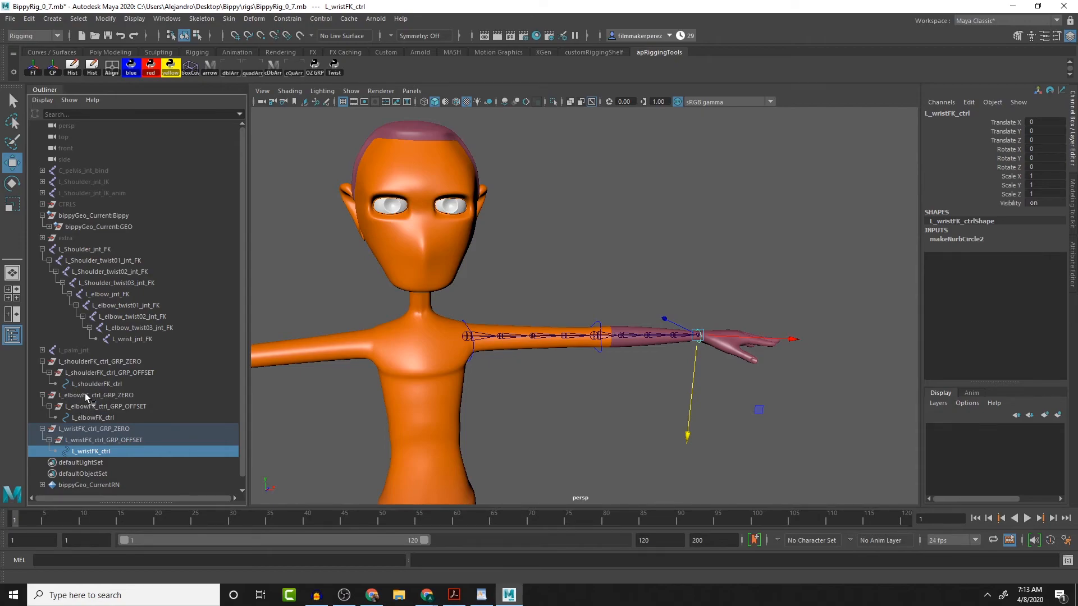
click(94, 396)
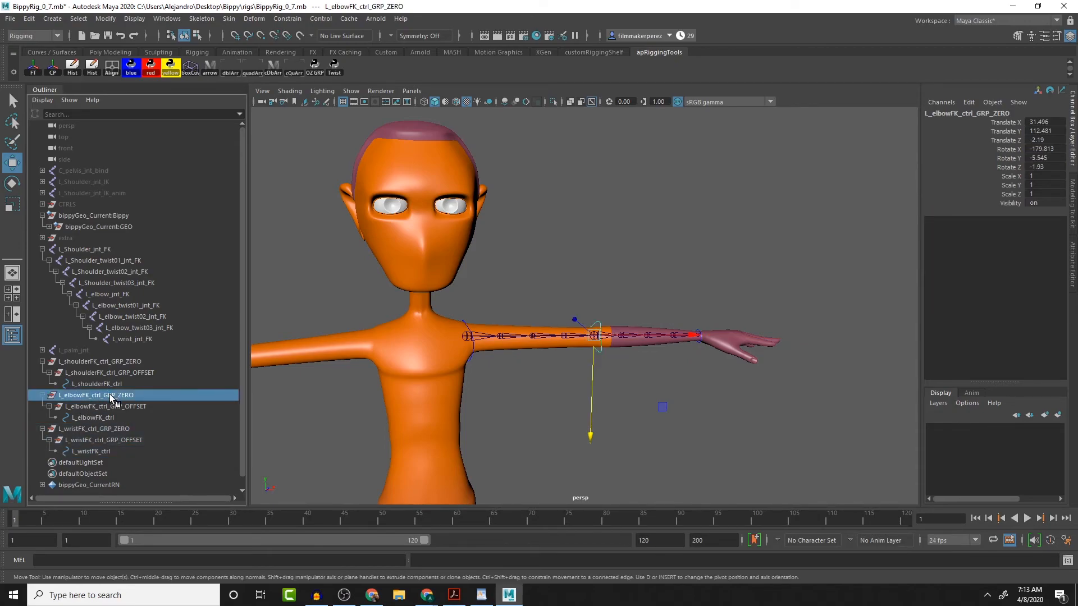
middle_drag(111, 397, 111, 388)
middle_drag(110, 385, 113, 385)
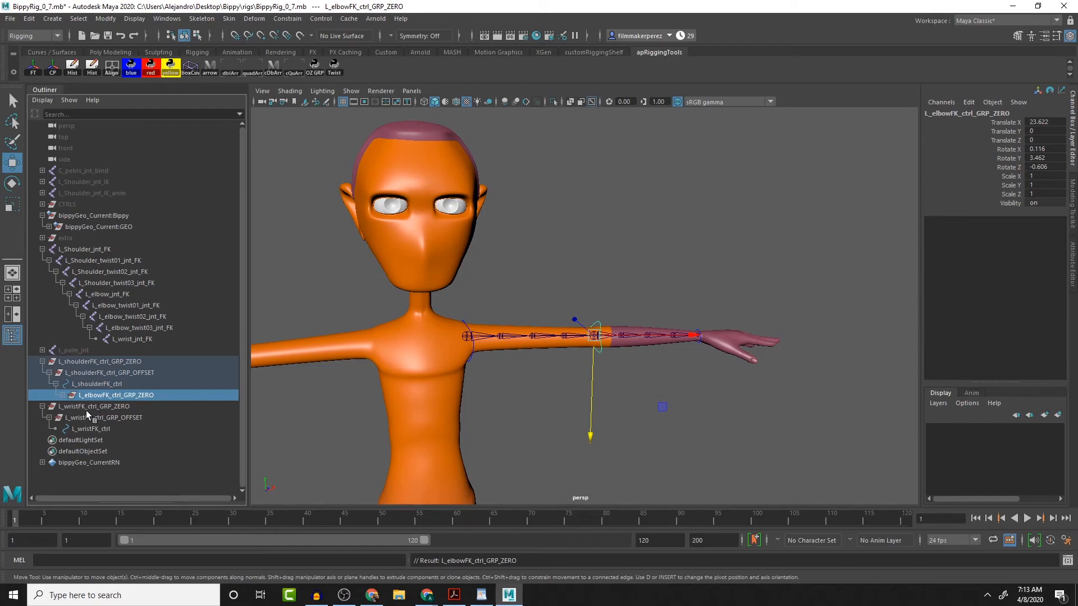
- Parent L_wristFK_ctrl_GRP_ZERO under L_elbowFK_ctrl in the expanded elbow control hierarchy
click(62, 395)
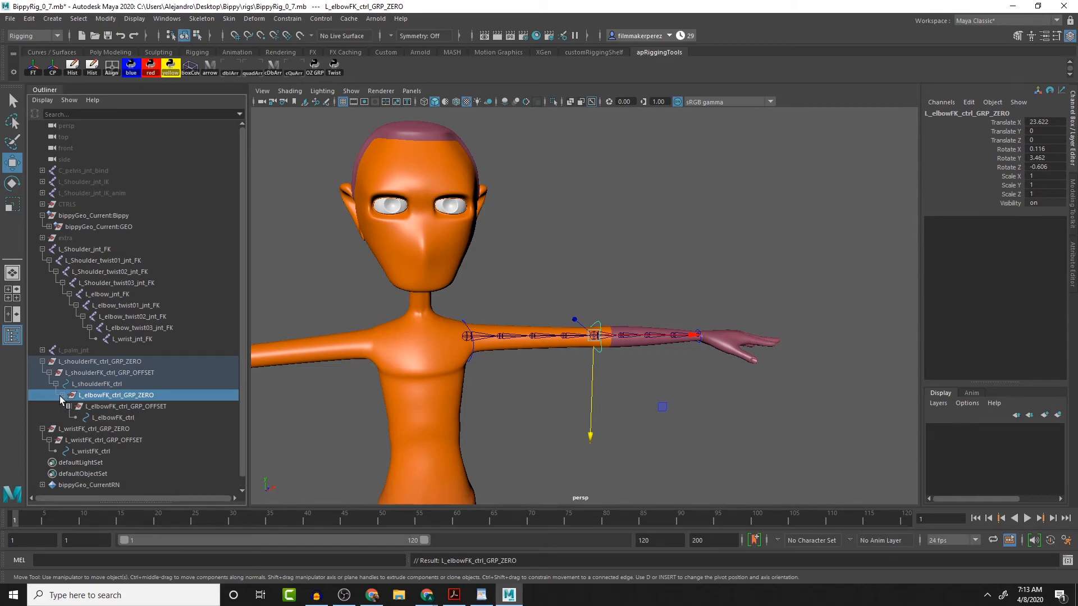
click(89, 429)
middle_drag(89, 432, 117, 421)
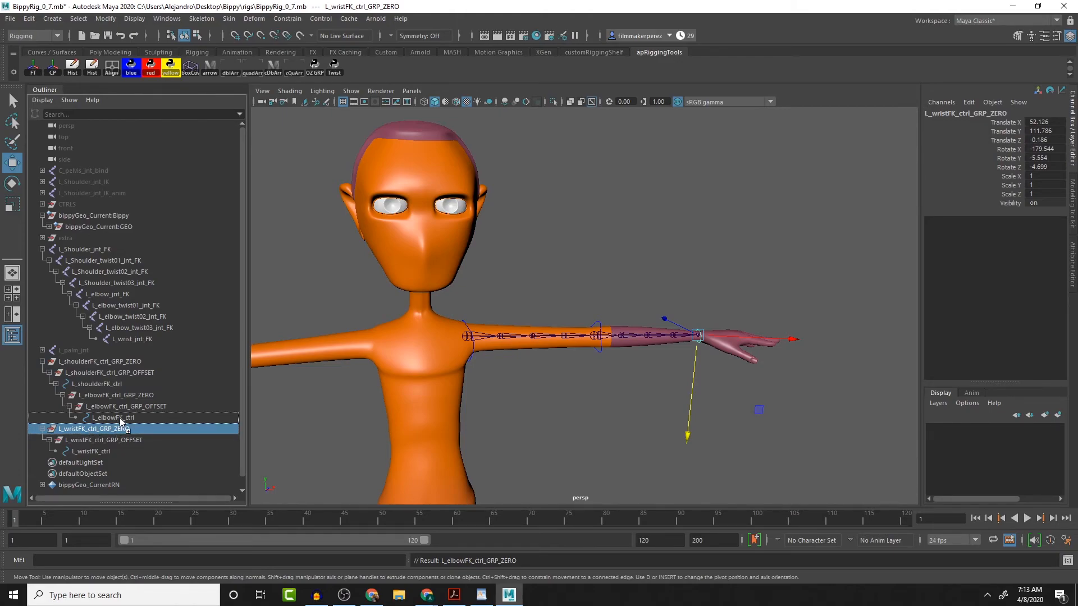
middle_drag(120, 418, 120, 417)
click(83, 429)
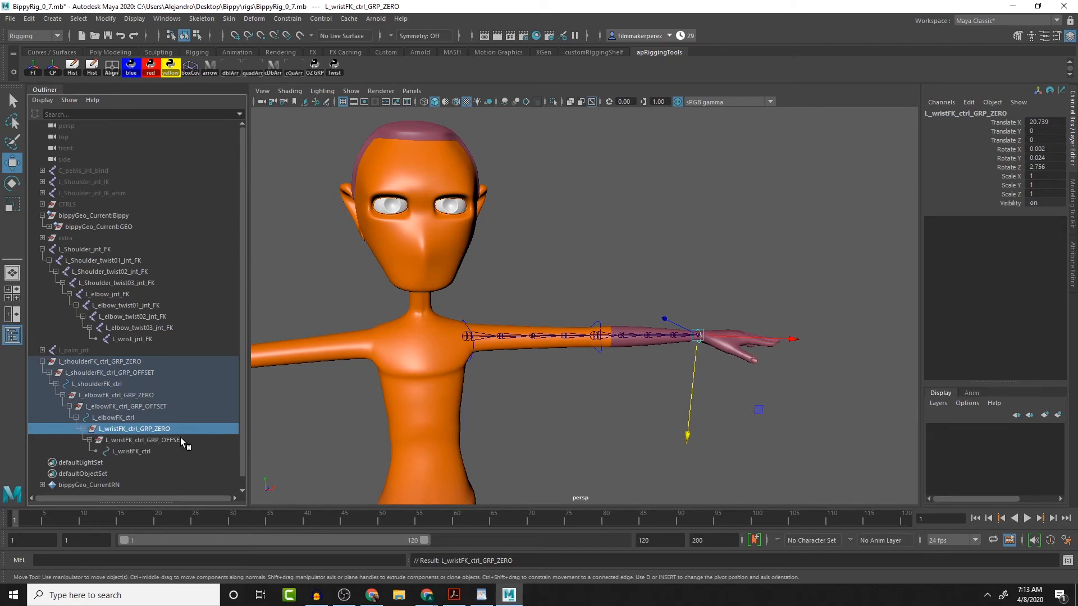
- Test the nested control hierarchy by rotating the shoulder and elbow controls, undoing each rotation
click(462, 319)
key(e)
drag(517, 348, 403, 352)
key(ctrl+z)
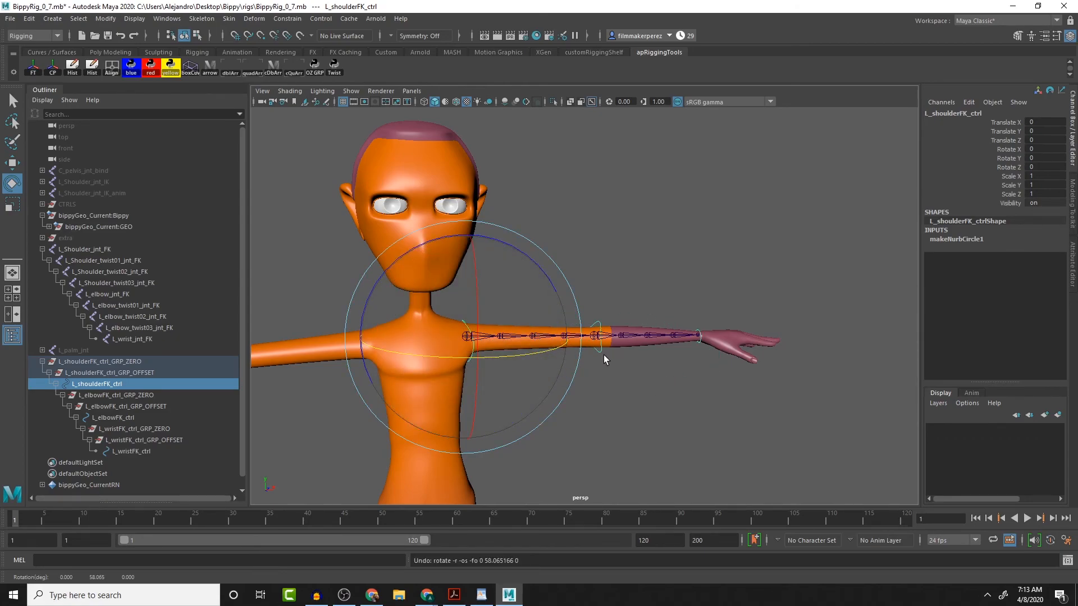
click(601, 352)
key(ctrl+z)
key(ctrl+z)
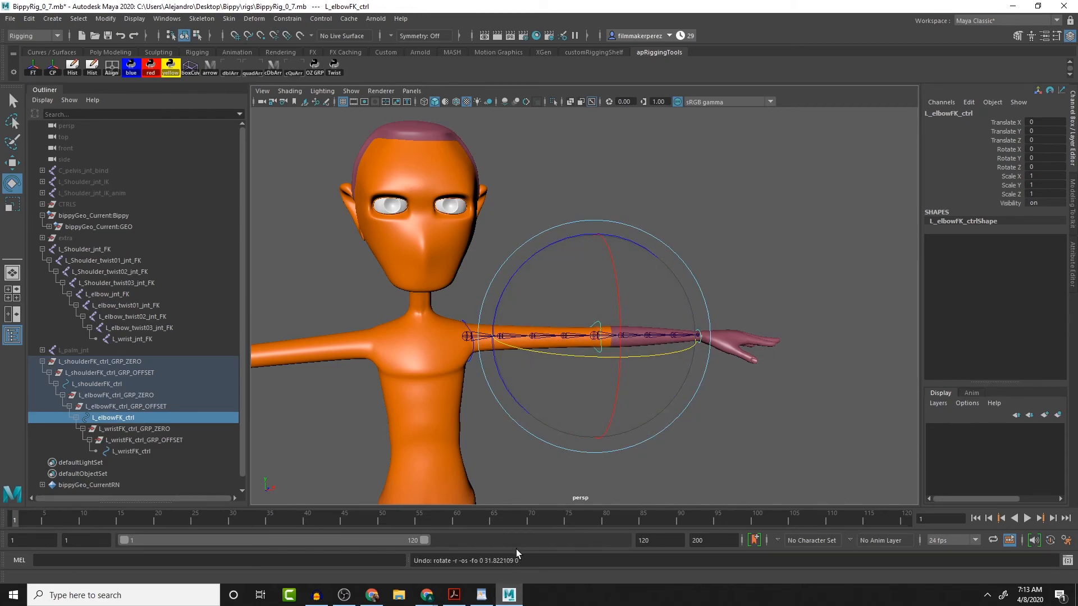
- Collapse the shoulder control group and parent-constrain L_Shoulder_jnt_FK to L_shoulderFK_ctrl
click(43, 362)
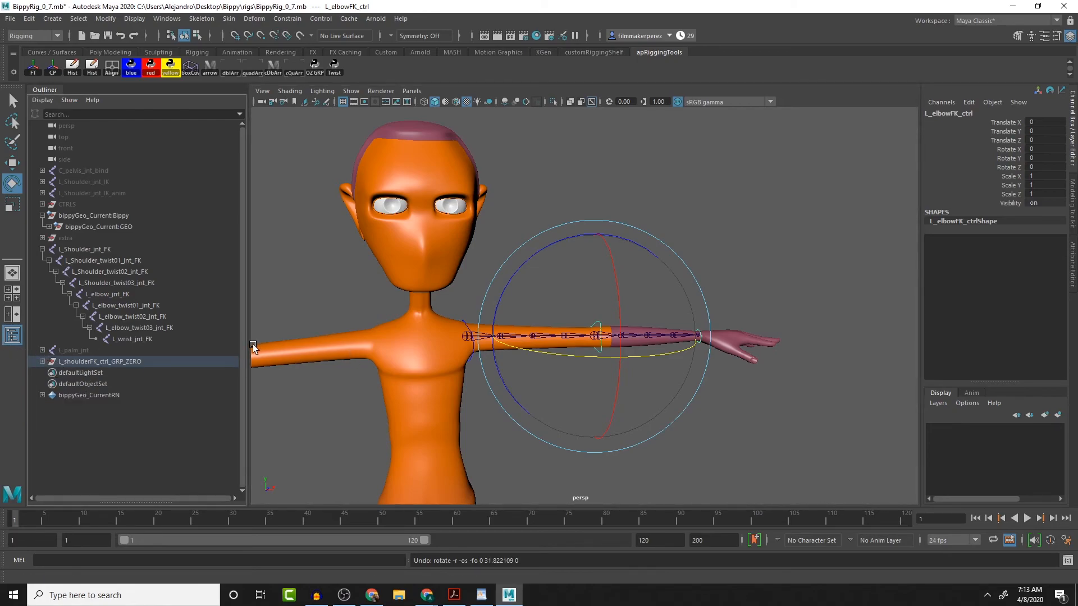
click(495, 231)
click(465, 327)
key(q)
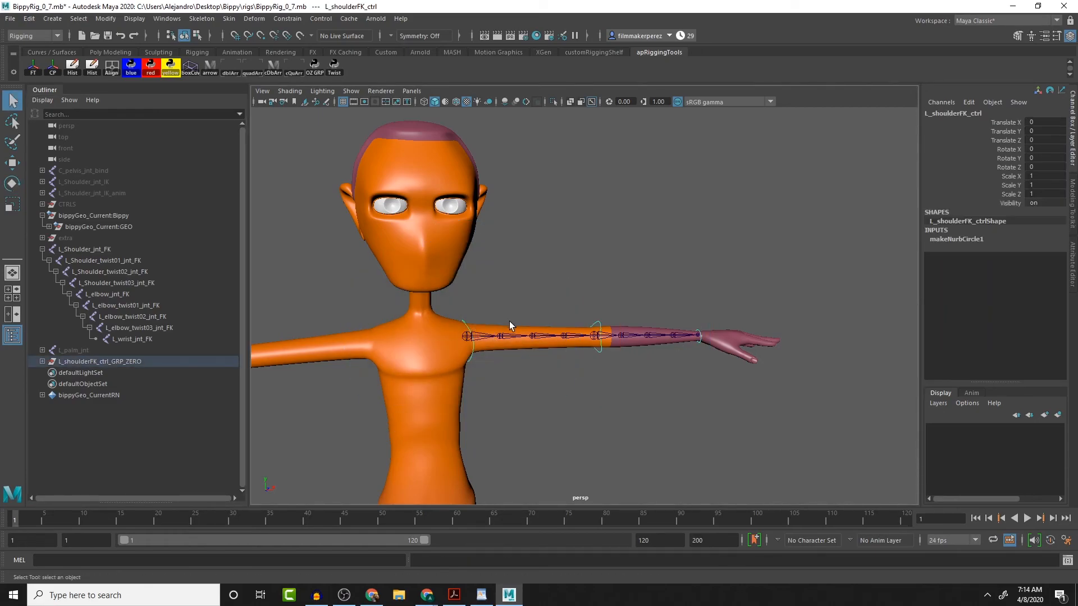
shift+click(481, 336)
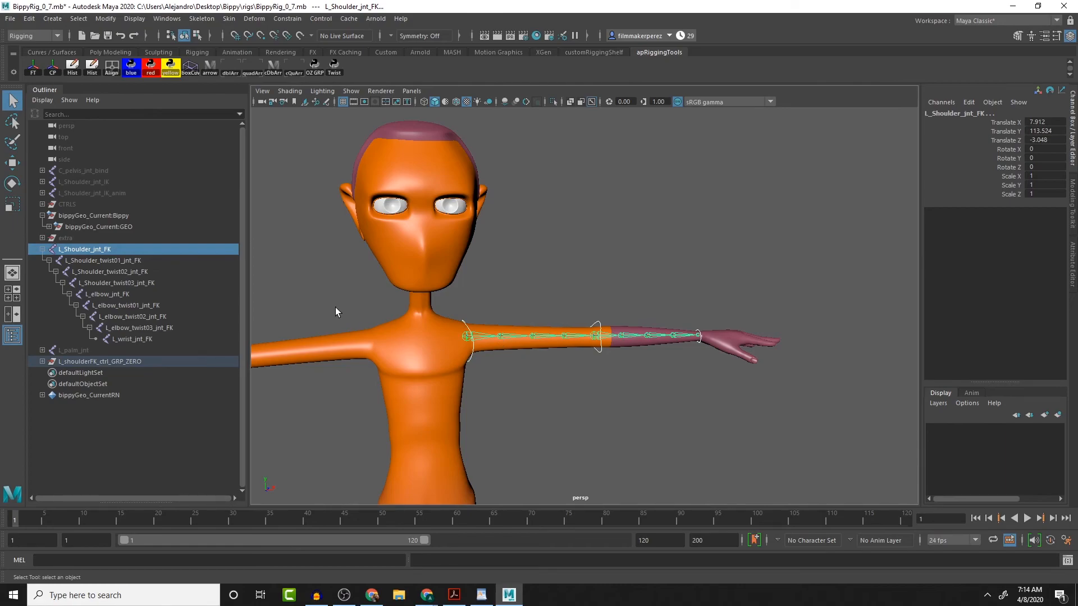
shift+click(473, 336)
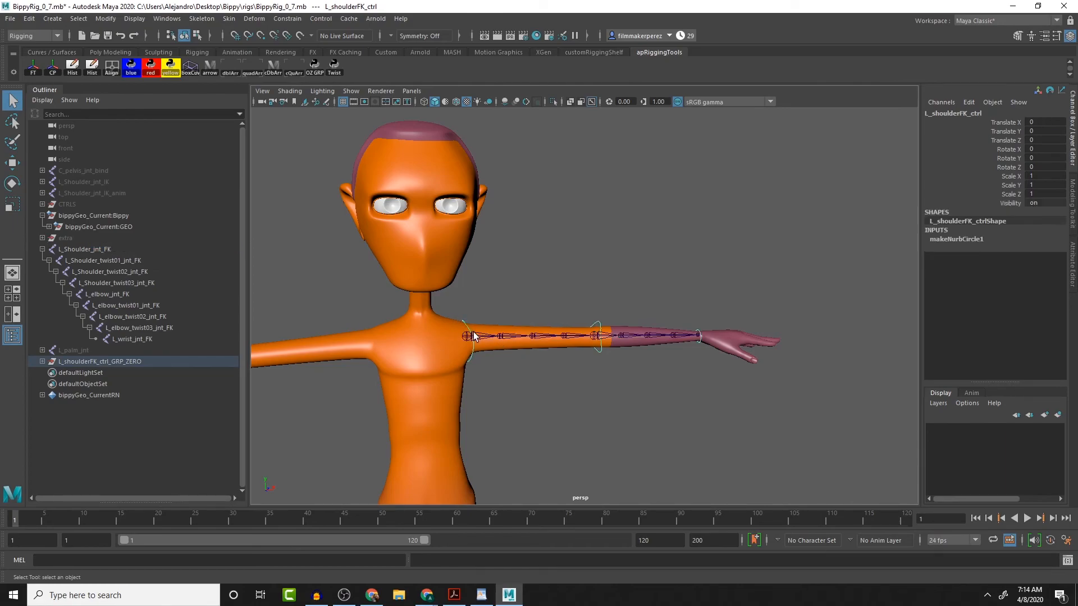
shift+click(481, 336)
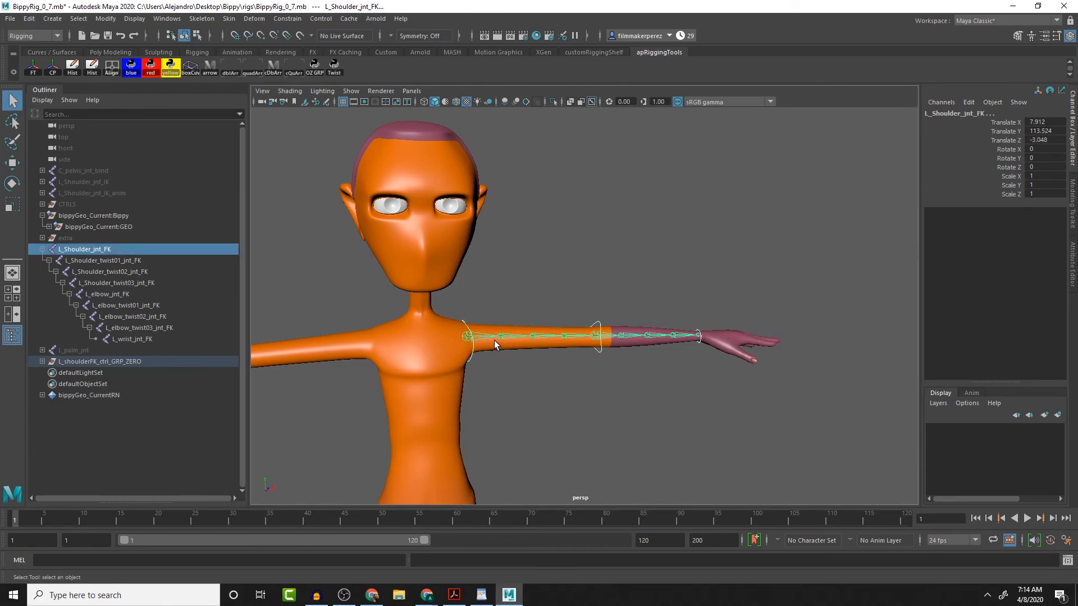
click(295, 19)
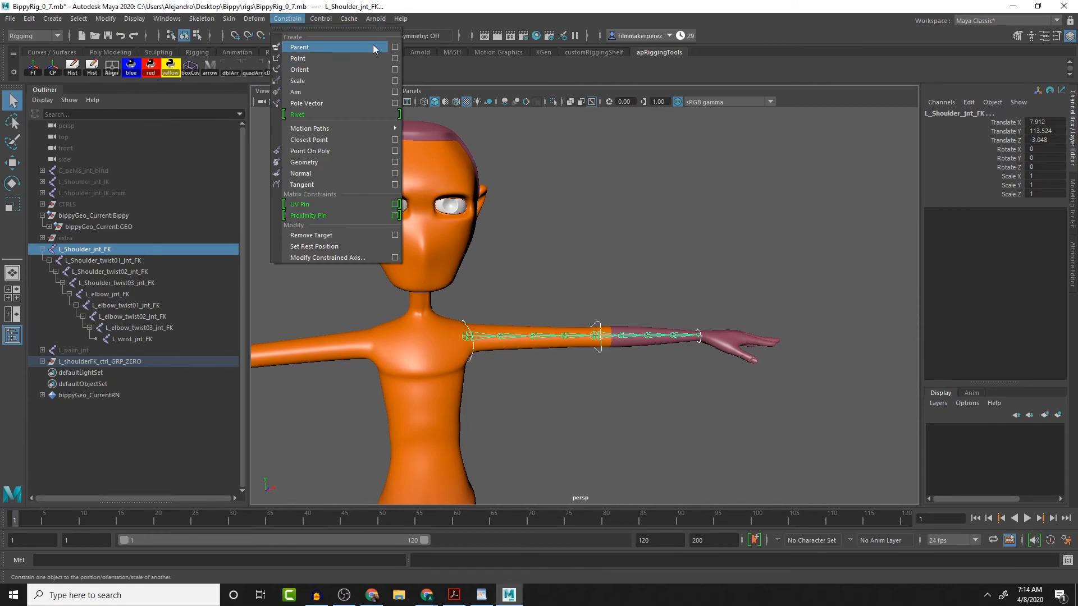
click(337, 47)
- Parent-constrain L_elbow_jnt_FK to L_elbowFK_ctrl and L_wrist_jnt_FK to L_wristFK_ctrl
click(599, 326)
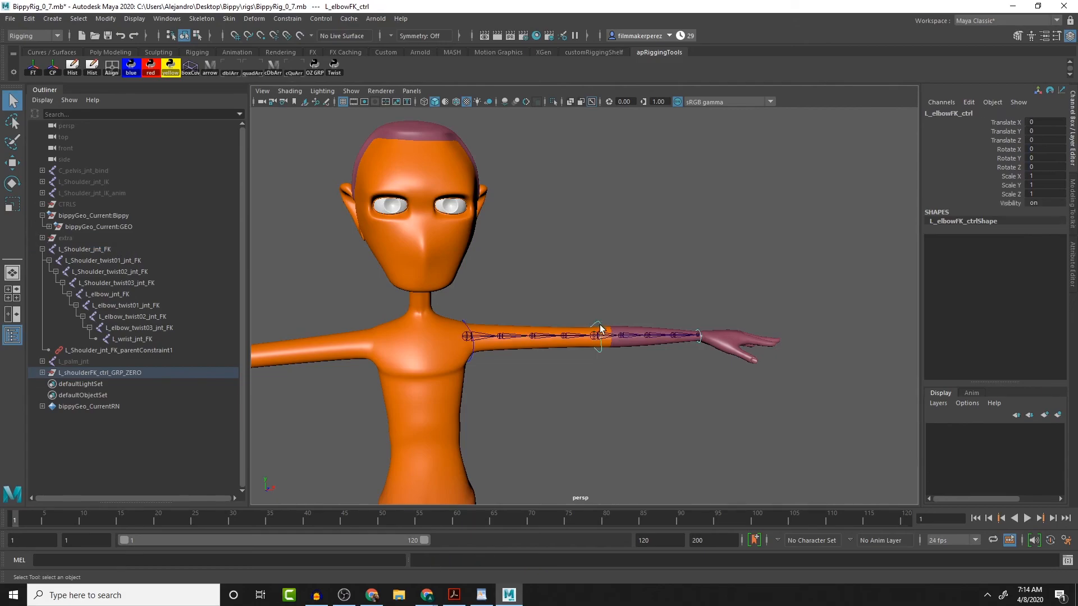
shift+click(593, 336)
key(g)
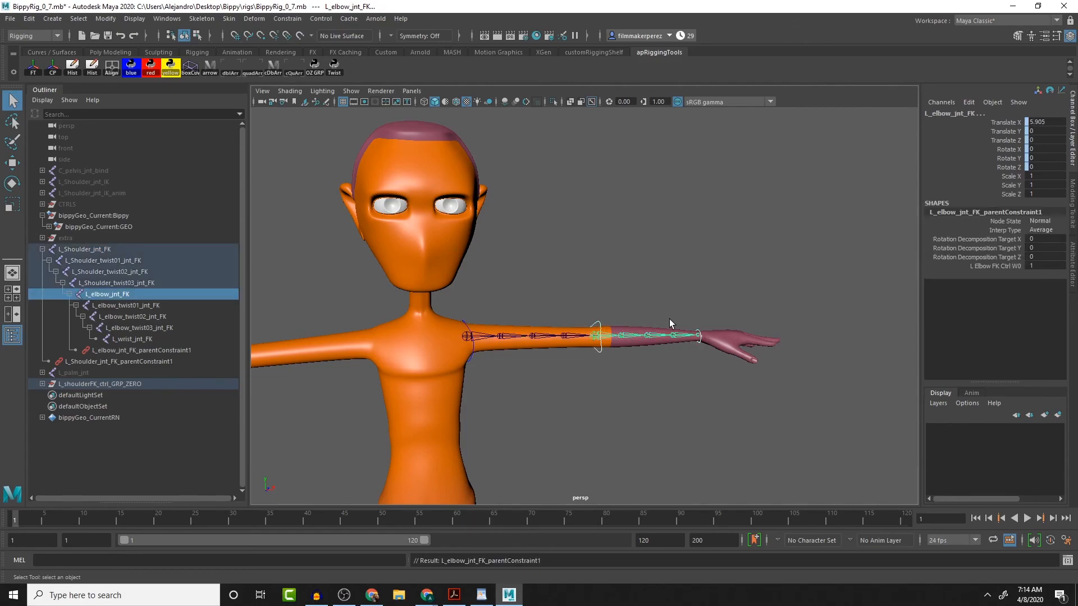
click(698, 335)
click(697, 339)
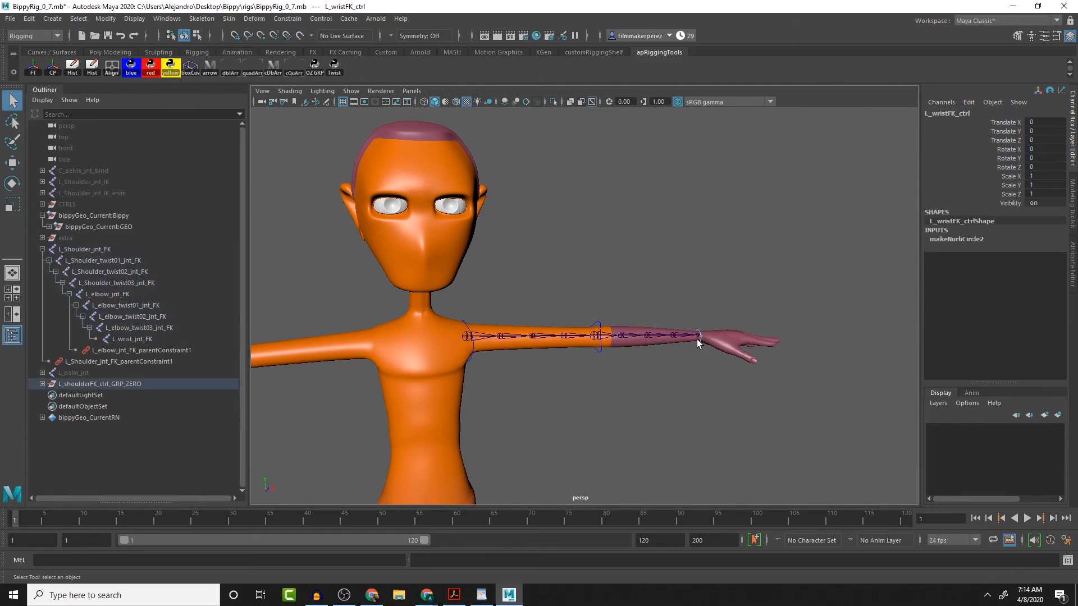
shift+click(699, 335)
key(g)
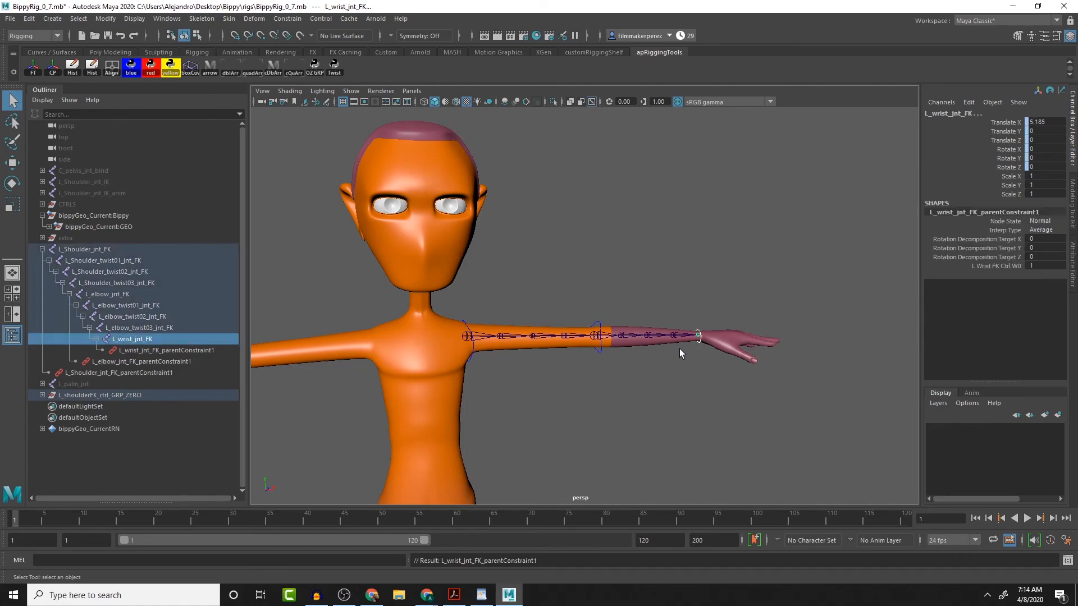
- Test the constrained joints by rotating L_shoulderFK_ctrl and L_elbowFK_ctrl about Y, undoing each rotation
click(464, 322)
key(e)
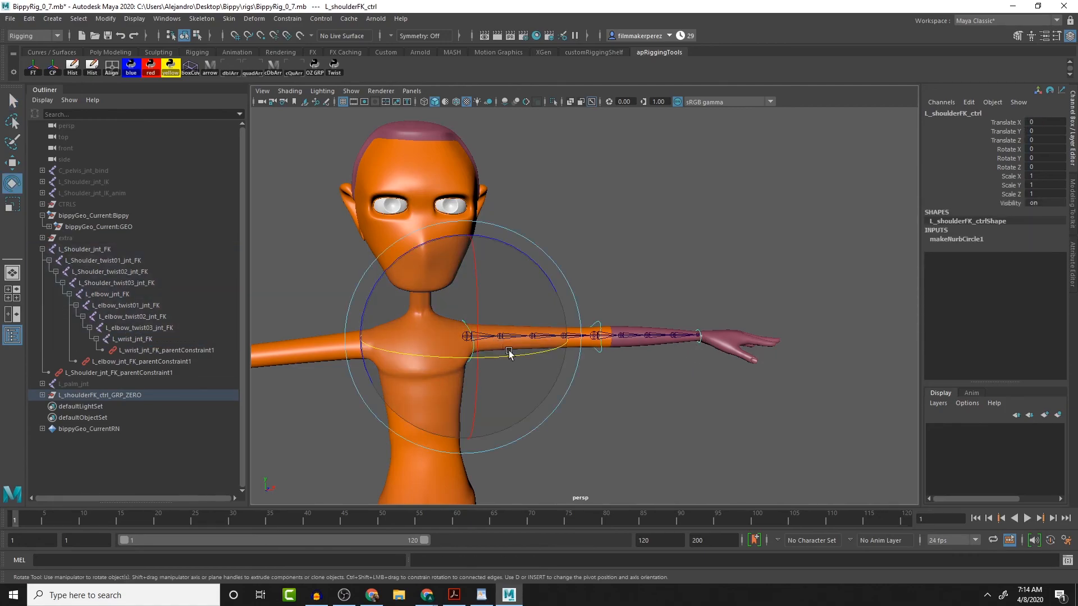
drag(522, 358, 488, 348)
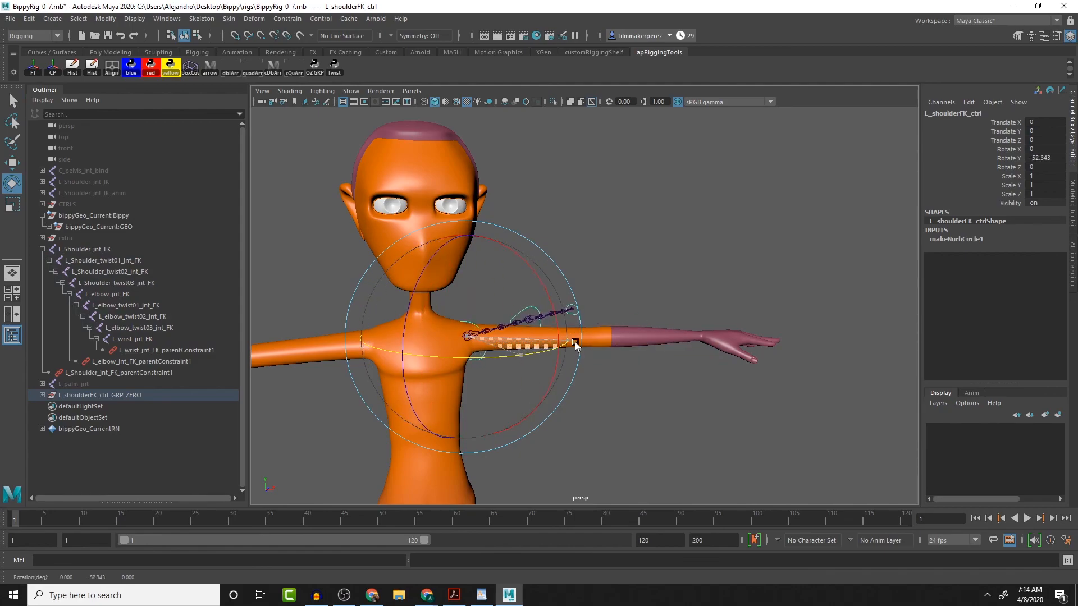
key(ctrl+z)
click(600, 328)
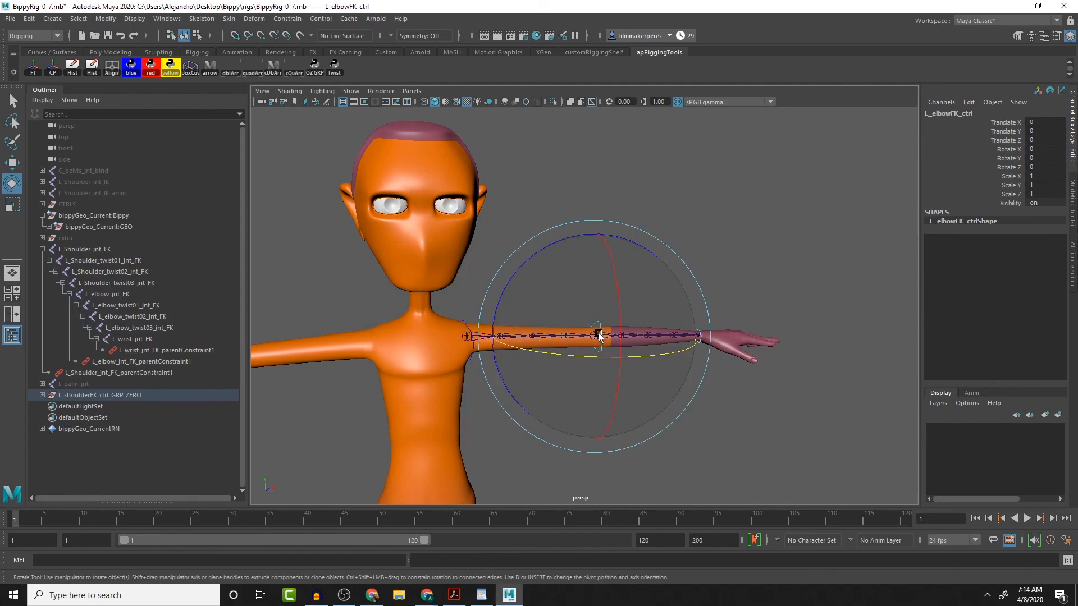
mouse_move(595, 359)
mouse_down()
mouse_move(486, 336)
mouse_move(579, 351)
mouse_up()
key(ctrl+z)
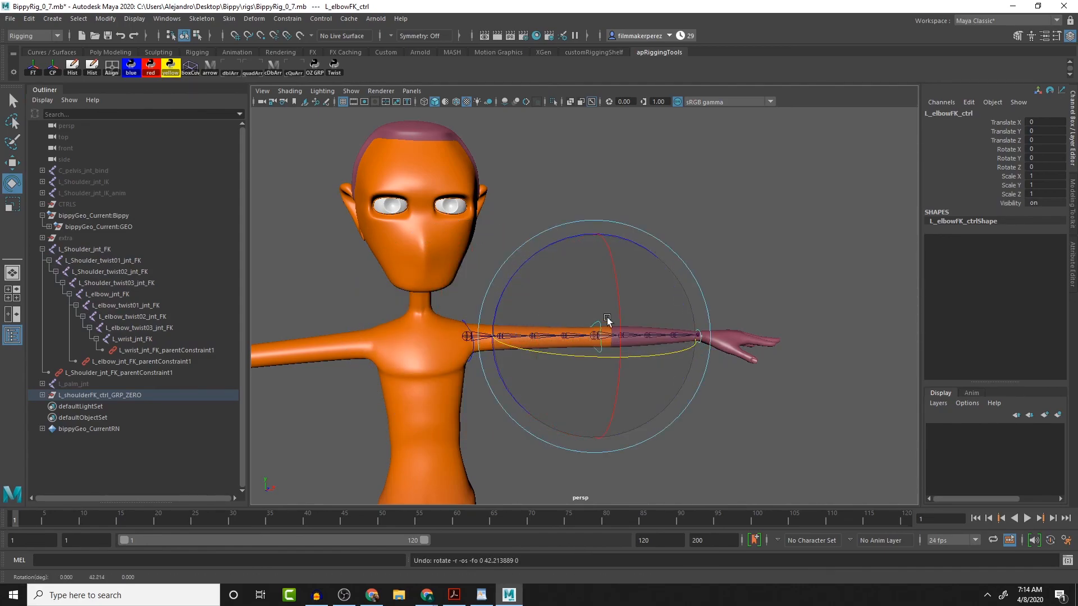
- Test-rotate L_wristFK_ctrl and L_shoulderFK_ctrl again to check the joint chain, undoing each rotation
click(765, 292)
click(703, 334)
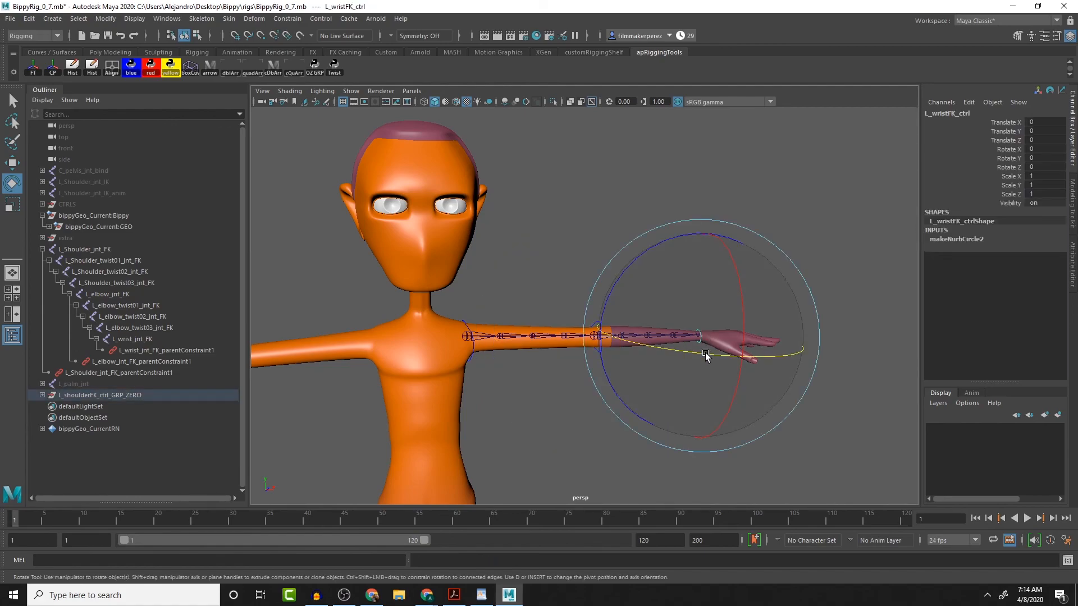
drag(705, 356, 712, 342)
key(ctrl+z)
click(465, 326)
drag(550, 352, 489, 335)
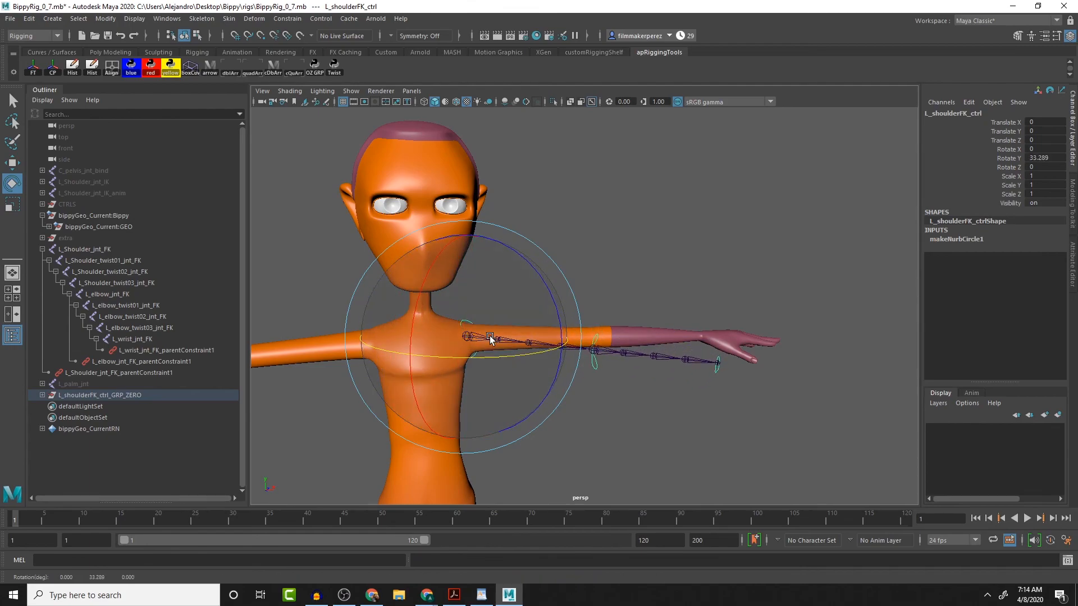
key(ctrl+z)
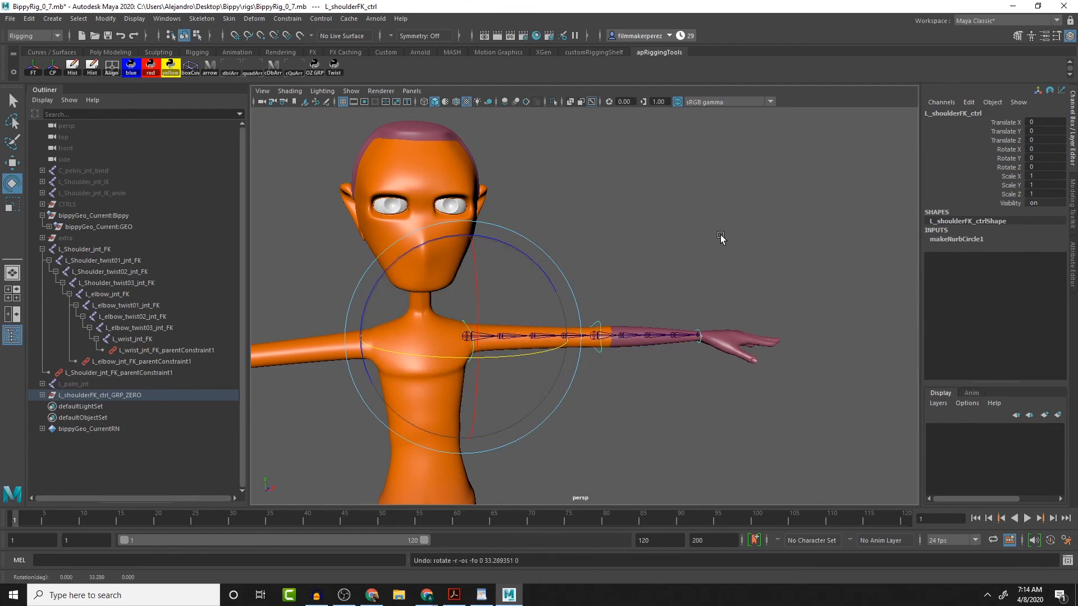
alt+drag(640, 264, 658, 316)
scroll(725, 304, up, 5)
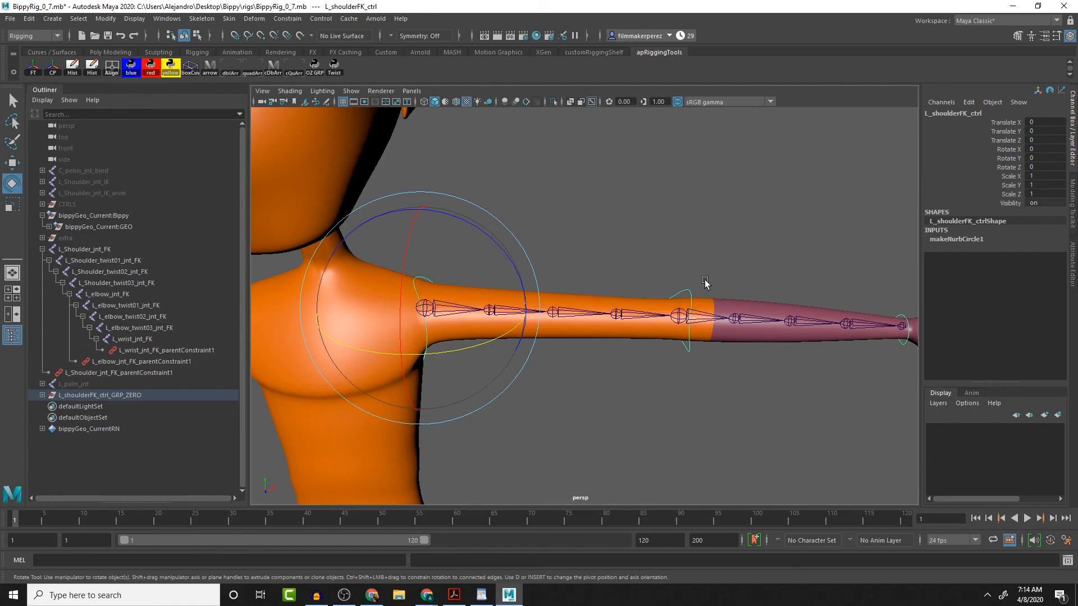
scroll(705, 282, down, 5)
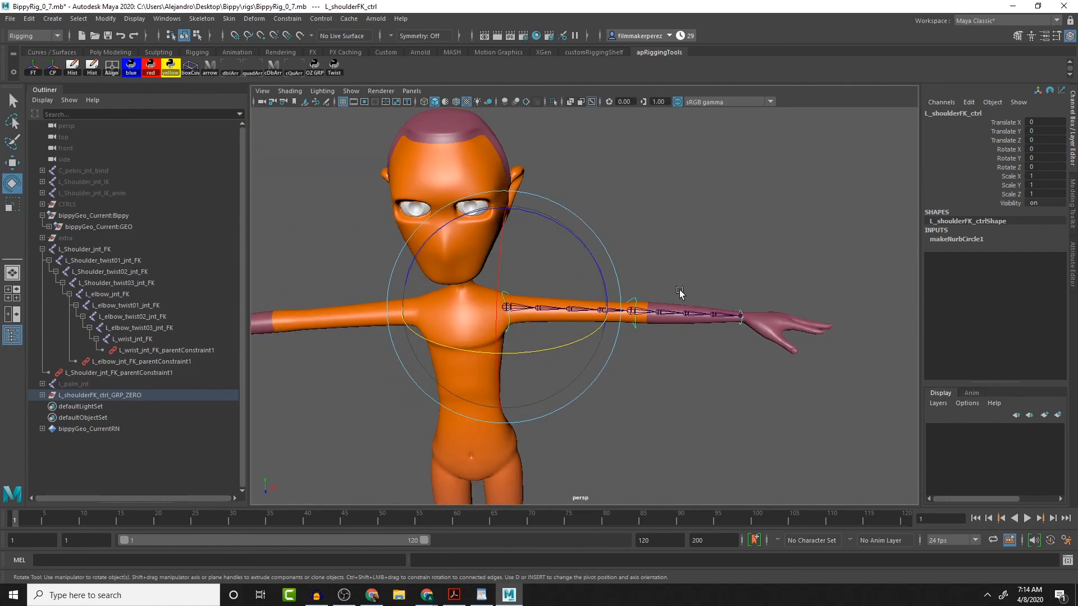